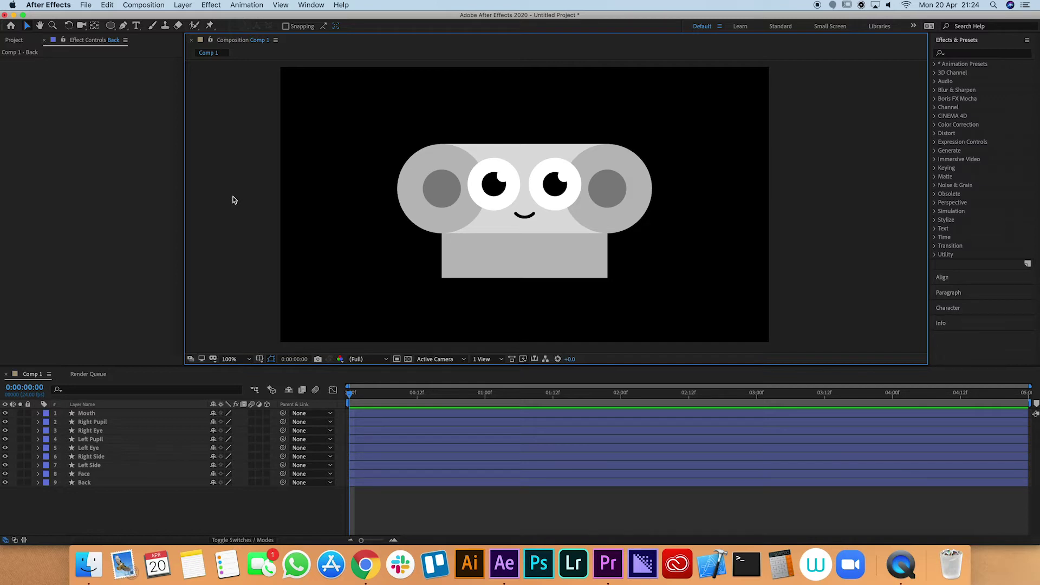
# - Examine the character's layers from Mouth down to Face, and isolate the Face and Back layers in turn
pyautogui.click(90, 415)
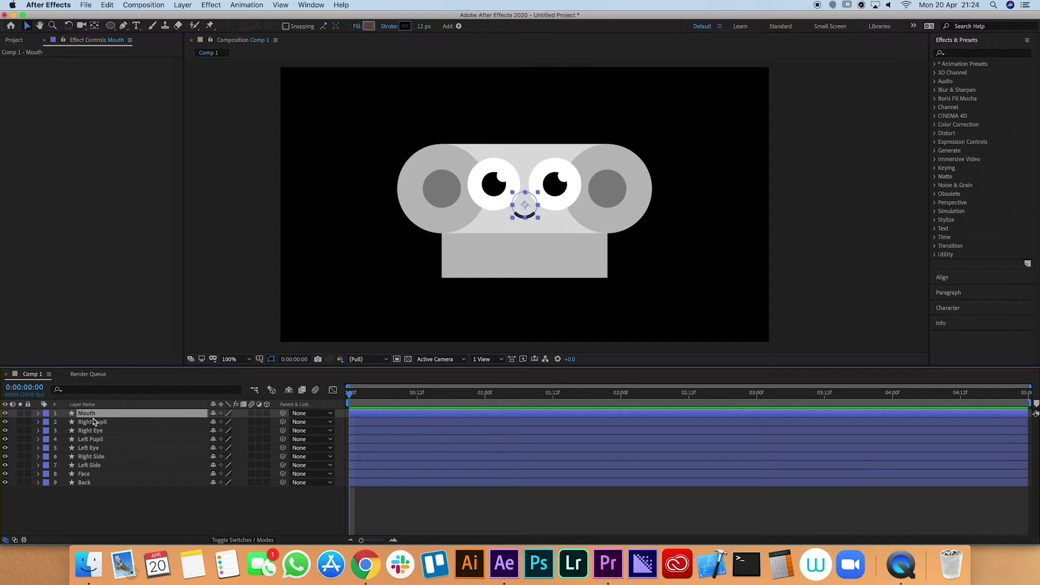
pyautogui.click(102, 424)
pyautogui.click(102, 432)
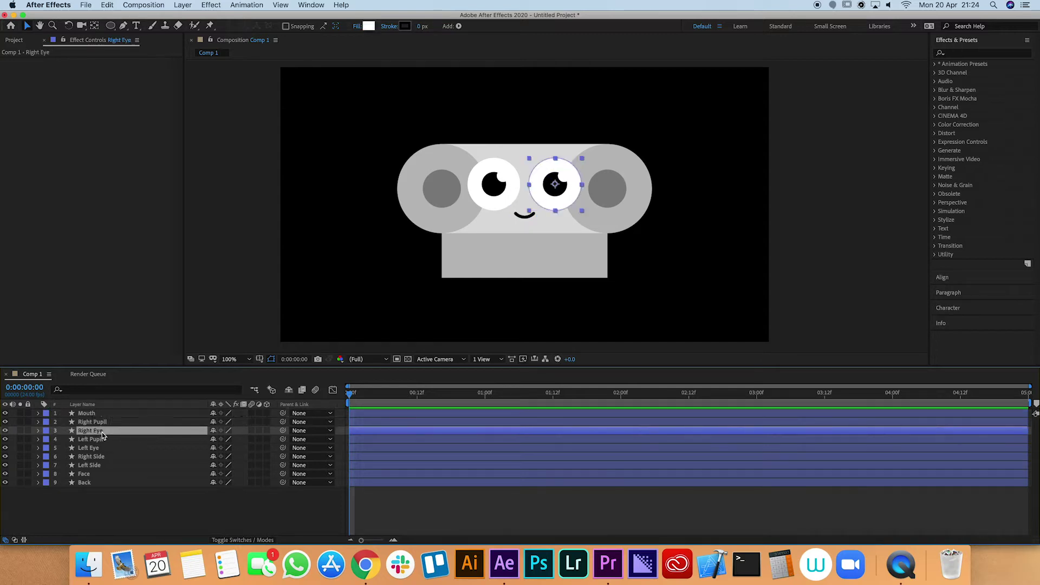
pyautogui.click(113, 458)
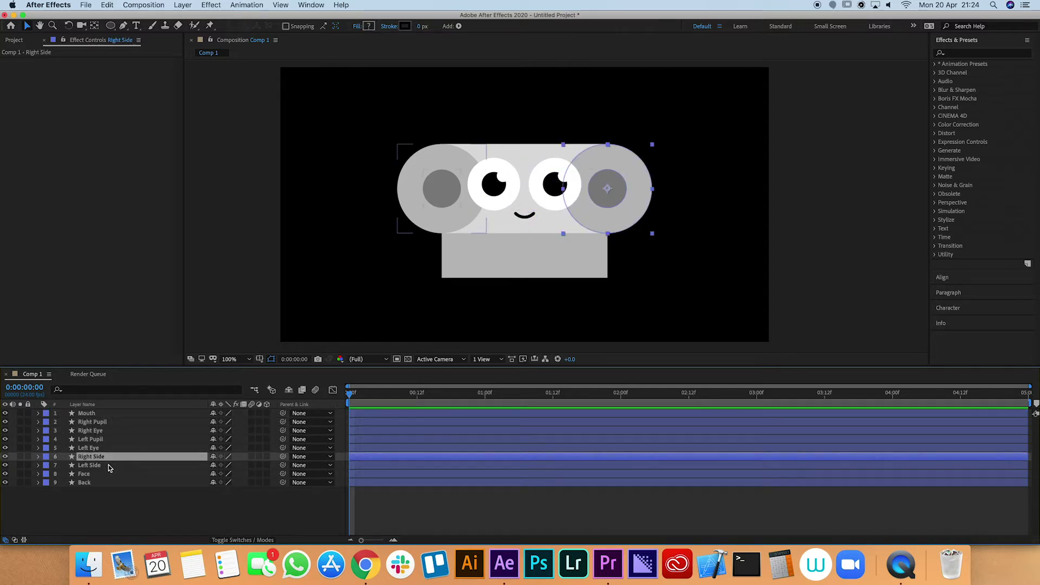
pyautogui.click(109, 465)
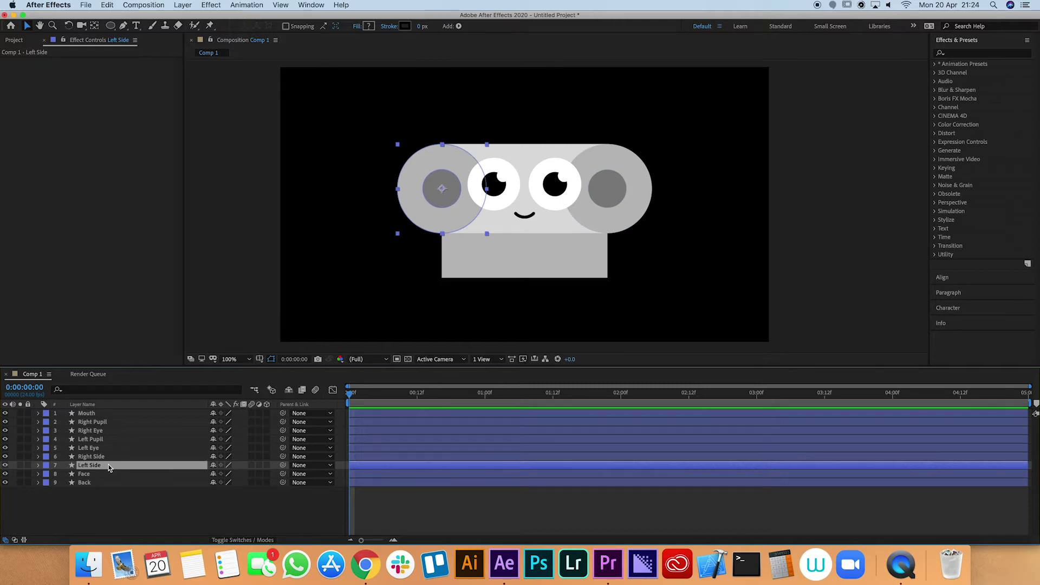
pyautogui.click(101, 475)
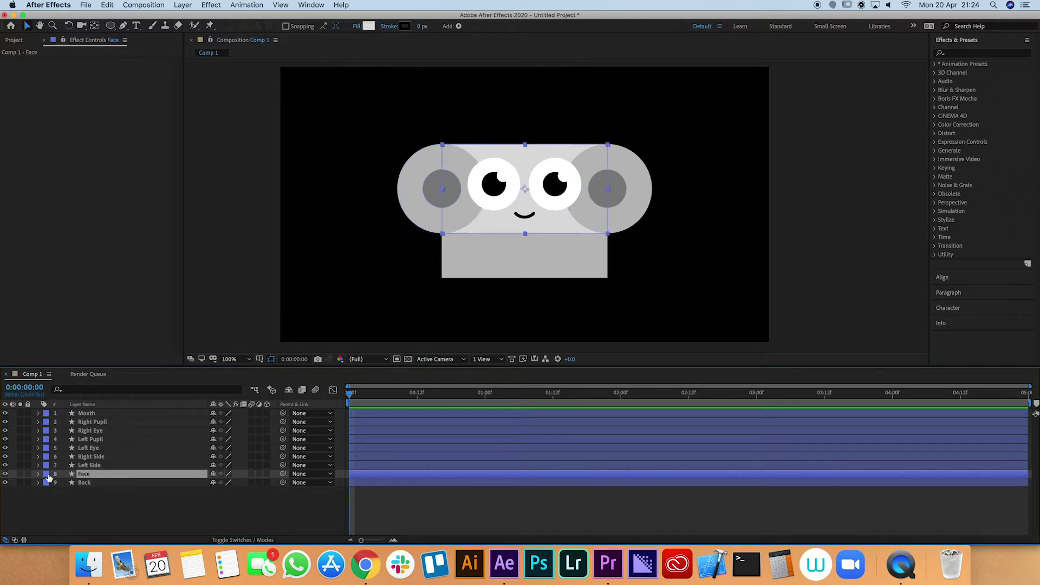
pyautogui.click(20, 474)
pyautogui.click(20, 474)
pyautogui.click(20, 483)
pyautogui.click(20, 483)
# - Open the Joysticks_n_Sliders script and widen its panel until all its tools are readable
pyautogui.click(313, 6)
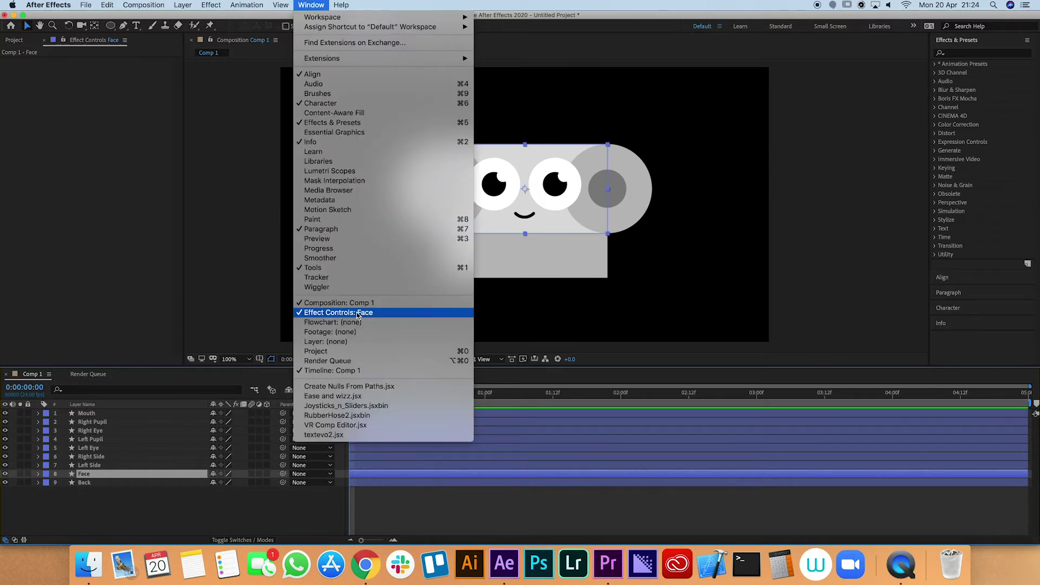
pyautogui.click(358, 406)
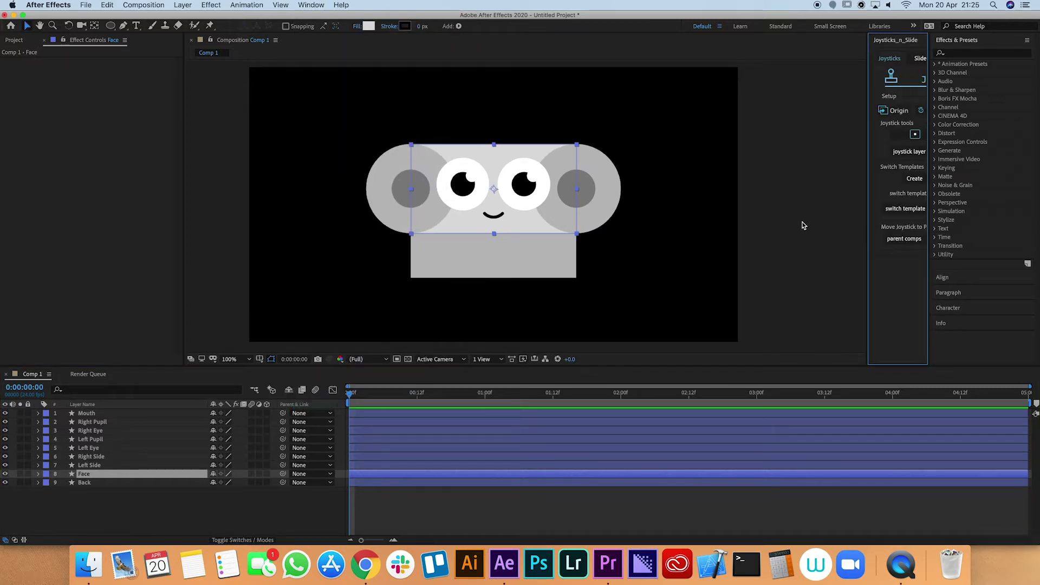
pyautogui.moveTo(866, 214); pyautogui.dragTo(774, 220)
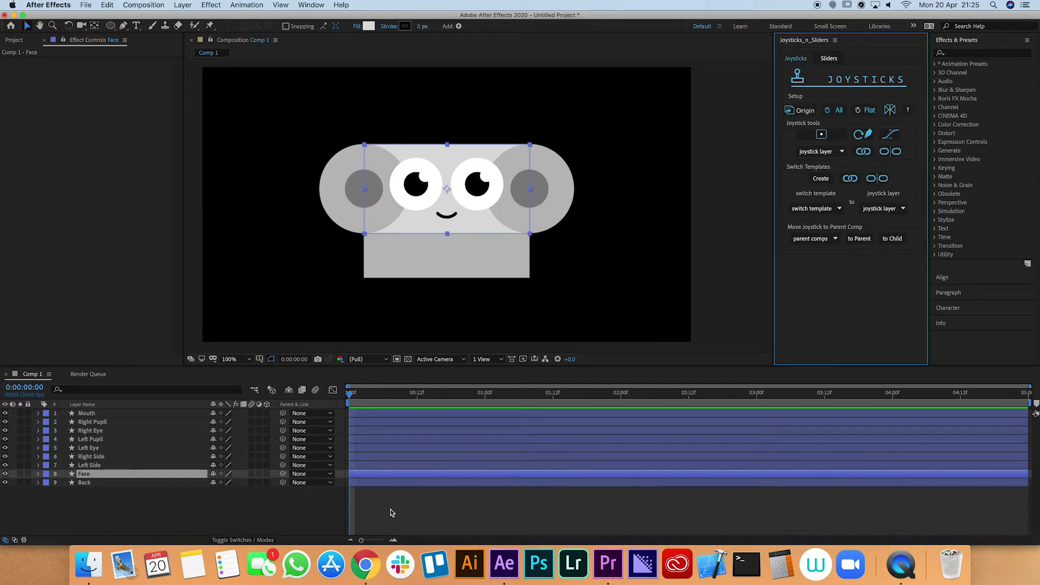
# - Set the horizontal scale of the Left Side and Right Side layers to 0%, keeping the vertical scale at 100%
pyautogui.click(100, 466)
pyautogui.keyDown('shift'); pyautogui.click(102, 458); pyautogui.keyUp('shift')
pyautogui.press('s')
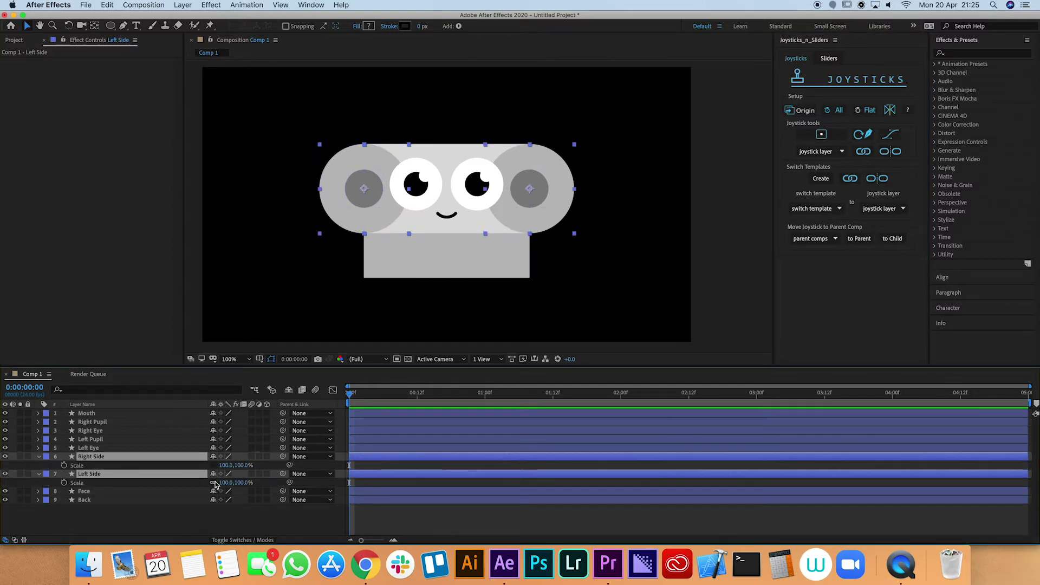
pyautogui.click(227, 465)
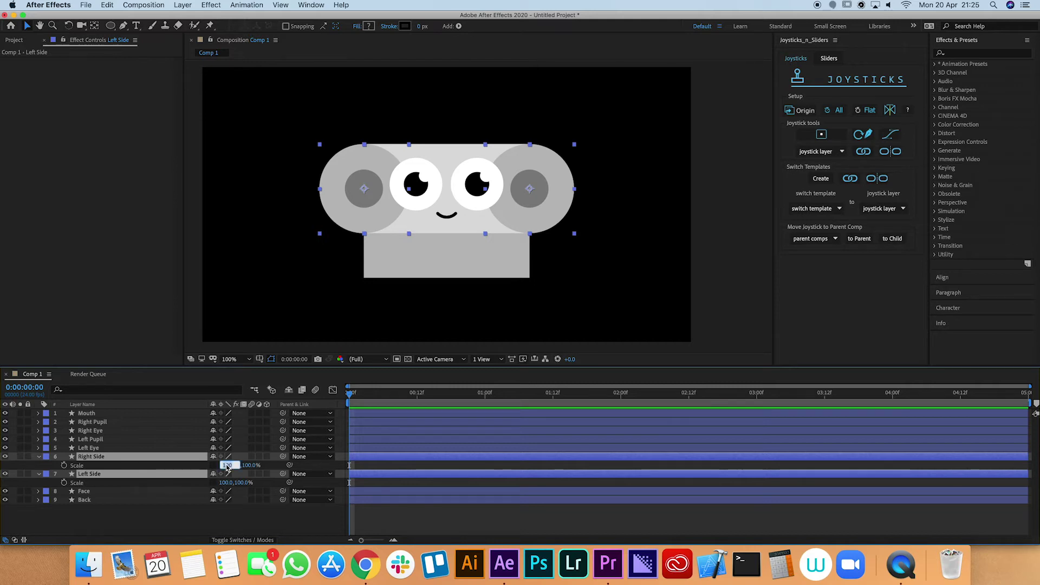
pyautogui.write('0')
pyautogui.press('Return')
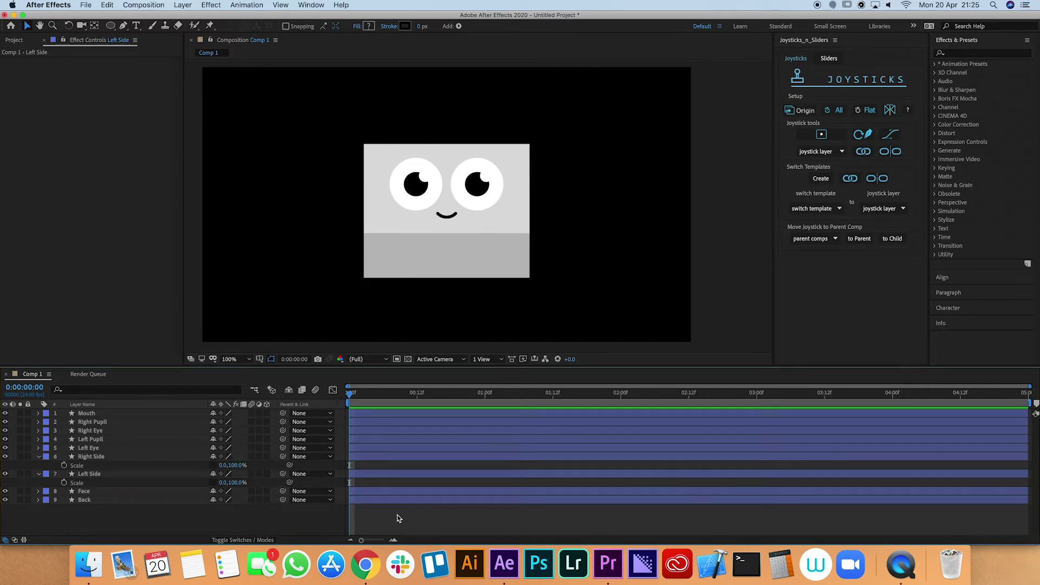
pyautogui.click(397, 518)
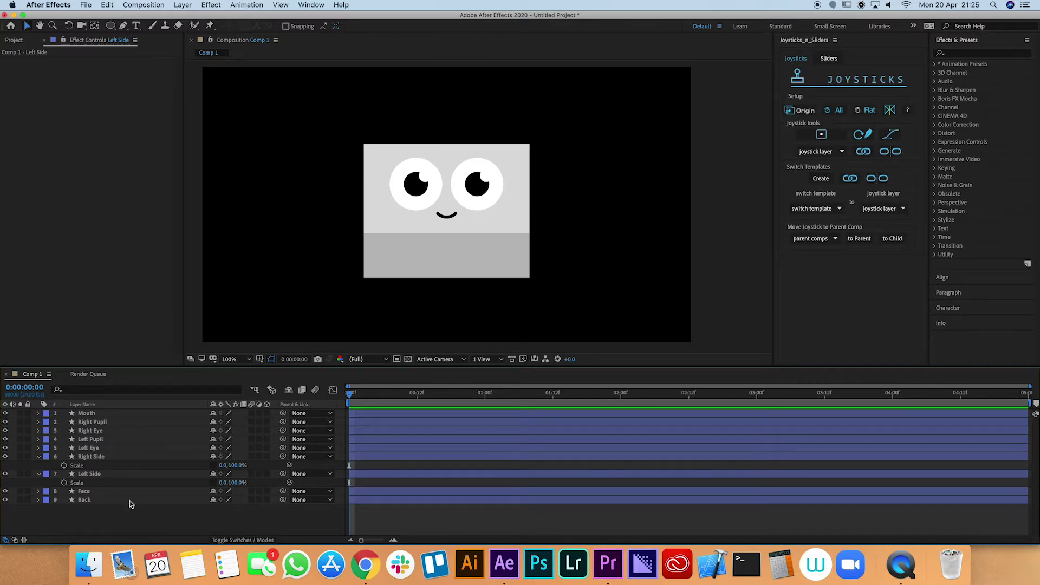
# - At frame 0, start Scale keyframes on Right Side and Left Side and a Position keyframe on Back
pyautogui.click(67, 466)
pyautogui.click(64, 466)
pyautogui.click(64, 483)
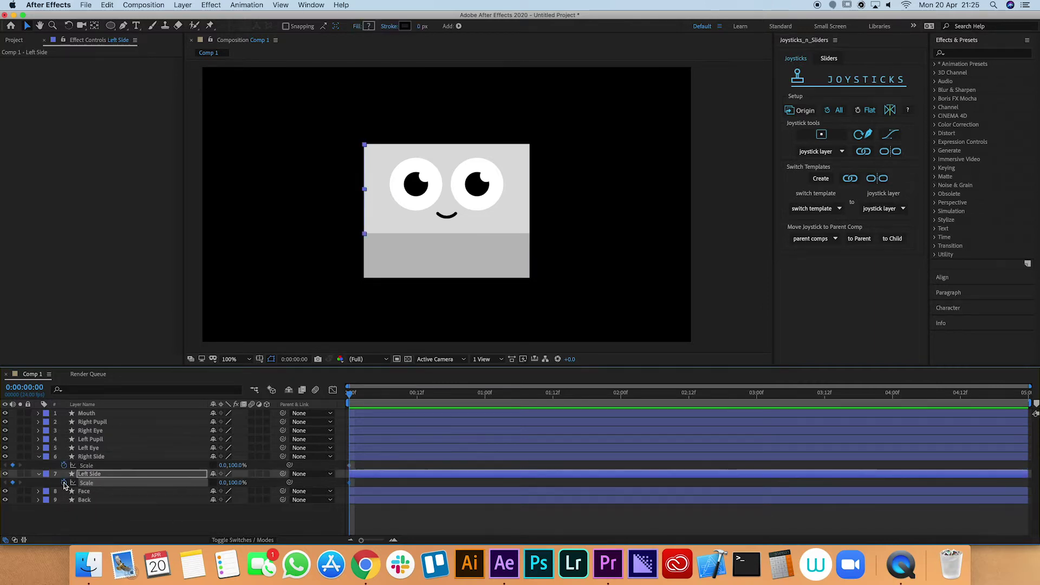
pyautogui.click(85, 500)
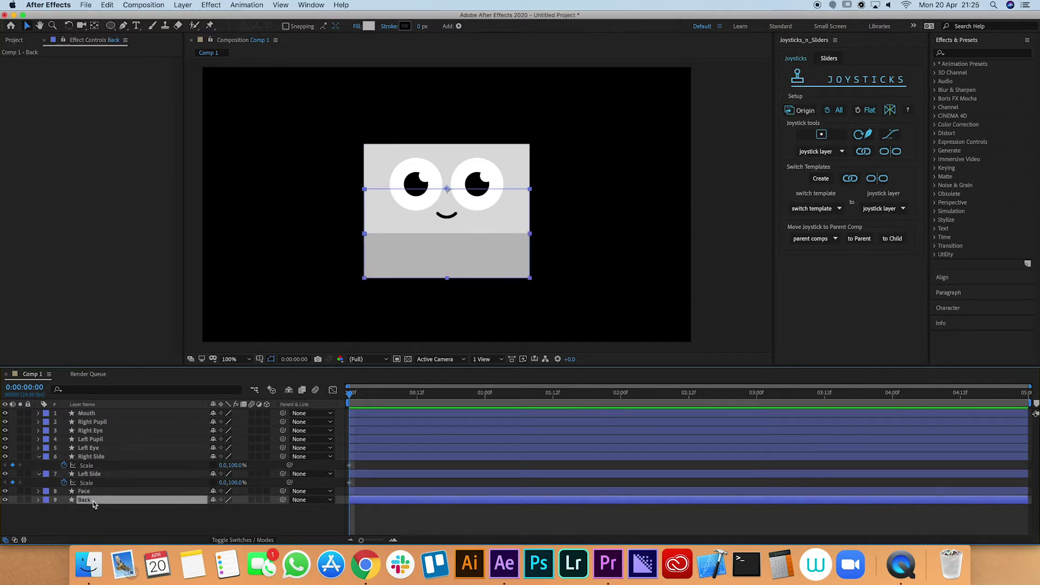
pyautogui.press('p')
pyautogui.click(63, 509)
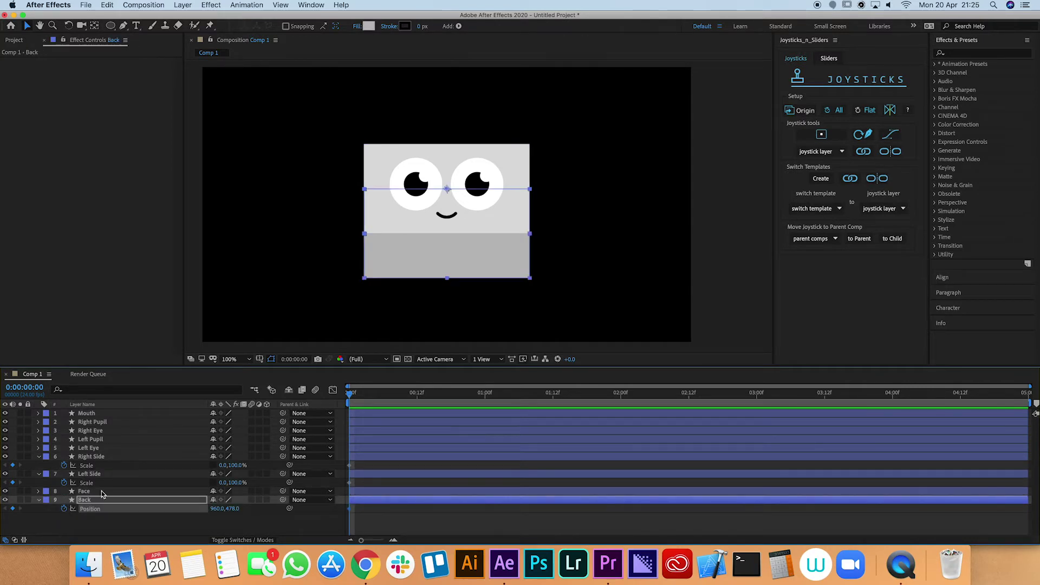
# - Add frame 0 Position keyframes to the Mouth, both pupil layers and both eye layers
pyautogui.click(96, 448)
pyautogui.keyDown('shift'); pyautogui.click(98, 439); pyautogui.keyUp('shift')
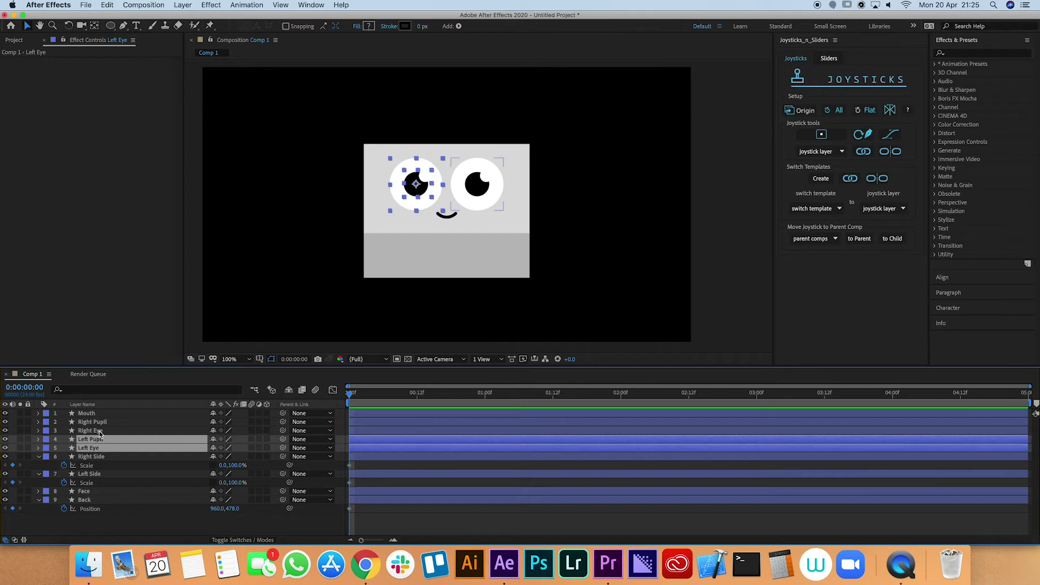
pyautogui.keyDown('shift'); pyautogui.click(99, 430); pyautogui.keyUp('shift')
pyautogui.keyDown('shift'); pyautogui.click(97, 422); pyautogui.keyUp('shift')
pyautogui.keyDown('shift'); pyautogui.click(95, 414); pyautogui.keyUp('shift')
pyautogui.press('p')
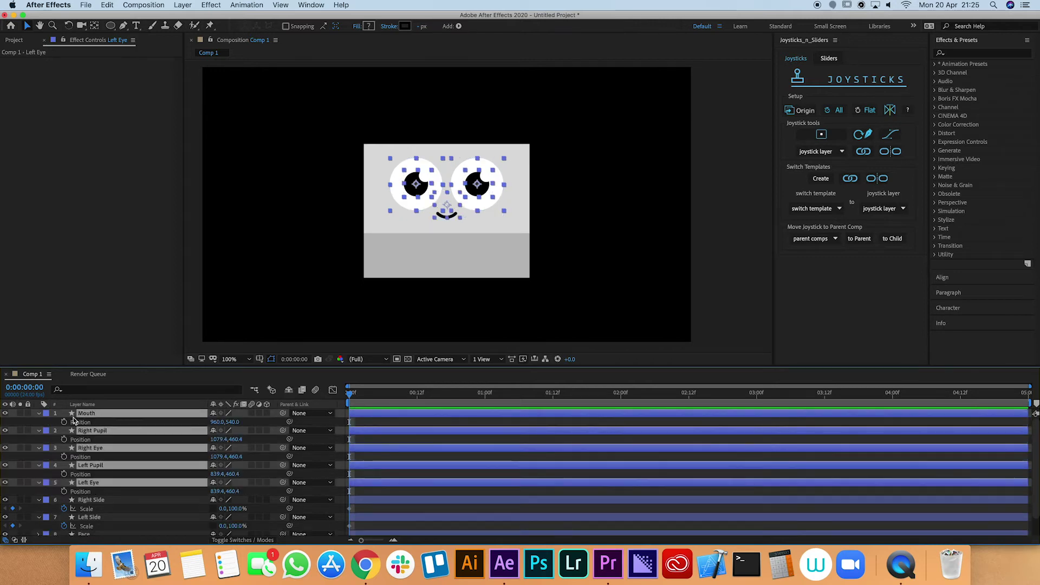
pyautogui.hotkey('alt', 'shift', 'p')
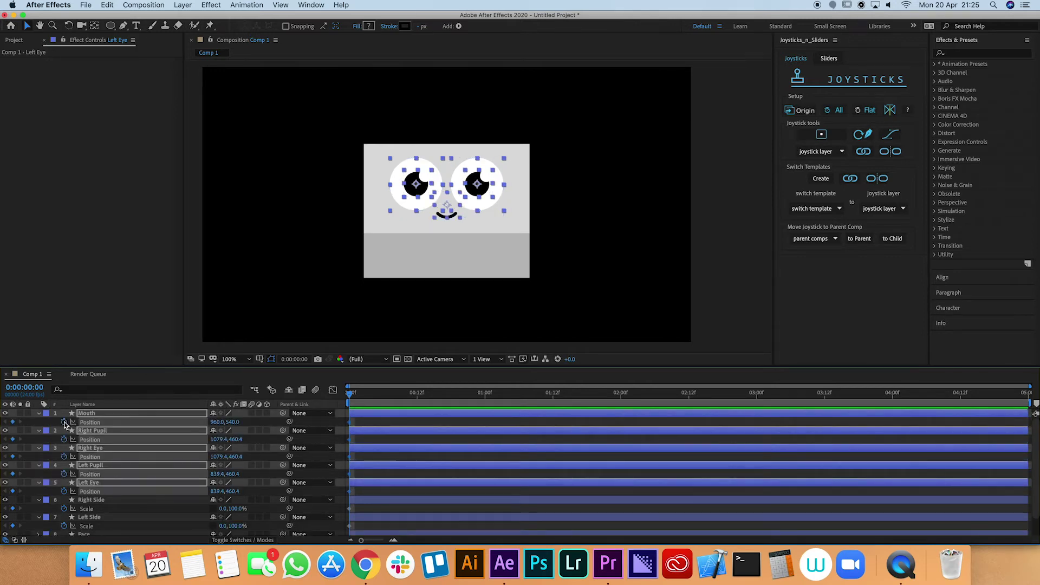
pyautogui.click(378, 458)
# - Parent Right Pupil to Right Eye and Left Pupil to Left Eye
pyautogui.click(104, 431)
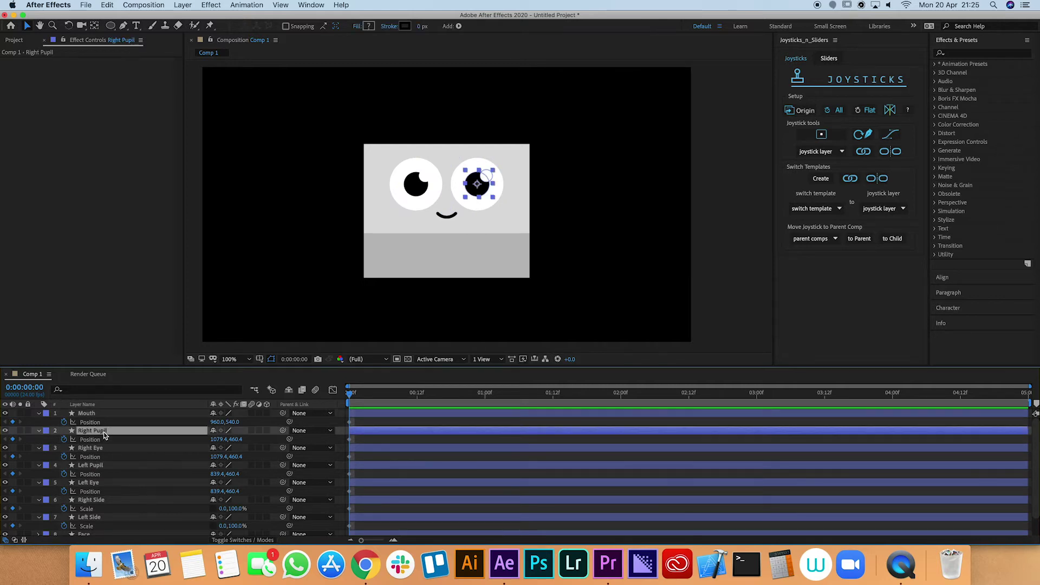
pyautogui.moveTo(283, 431); pyautogui.dragTo(163, 447)
pyautogui.click(144, 466)
pyautogui.moveTo(283, 466); pyautogui.dragTo(93, 481)
# - Label the Left Eye and Left Pupil layers Green, and the Right Eye and Right Pupil layers Dark Green
pyautogui.click(88, 482)
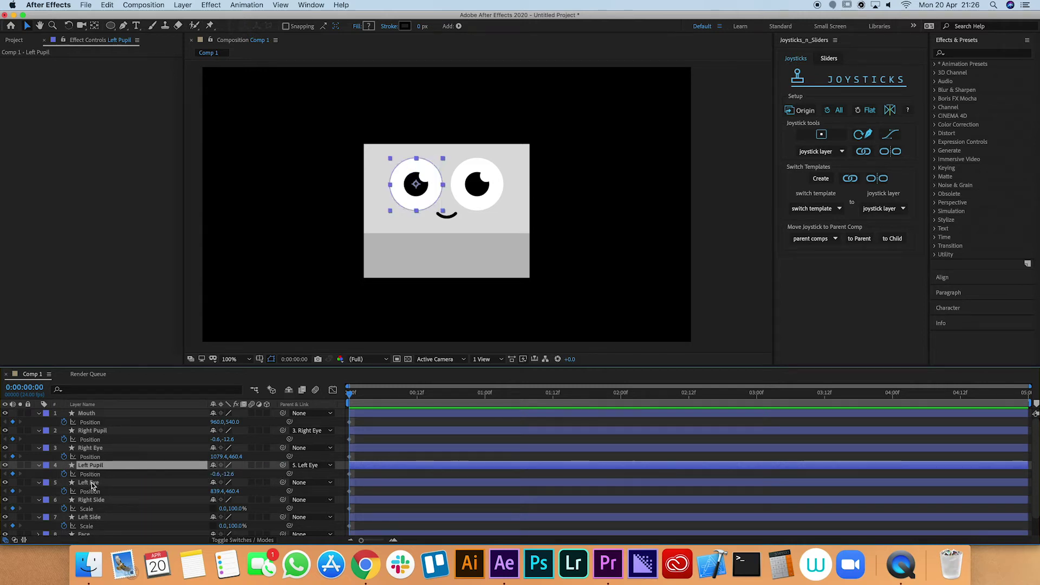
pyautogui.keyDown('shift'); pyautogui.click(90, 465); pyautogui.keyUp('shift')
pyautogui.click(47, 465)
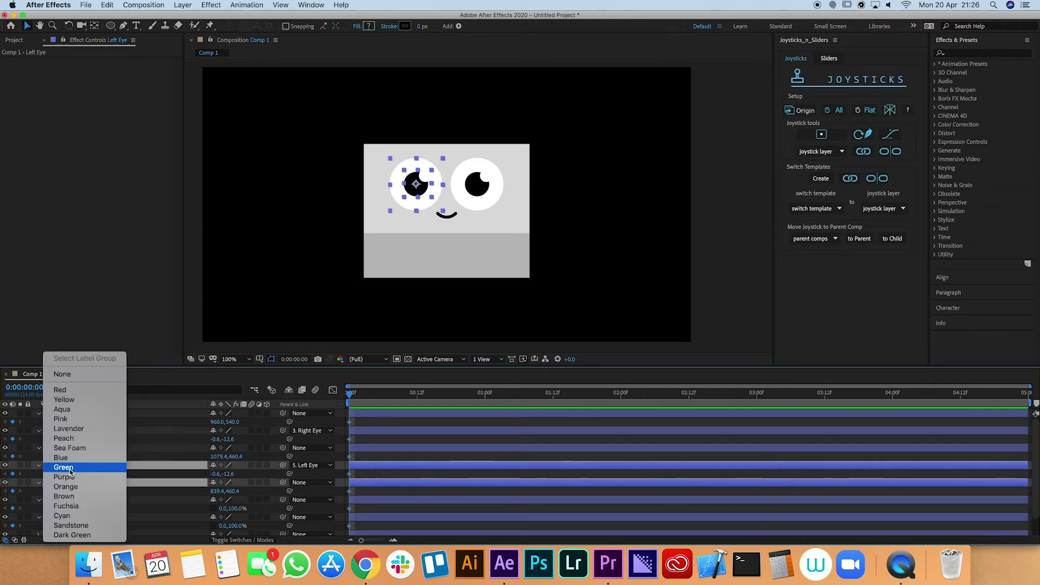
pyautogui.click(63, 467)
pyautogui.click(90, 448)
pyautogui.keyDown('shift'); pyautogui.click(97, 434); pyautogui.keyUp('shift')
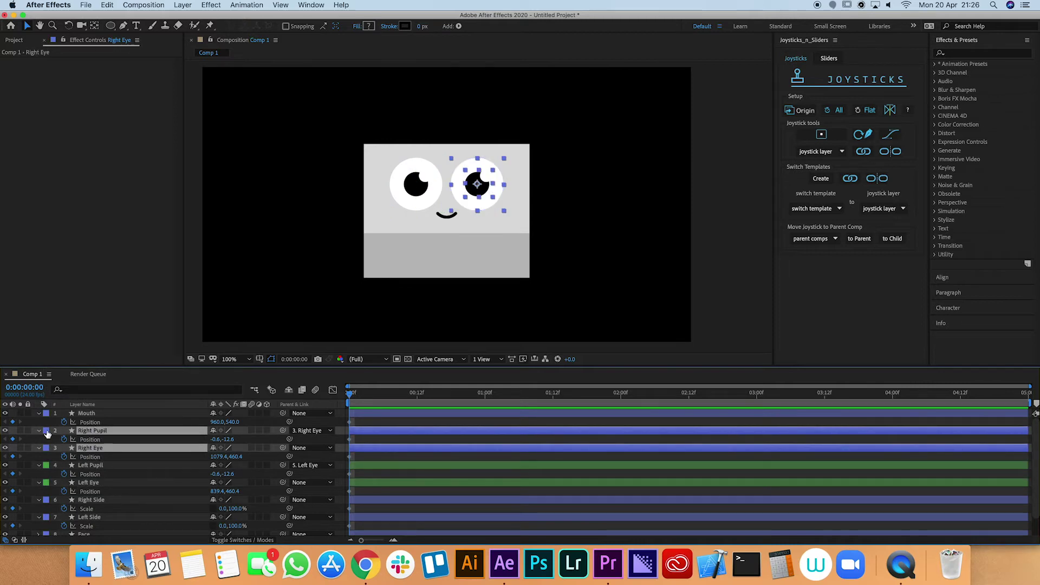
pyautogui.click(47, 431)
pyautogui.click(65, 536)
# - Label the Right Side and Left Side layers Yellow
pyautogui.scroll(-1, 134, 488)
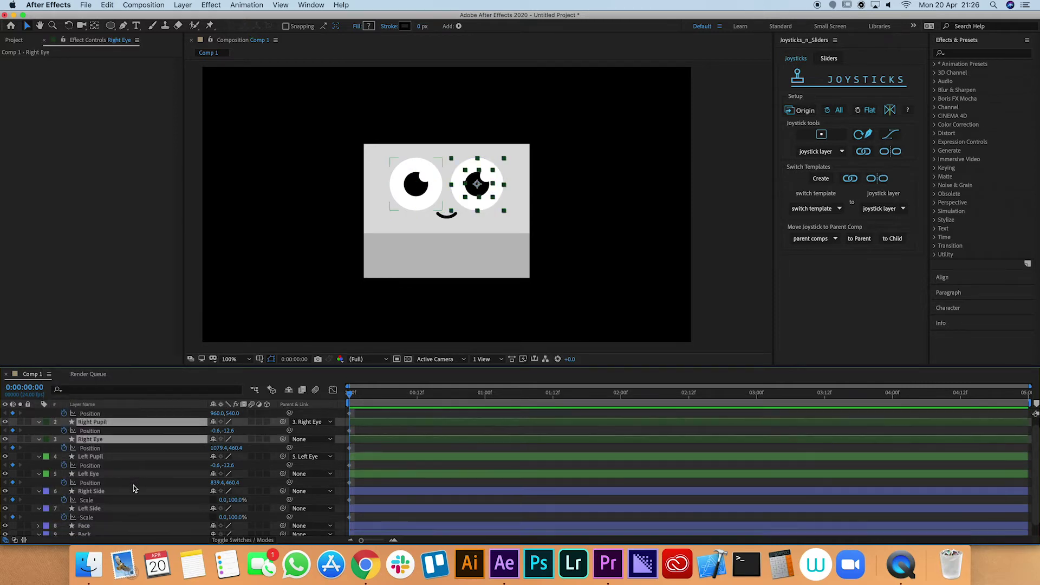
pyautogui.click(88, 482)
pyautogui.keyDown('shift'); pyautogui.click(88, 500); pyautogui.keyUp('shift')
pyautogui.click(52, 483)
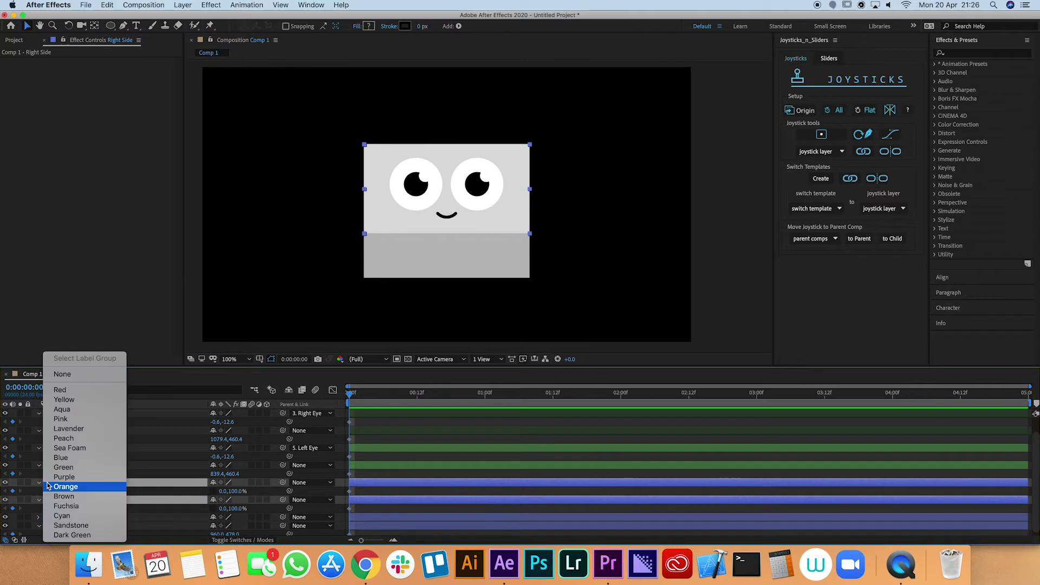
pyautogui.click(64, 401)
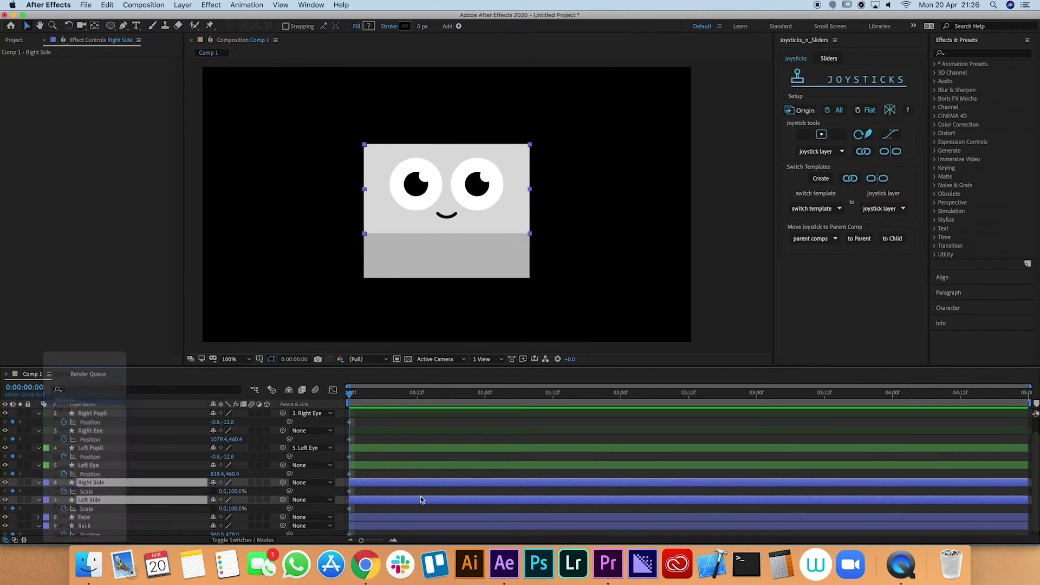
pyautogui.click(370, 474)
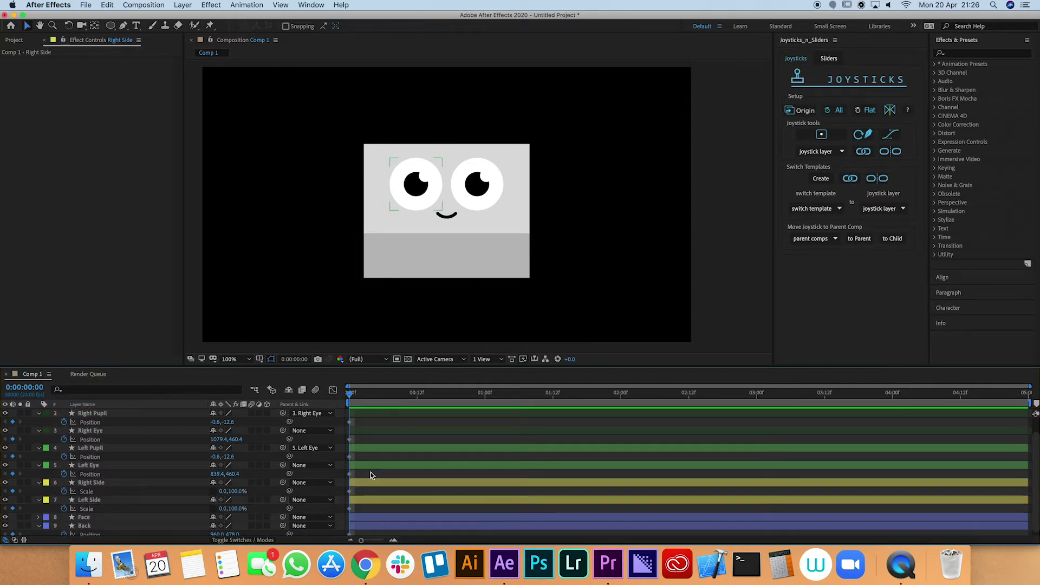
# - At frame 1, add a keyframe with unchanged values to every animated Position and Scale property from Back up to Mouth
pyautogui.scroll(-1, 371, 475)
pyautogui.click(373, 514)
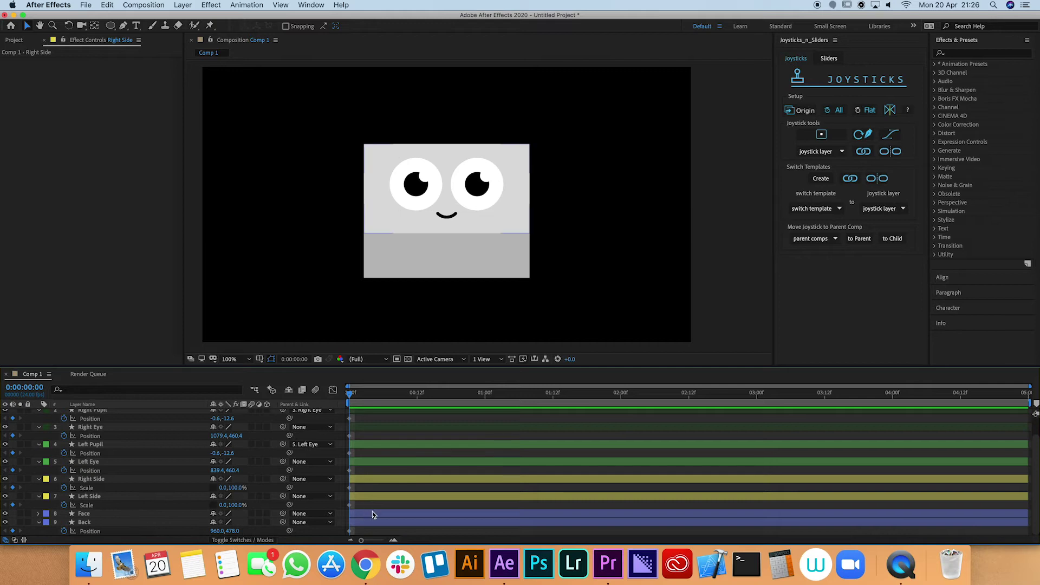
pyautogui.press('pagedown')
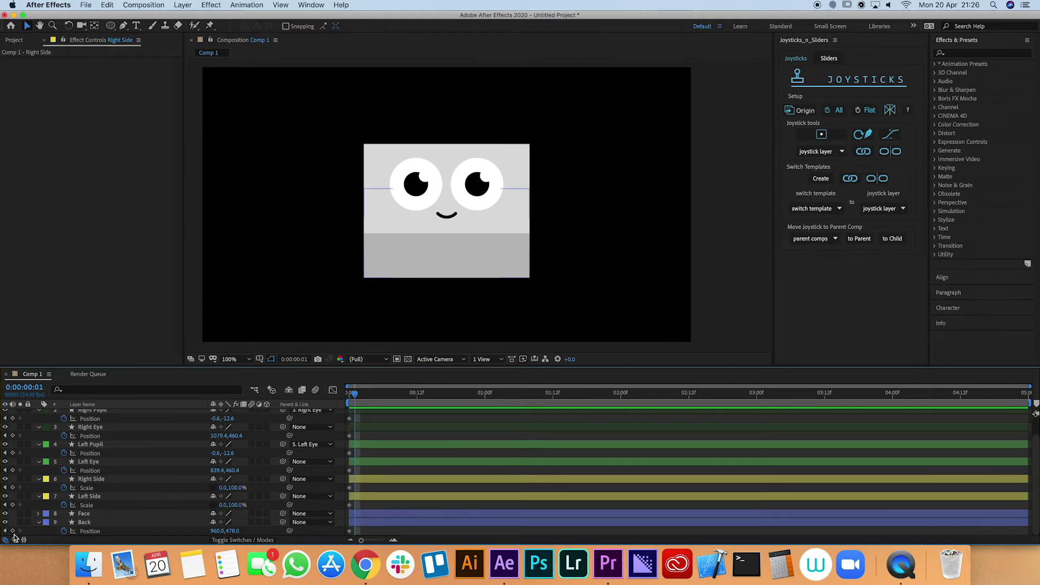
pyautogui.click(12, 531)
pyautogui.click(12, 505)
pyautogui.click(13, 488)
pyautogui.click(12, 471)
pyautogui.click(13, 453)
pyautogui.click(12, 436)
pyautogui.click(13, 418)
pyautogui.scroll(1, 108, 461)
pyautogui.hotkey('ctrl', 'a')
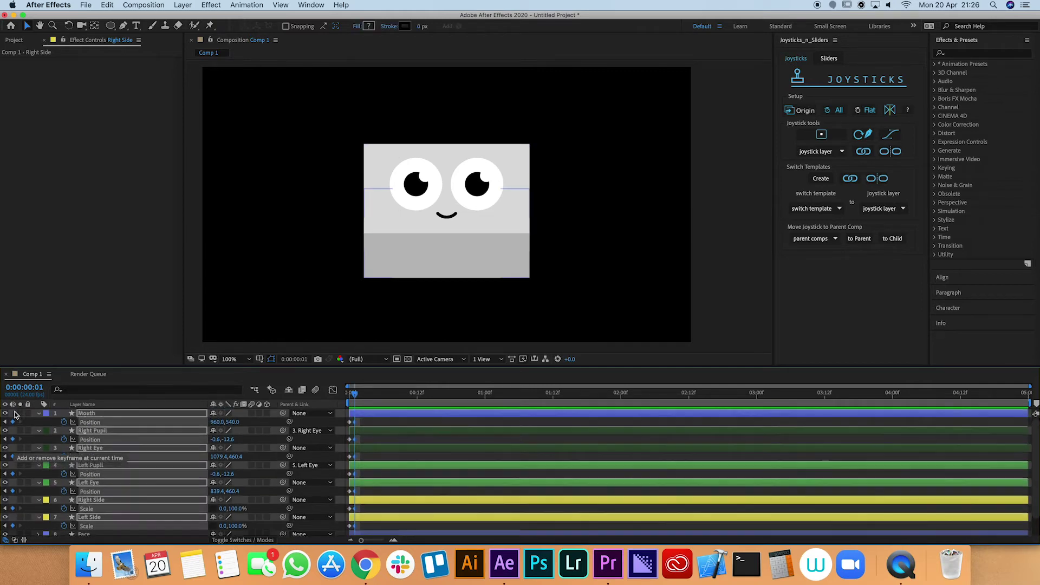
# - Enlarge the timeline and add keyframes to all animated Position and Scale properties at frames 2, 3 and 4
pyautogui.moveTo(148, 371); pyautogui.dragTo(148, 277)
pyautogui.click(410, 512)
pyautogui.press('pagedown')
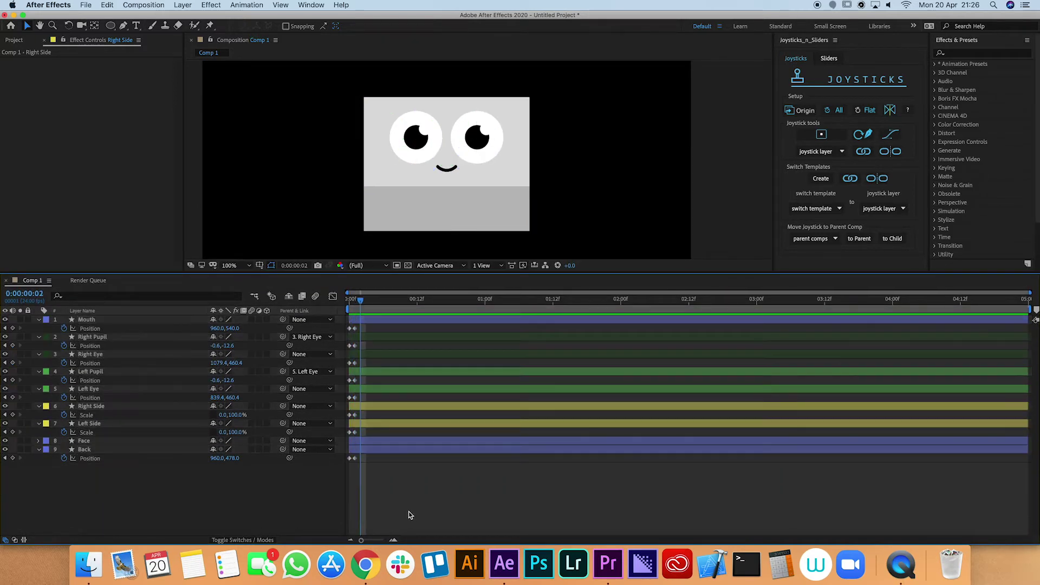
pyautogui.moveTo(17, 328); pyautogui.dragTo(17, 472)
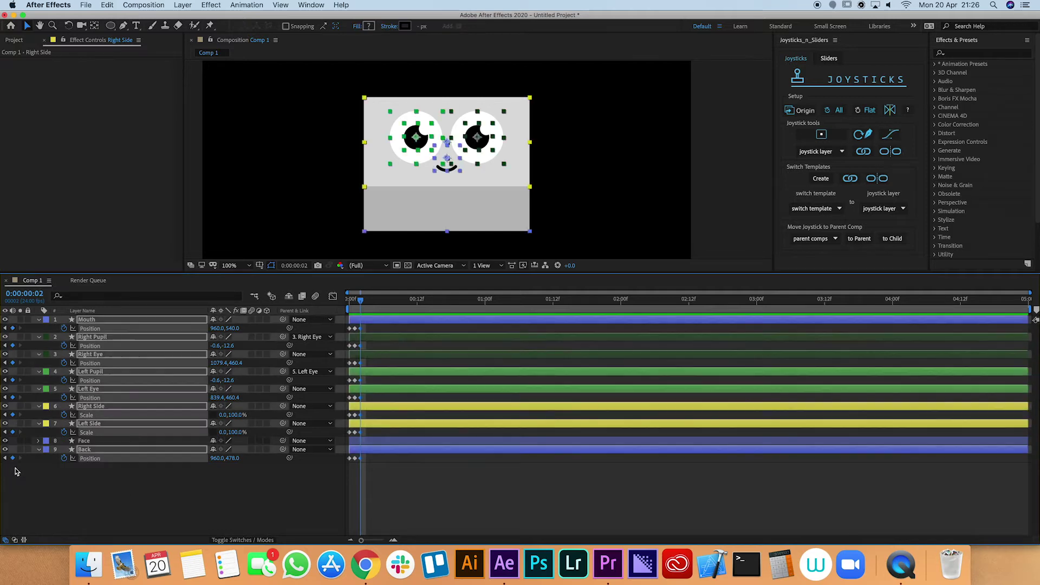
pyautogui.press('pagedown')
pyautogui.moveTo(14, 328); pyautogui.dragTo(13, 476)
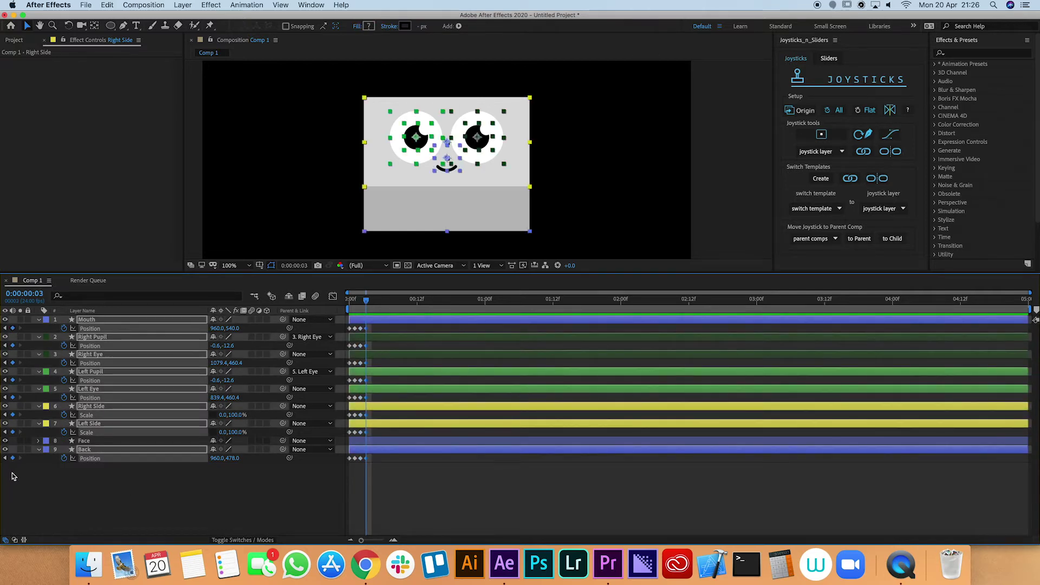
pyautogui.press('pagedown')
pyautogui.moveTo(16, 328); pyautogui.dragTo(26, 469)
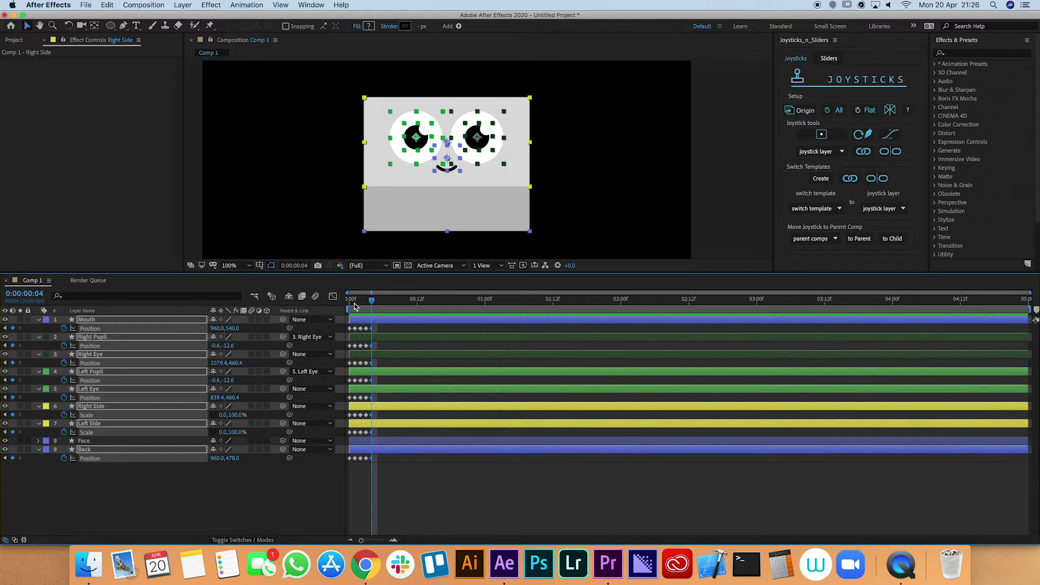
# - At frame 1, set the horizontal Scale of both the Right Side and Left Side layers to 60%
pyautogui.click(347, 306)
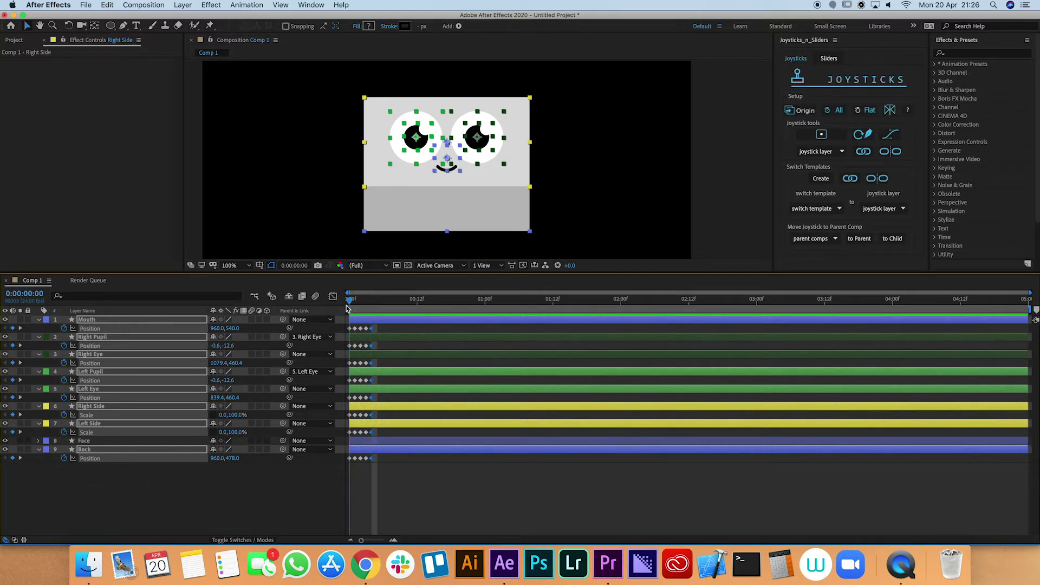
pyautogui.moveTo(349, 307); pyautogui.dragTo(355, 308)
pyautogui.click(381, 473)
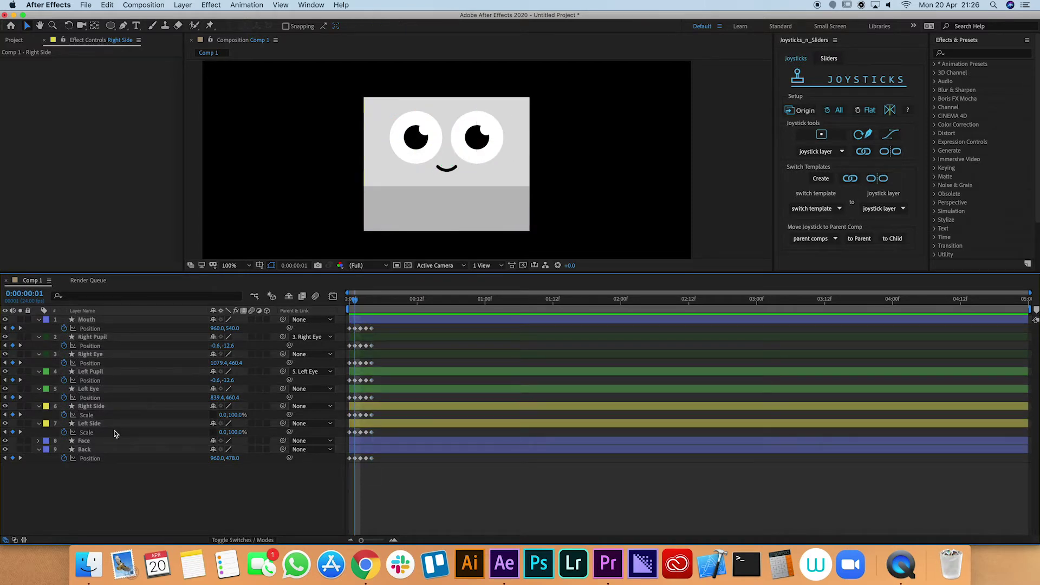
pyautogui.click(97, 424)
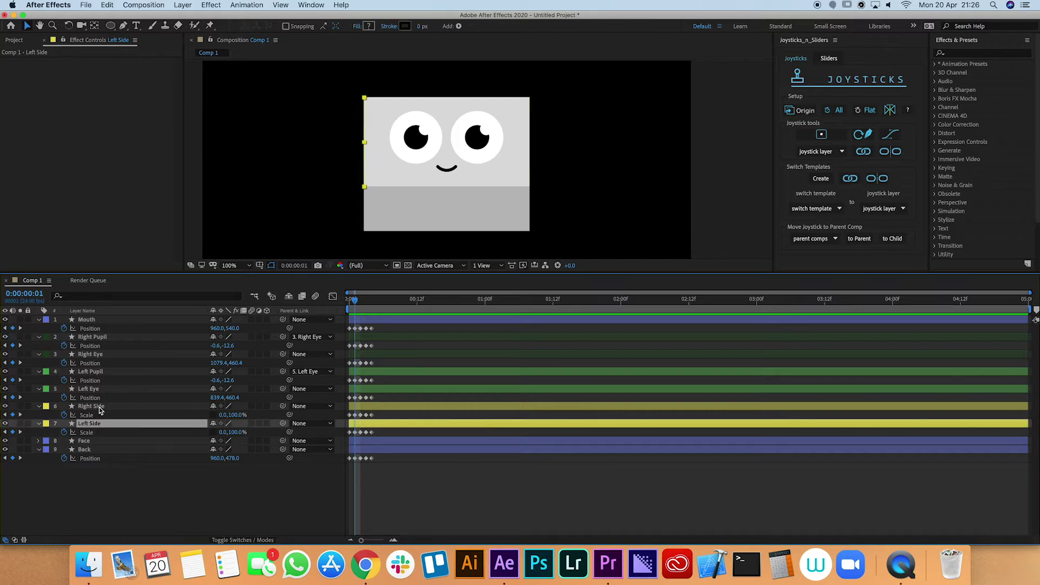
pyautogui.keyDown('shift'); pyautogui.click(100, 410); pyautogui.keyUp('shift')
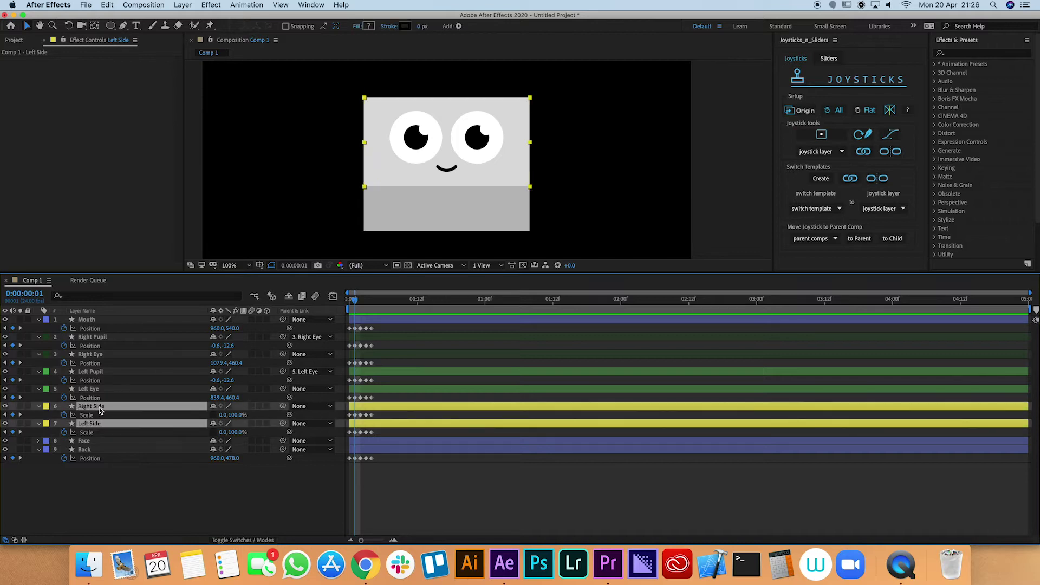
pyautogui.click(221, 415)
pyautogui.write('60')
pyautogui.press('Return')
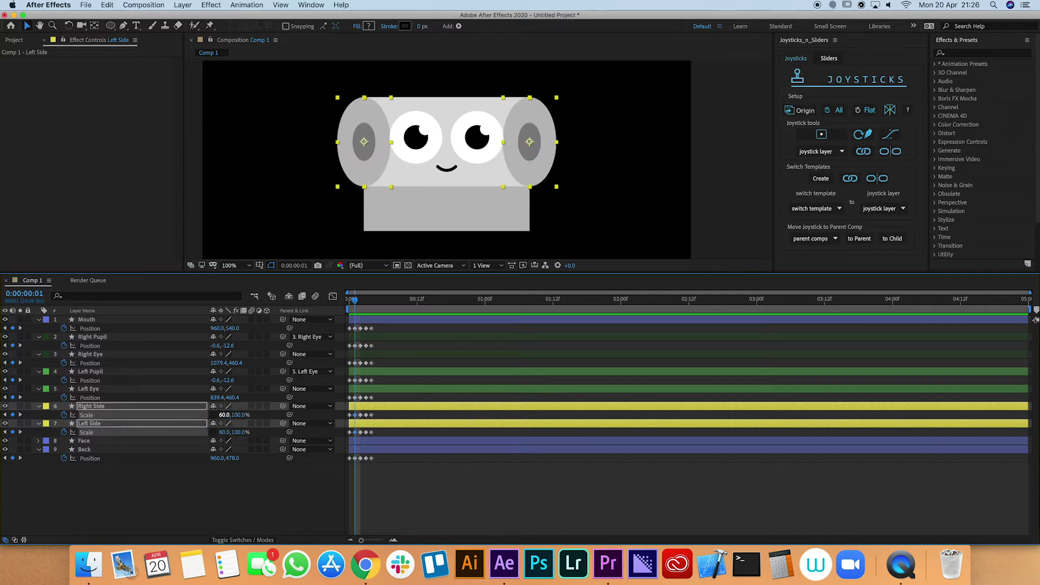
pyautogui.click(154, 494)
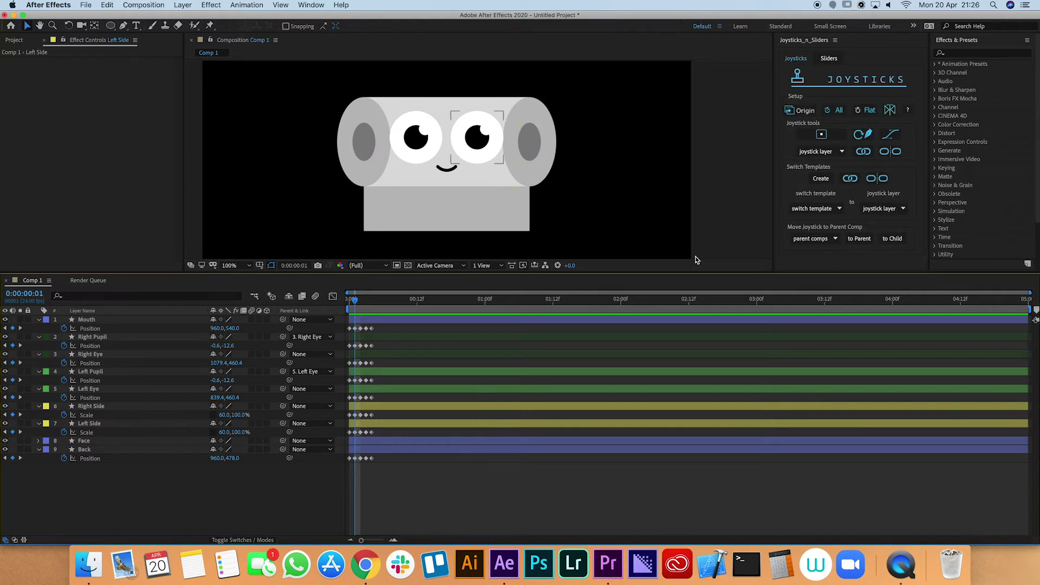
# - Apply a Fill effect to the Right Side layer and sample its color from the light grey face
pyautogui.click(955, 55)
pyautogui.write('fill')
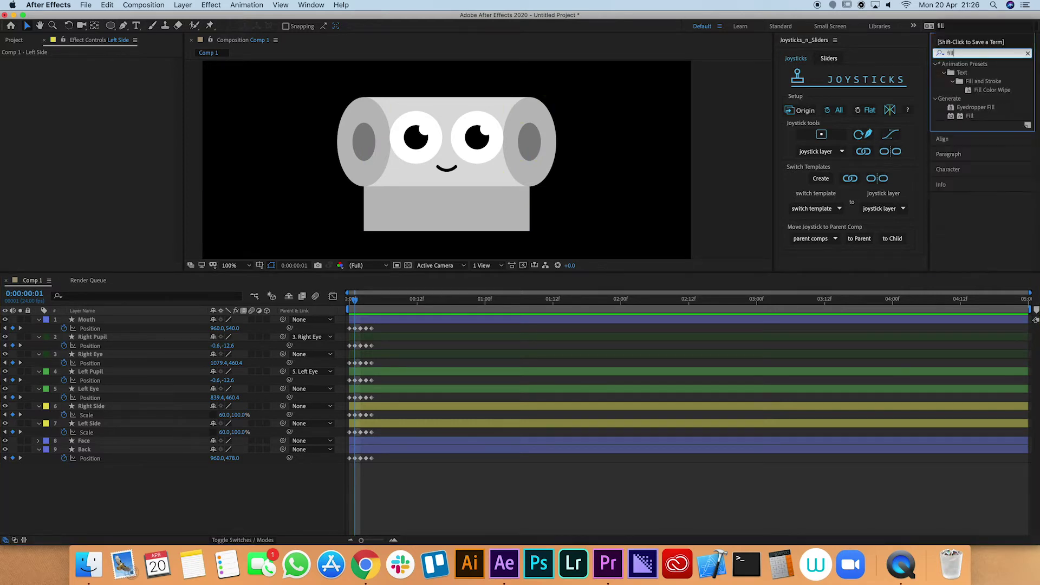
pyautogui.moveTo(970, 121); pyautogui.dragTo(367, 410)
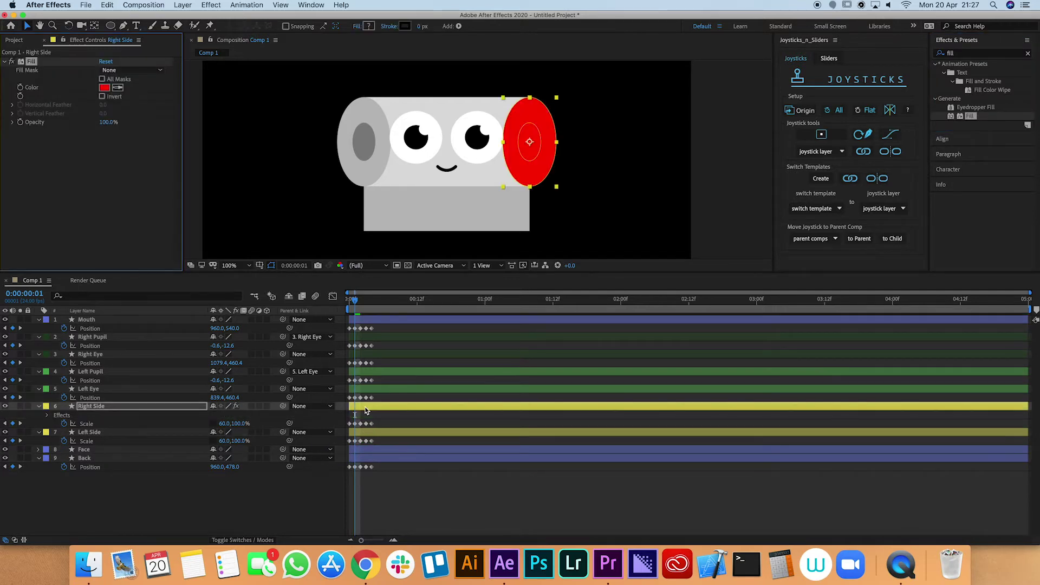
pyautogui.click(116, 89)
pyautogui.click(450, 100)
pyautogui.click(490, 511)
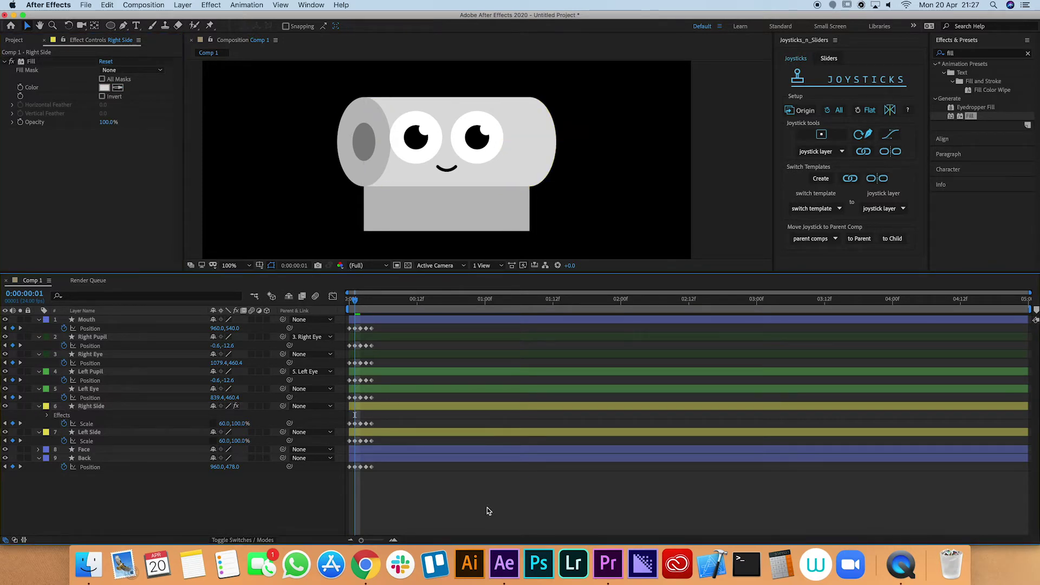
# - At frame 1, shift the Left Eye, Right Eye and Mouth layers 100 px to the right, placing Mouth at X 1060
pyautogui.click(99, 389)
pyautogui.click(99, 390)
pyautogui.keyDown('super'); pyautogui.click(100, 356); pyautogui.keyUp('super')
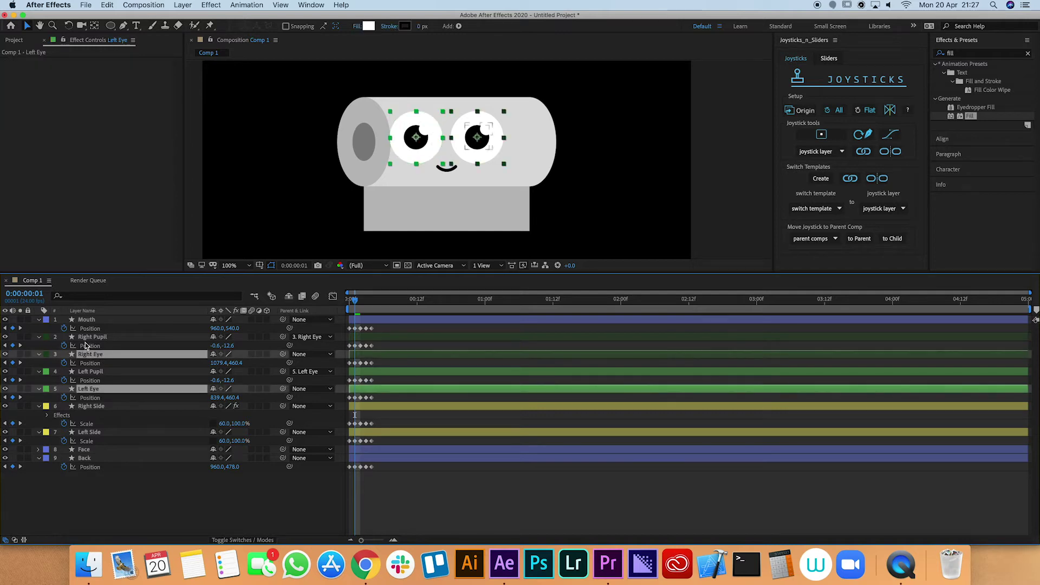
pyautogui.keyDown('super'); pyautogui.click(98, 320); pyautogui.keyUp('super')
pyautogui.hotkey('shift', 'Right')
pyautogui.hotkey('shift', 'Right')
pyautogui.hotkey('shift', 'Right')
pyautogui.hotkey('shift', 'Right')
pyautogui.hotkey('shift', 'Right')
pyautogui.hotkey('shift', 'Right')
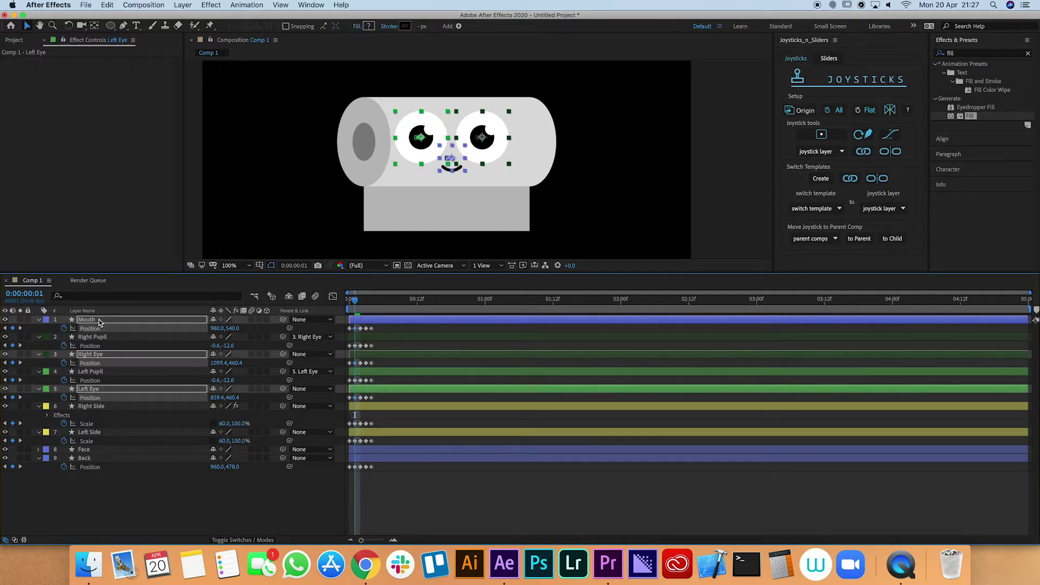
pyautogui.hotkey('shift', 'Right')
pyautogui.hotkey('shift', 'Right')
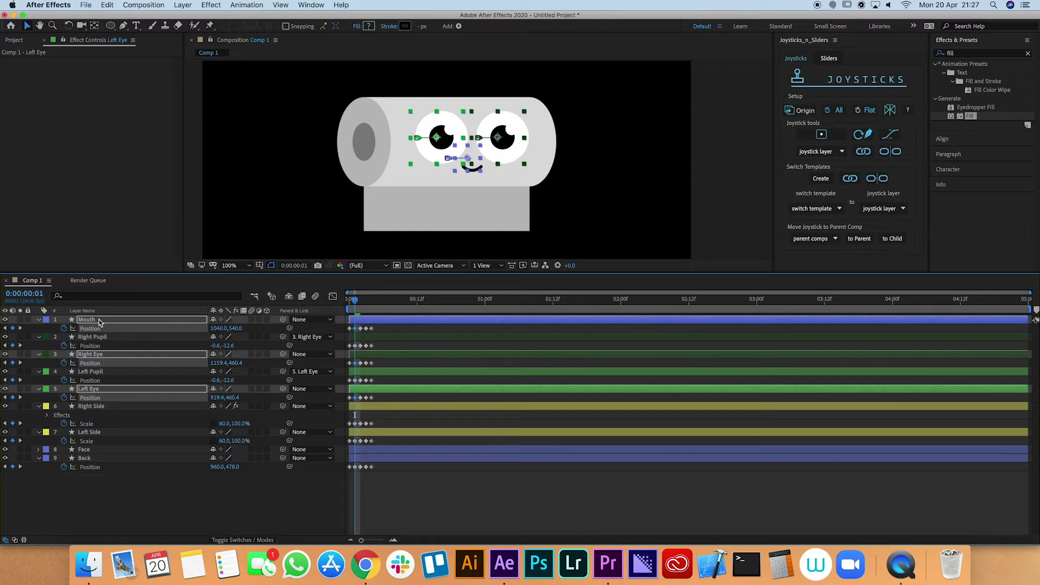
pyautogui.hotkey('shift', 'Right')
pyautogui.hotkey('shift', 'Right')
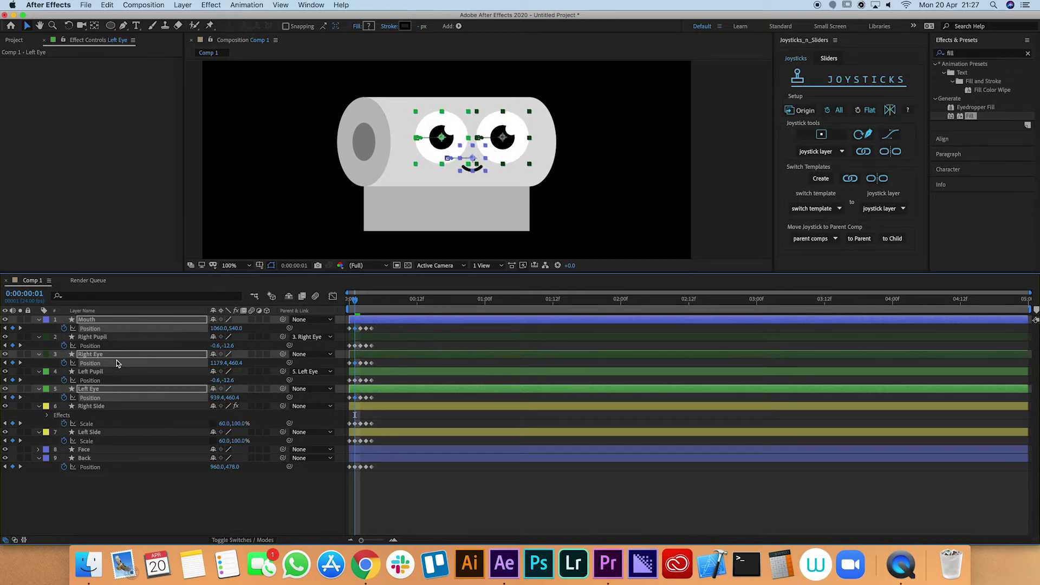
# - At frame 1, move the Right Pupil and Left Pupil layers right to X position 45.4
pyautogui.click(160, 336)
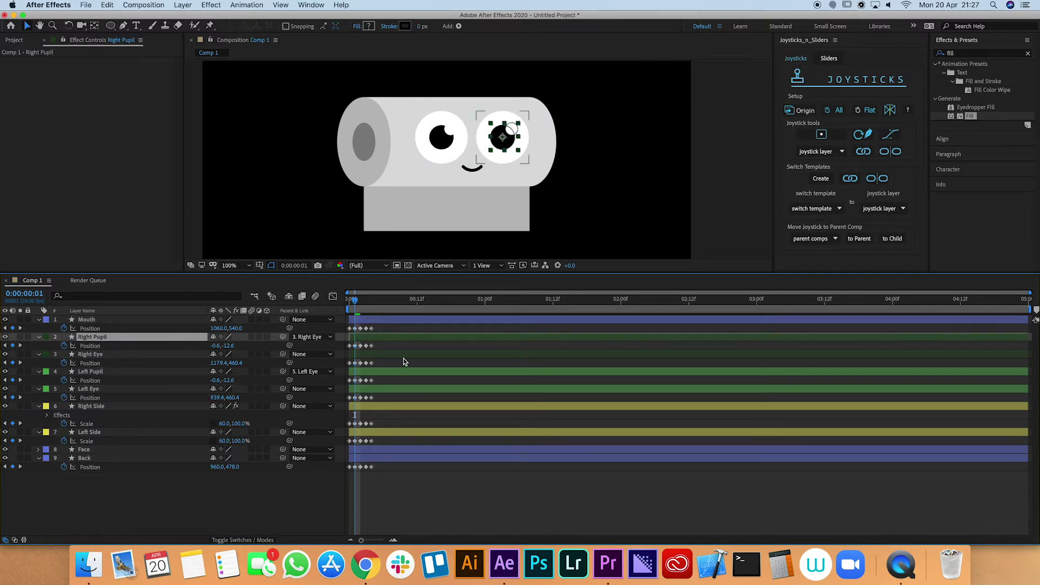
pyautogui.click(355, 346)
pyautogui.keyDown('shift'); pyautogui.click(355, 380); pyautogui.keyUp('shift')
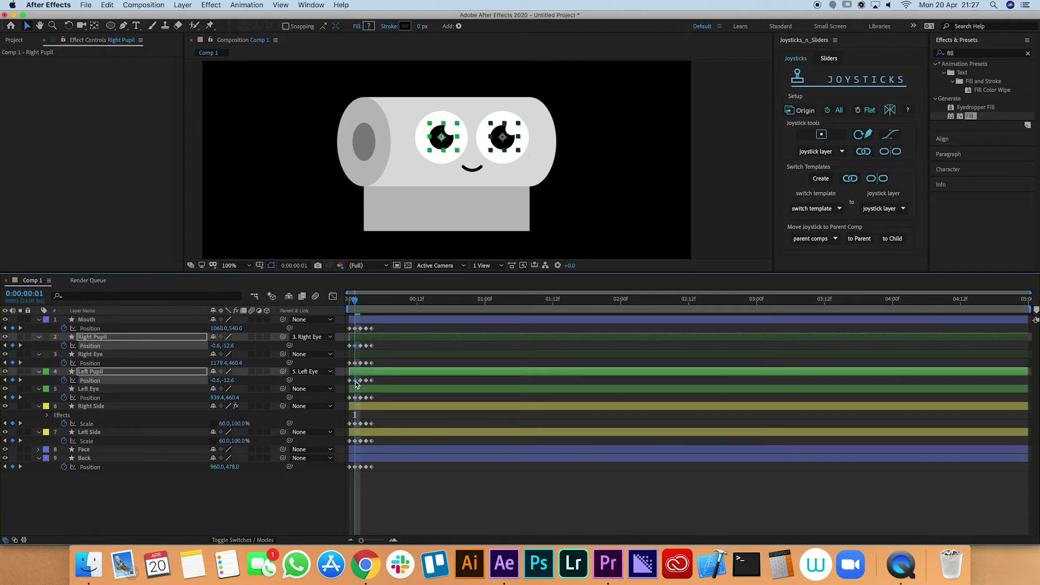
pyautogui.hotkey('shift', 'Right')
pyautogui.hotkey('shift', 'Right')
pyautogui.hotkey('shift', 'Right')
pyautogui.hotkey('shift', 'Right')
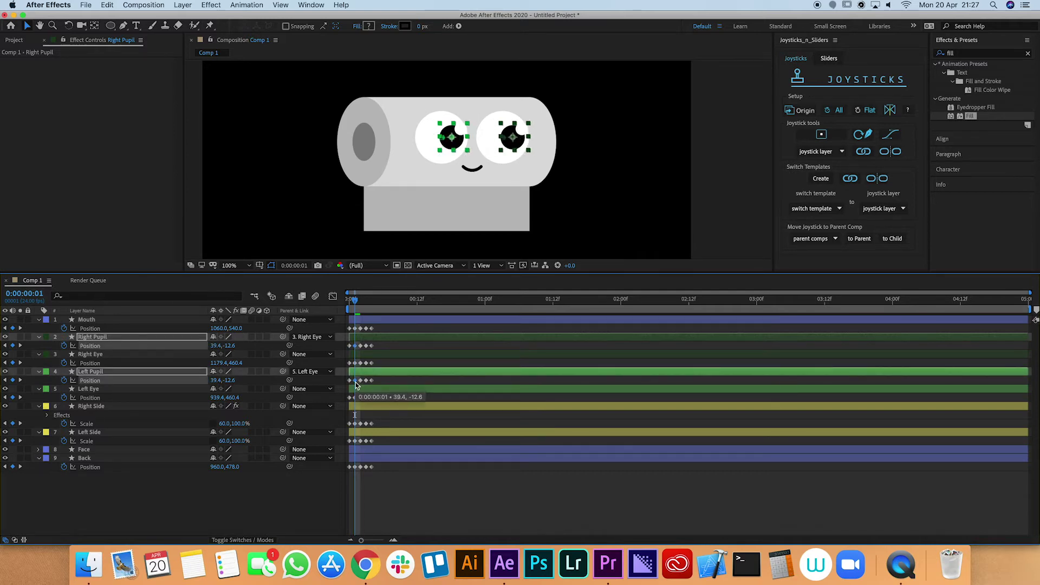
pyautogui.press('Right')
pyautogui.press('Right')
pyautogui.press('Right')
pyautogui.press('Right')
pyautogui.press('Right')
pyautogui.press('Right')
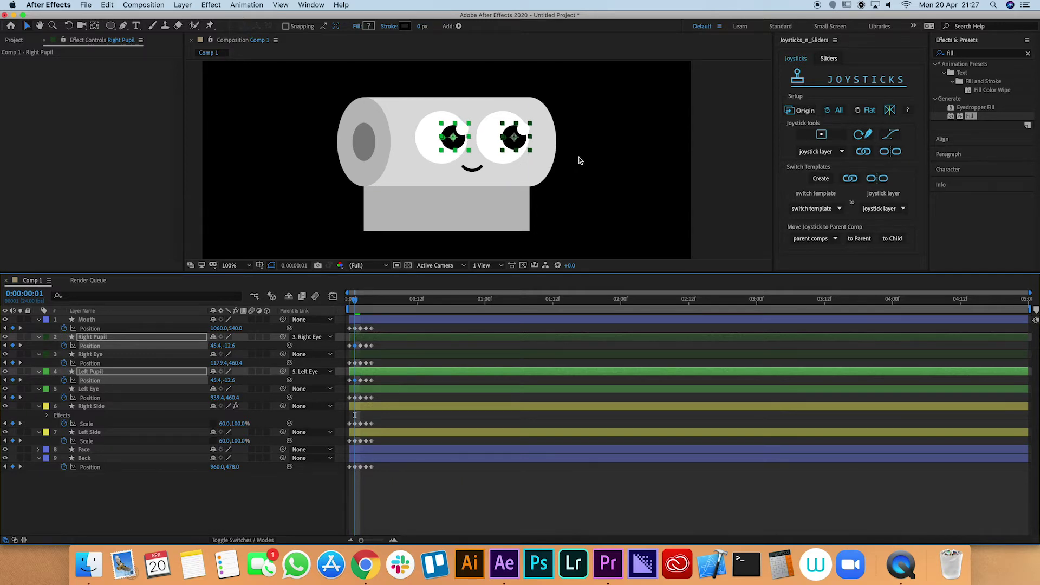
# - At frame 1, move the Back layer left to X position 856, under the roll's open end
pyautogui.click(428, 223)
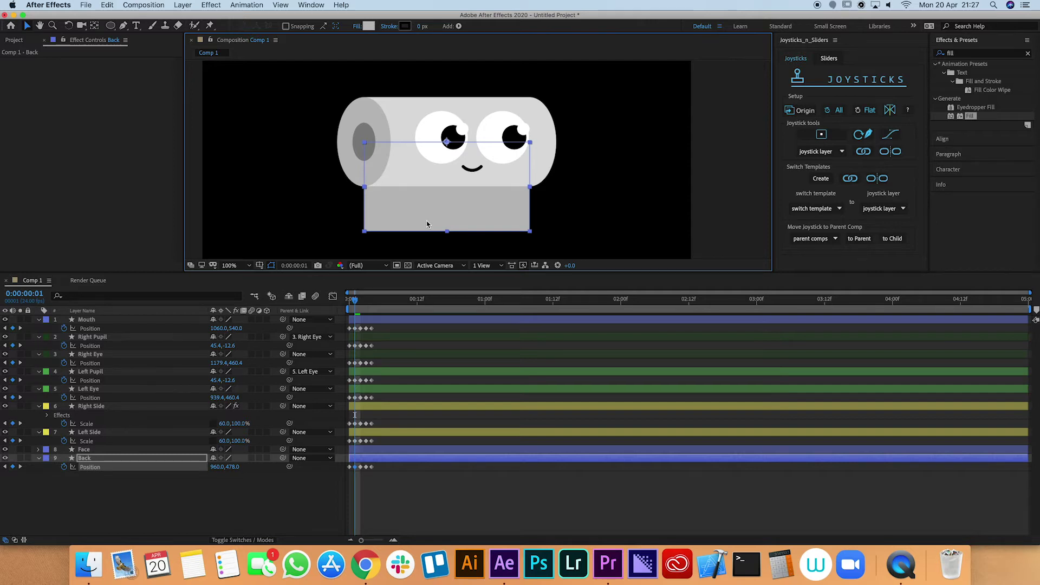
pyautogui.hotkey('shift', 'Left')
pyautogui.hotkey('shift', 'Left')
pyautogui.hotkey('shift', 'Left')
pyautogui.hotkey('shift', 'Left')
pyautogui.hotkey('shift', 'Left')
pyautogui.hotkey('shift', 'Left')
pyautogui.hotkey('shift', 'Left')
pyautogui.hotkey('shift', 'Left')
pyautogui.hotkey('shift', 'Left')
pyautogui.hotkey('shift', 'Left')
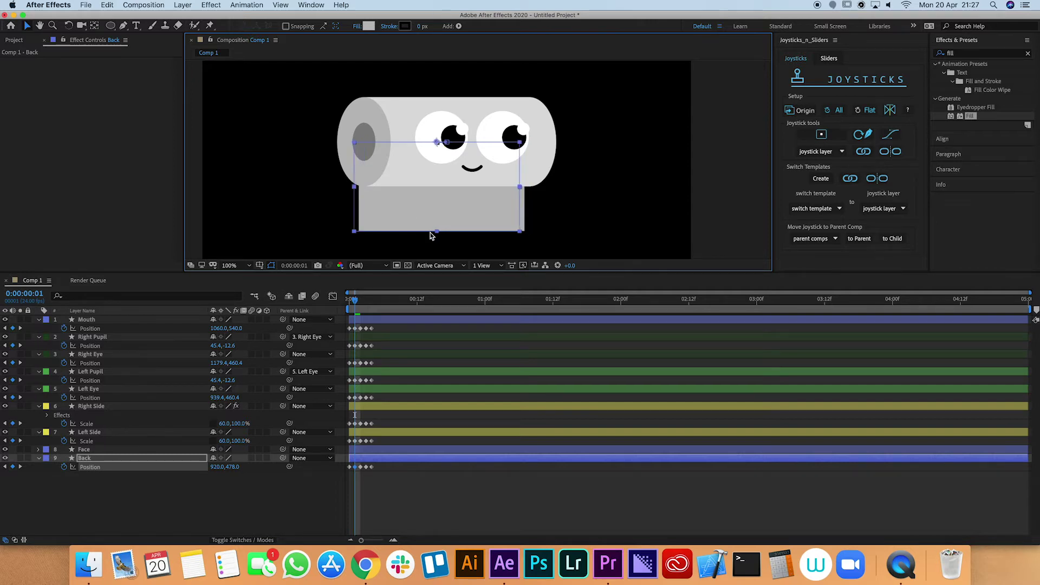
pyautogui.press('Left')
pyautogui.press('Left')
pyautogui.press('Left')
pyautogui.press('Left')
pyautogui.press('Left')
pyautogui.press('Left')
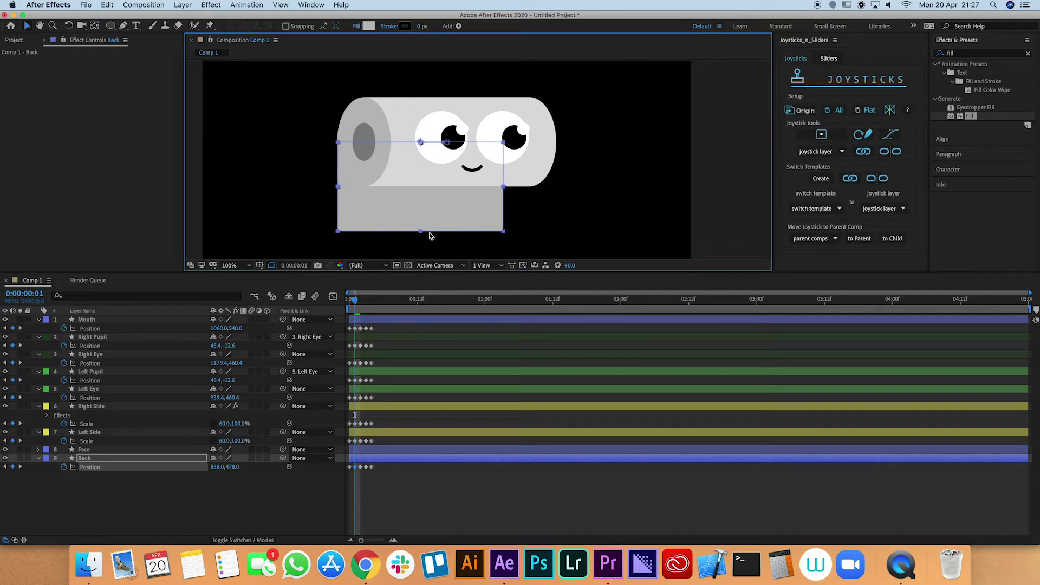
# - Fine-tune the Back layer's alignment with the roll's outer left edge by nudging it to X position 855
pyautogui.click(617, 193)
pyautogui.moveTo(445, 210); pyautogui.dragTo(411, 209)
pyautogui.click(610, 201)
pyautogui.scroll(4, 350, 175)
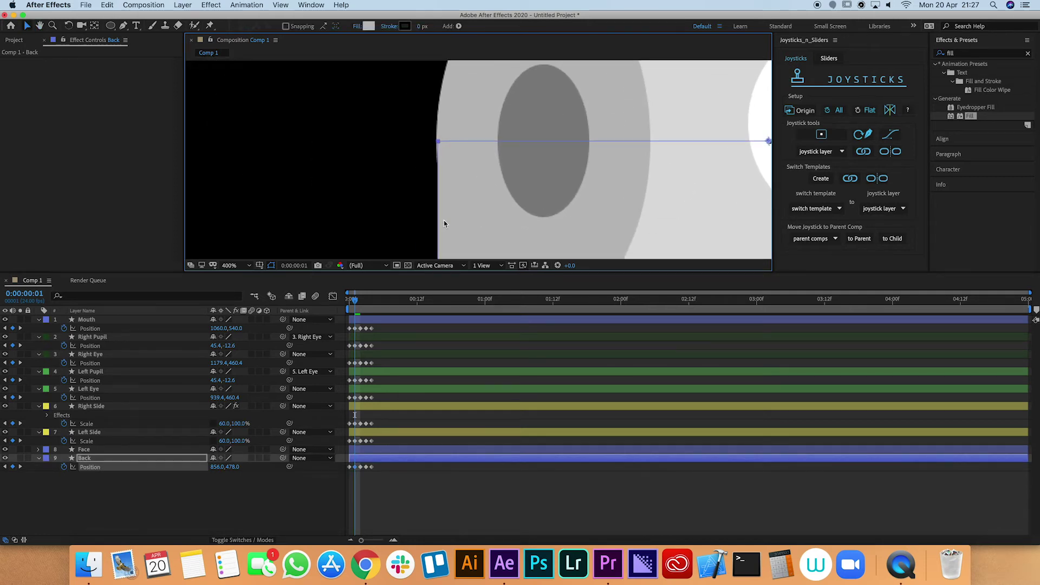
pyautogui.press('Left')
pyautogui.scroll(-3, 443, 219)
pyautogui.click(714, 156)
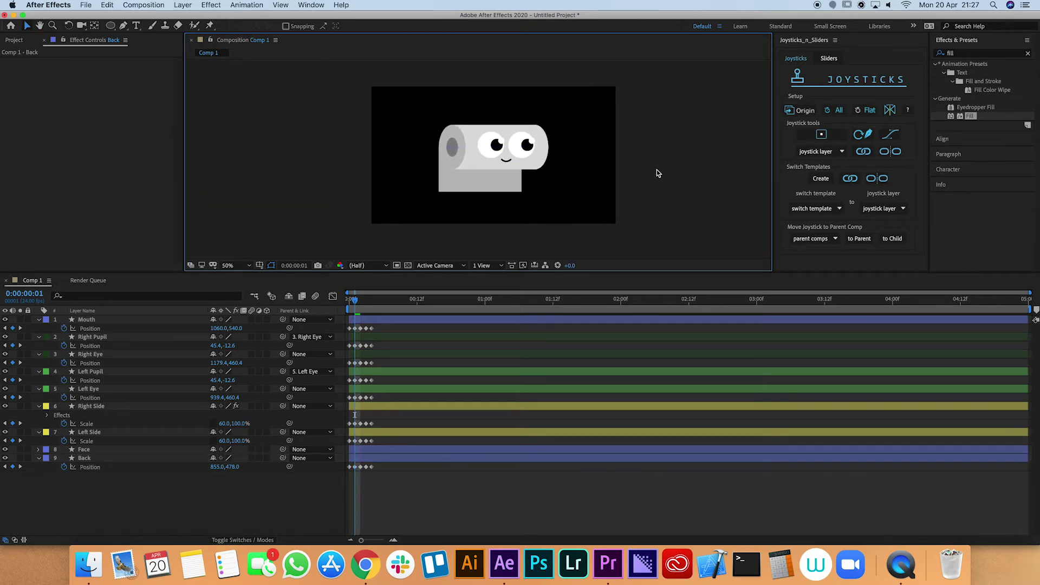
# - At frame 2, set the horizontal Scale of the Right Side and Left Side layers to 60% each
pyautogui.press('pagedown')
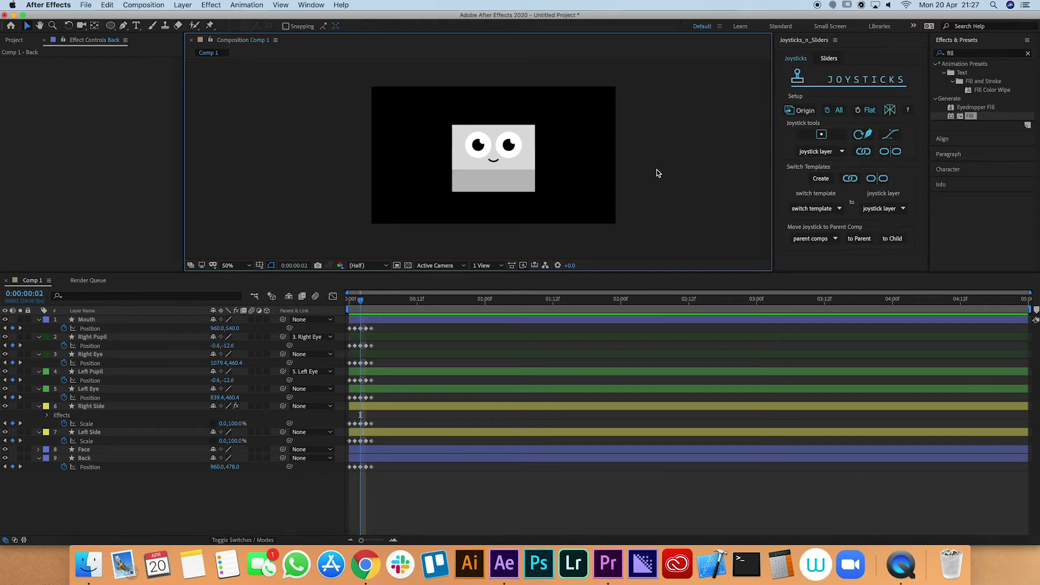
pyautogui.press('/')
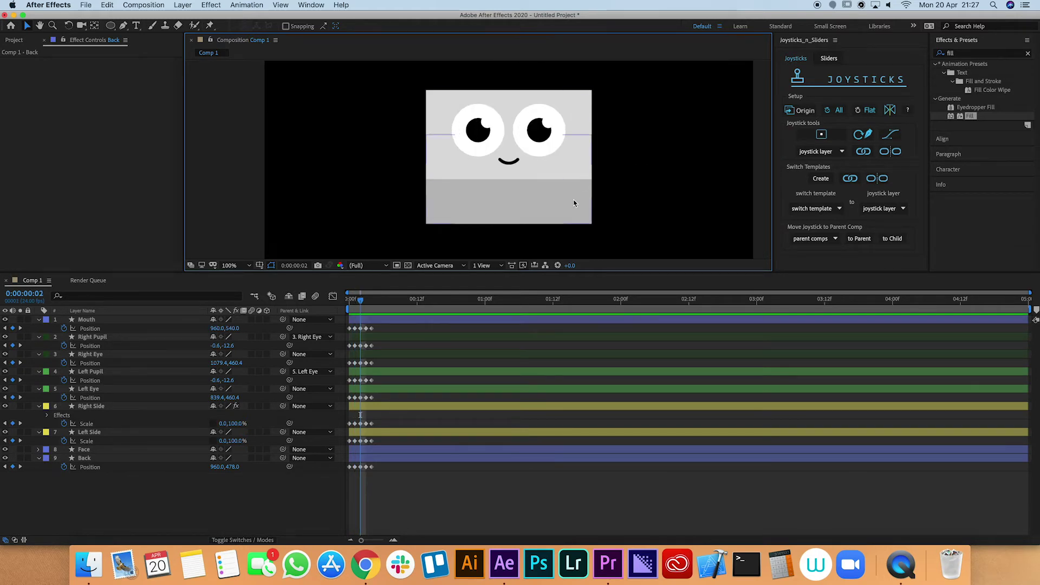
pyautogui.click(223, 425)
pyautogui.write('60')
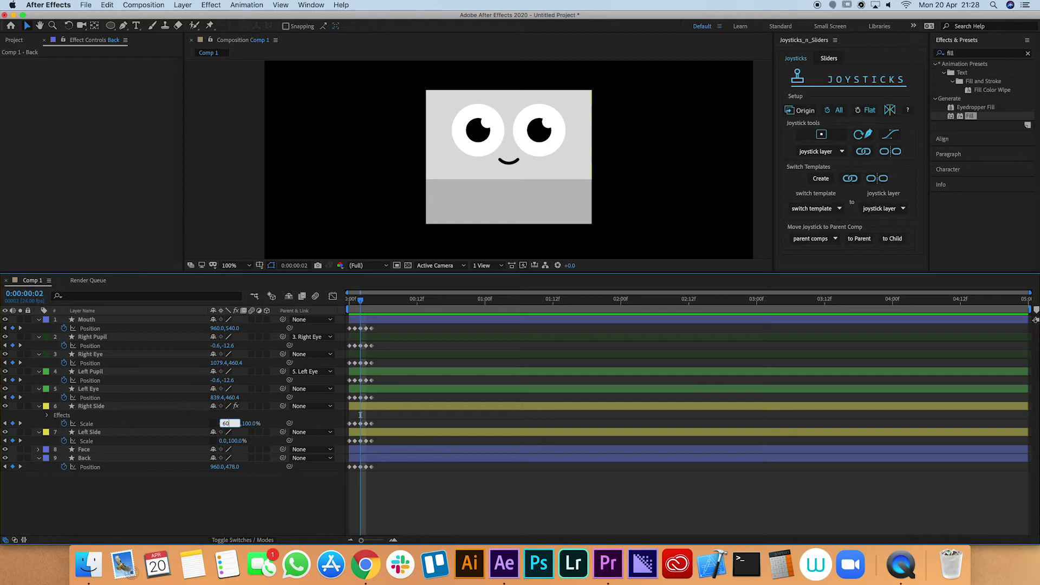
pyautogui.press('Return')
pyautogui.click(221, 441)
pyautogui.write('60')
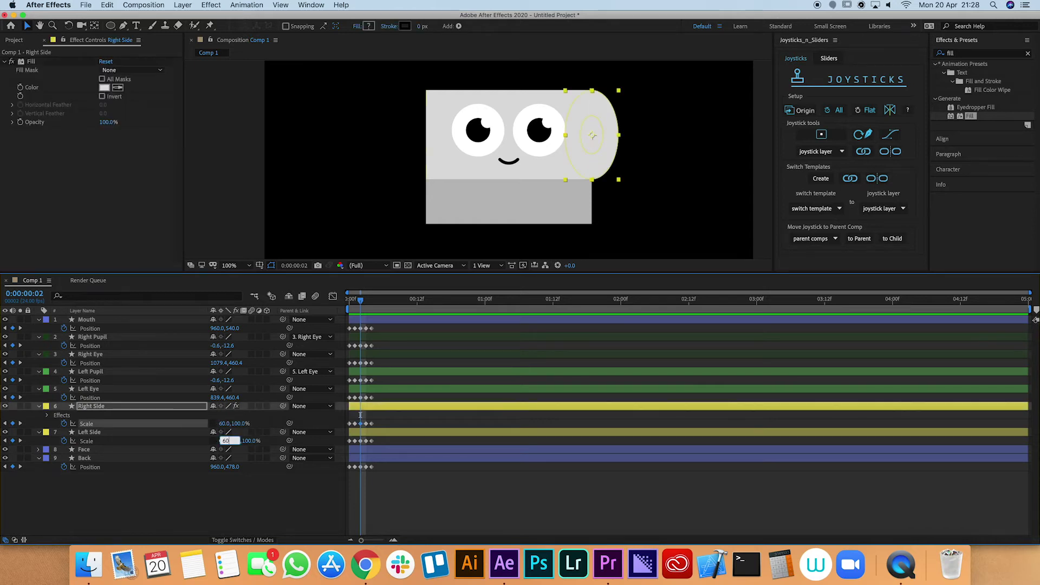
pyautogui.press('Return')
# - Remove the Fill effect from the Right Side layer and apply the same light grey Fill to Left Side
pyautogui.click(102, 407)
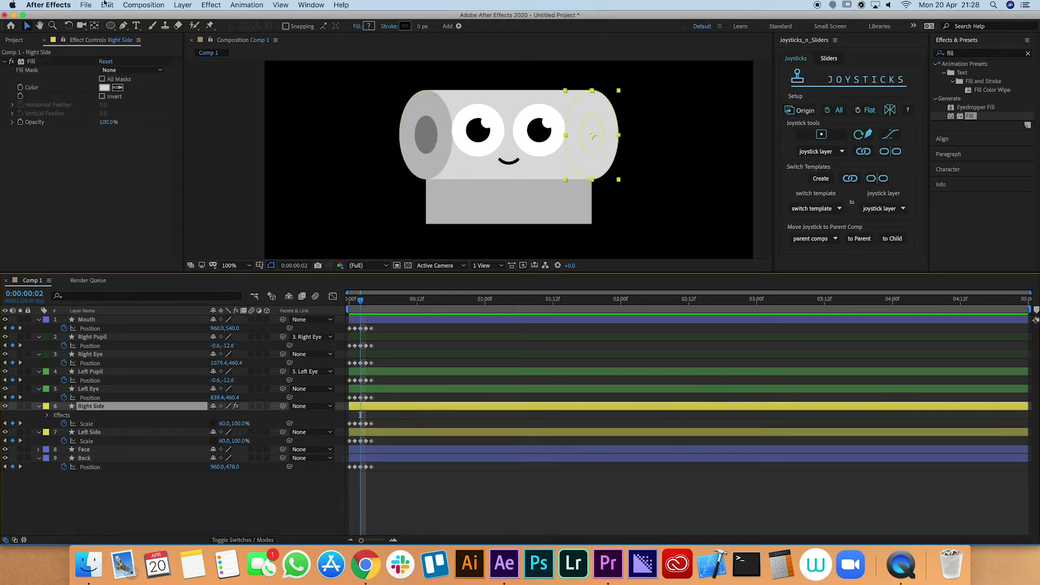
pyautogui.click(38, 64)
pyautogui.press('Delete')
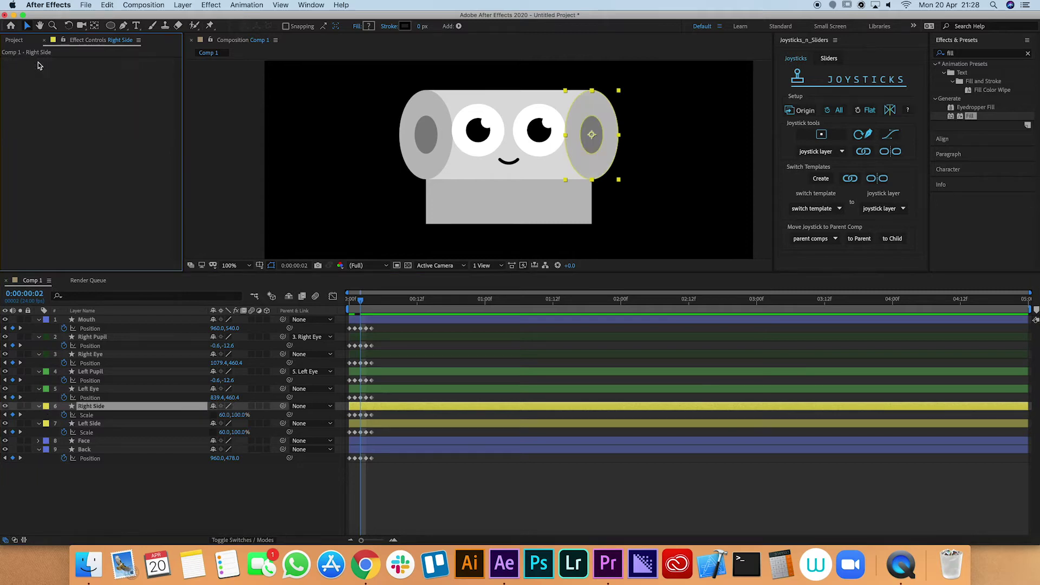
pyautogui.click(90, 424)
pyautogui.press('super+alt+shift+e')
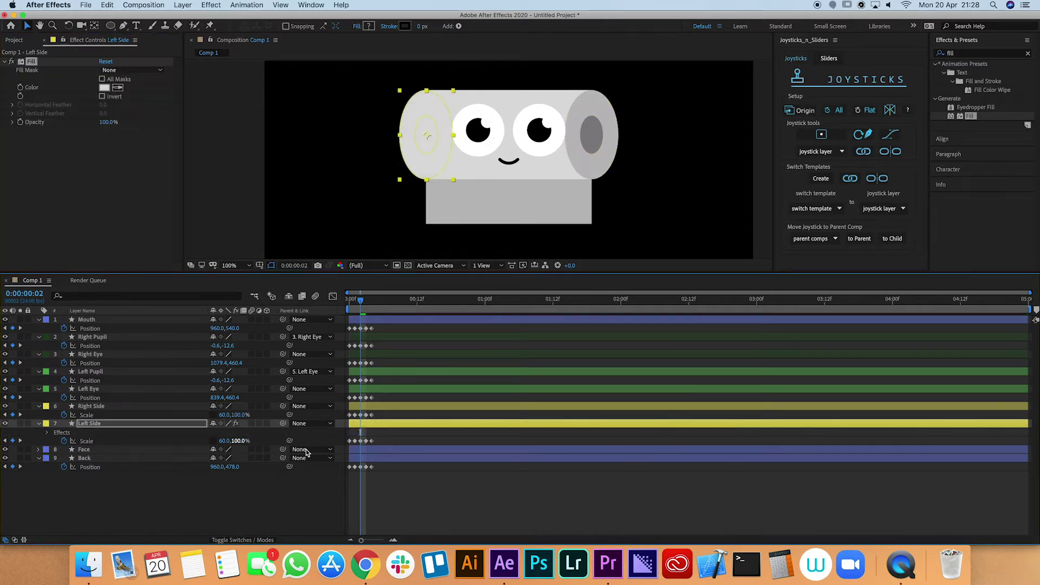
pyautogui.click(448, 480)
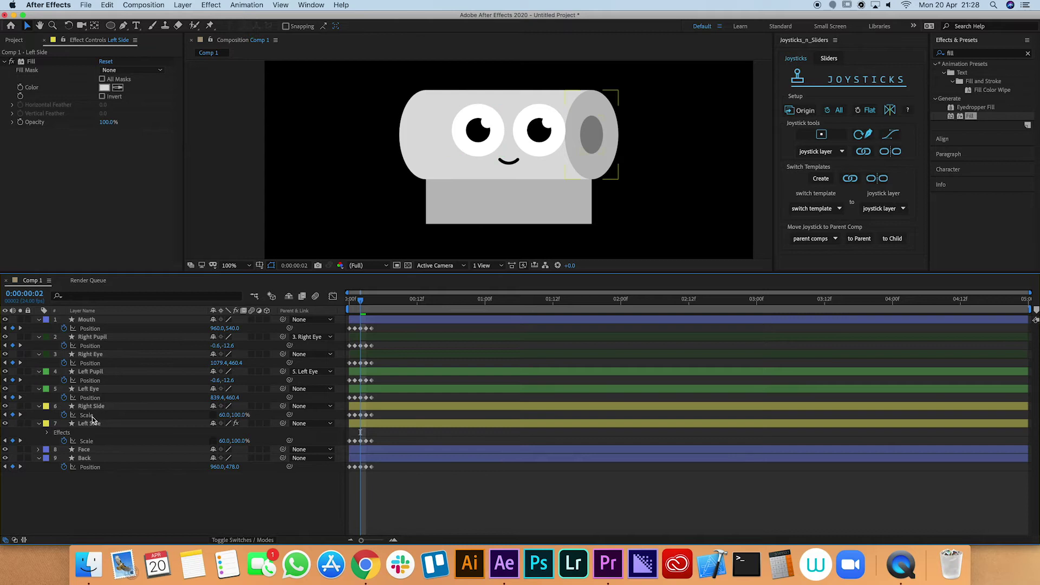
# - At frame 2, shift the Left Eye, Right Eye and Mouth layers 100 px to the left, placing Mouth at X 860
pyautogui.click(362, 389)
pyautogui.keyDown('shift'); pyautogui.click(362, 355); pyautogui.keyUp('shift')
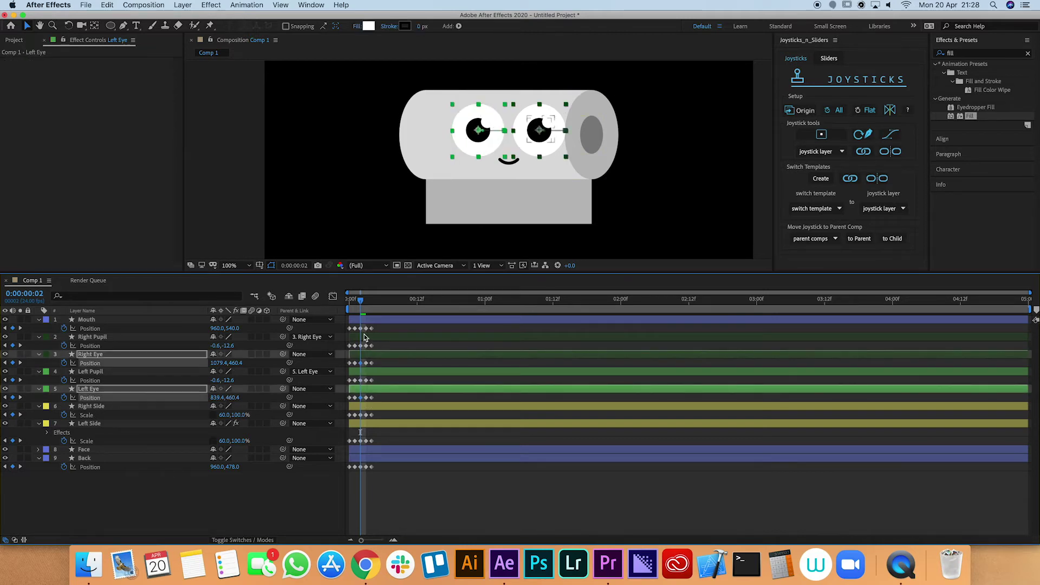
pyautogui.keyDown('shift'); pyautogui.click(363, 319); pyautogui.keyUp('shift')
pyautogui.hotkey('shift', 'Left')
pyautogui.hotkey('shift', 'Left')
pyautogui.hotkey('shift', 'Left')
pyautogui.hotkey('shift', 'Left')
pyautogui.hotkey('shift', 'Left')
pyautogui.hotkey('shift', 'Left')
pyautogui.hotkey('shift', 'Left')
pyautogui.hotkey('shift', 'Left')
pyautogui.hotkey('shift', 'Left')
pyautogui.hotkey('shift', 'Left')
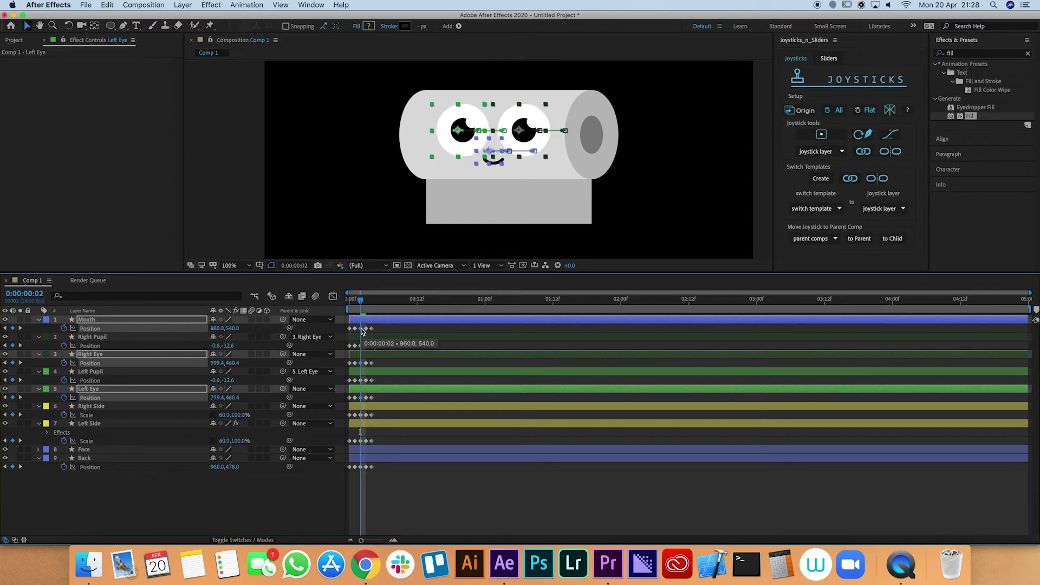
# - At frame 2, move the Right Pupil and Left Pupil layers left to X position -40.6
pyautogui.click(362, 346)
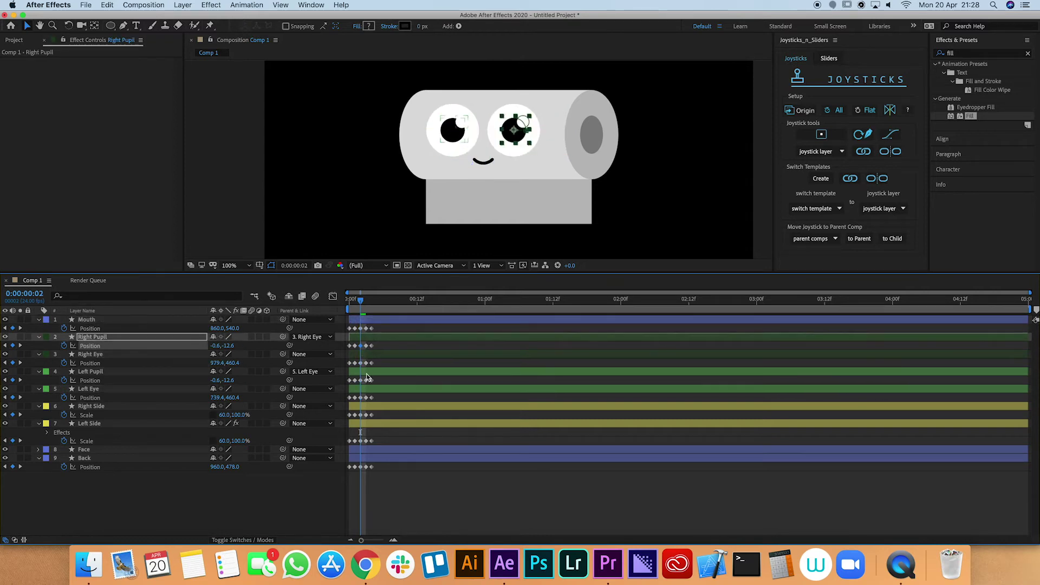
pyautogui.keyDown('shift'); pyautogui.click(363, 382); pyautogui.keyUp('shift')
pyautogui.hotkey('shift', 'Left')
pyautogui.hotkey('shift', 'Left')
pyautogui.hotkey('shift', 'Left')
pyautogui.hotkey('shift', 'Left')
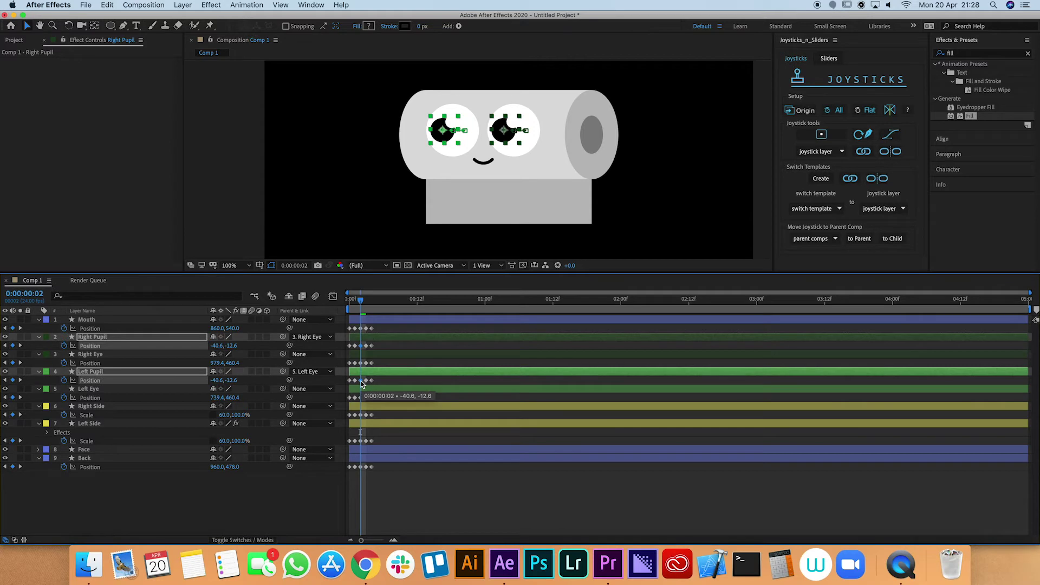
# - At frame 2, shift the Back layer right to X position 1064, towards the outer edge of the roll's end
pyautogui.click(362, 470)
pyautogui.hotkey('shift', 'Right')
pyautogui.hotkey('shift', 'Right')
pyautogui.hotkey('shift', 'Right')
pyautogui.hotkey('shift', 'Right')
pyautogui.hotkey('shift', 'Right')
pyautogui.hotkey('shift', 'Right')
pyautogui.hotkey('shift', 'Right')
pyautogui.hotkey('shift', 'Right')
pyautogui.hotkey('shift', 'Right')
pyautogui.hotkey('shift', 'Right')
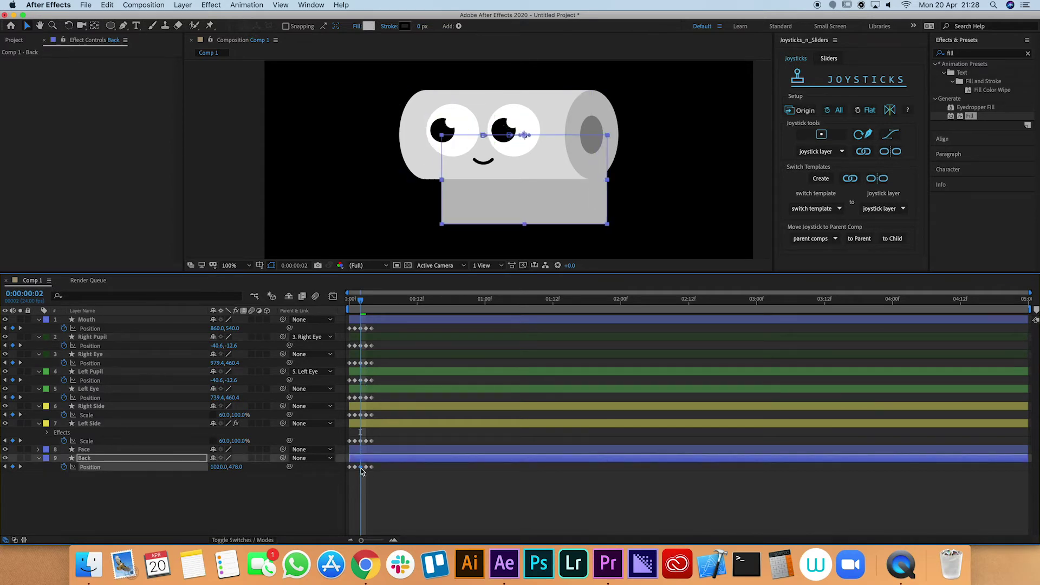
pyautogui.press('Right')
pyautogui.press('Right')
pyautogui.press('Right')
pyautogui.press('Right')
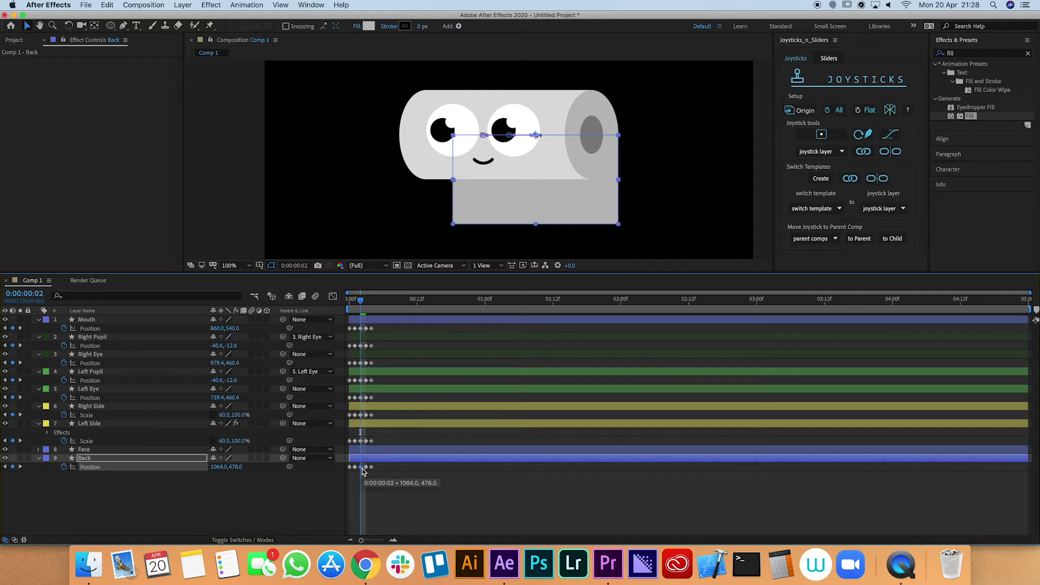
# - Fine-tune the Back layer's X position to 1064.5 so its side edge lines up with the roll's end
pyautogui.press('.')
pyautogui.press('.')
pyautogui.hscroll(10, 379, 171)
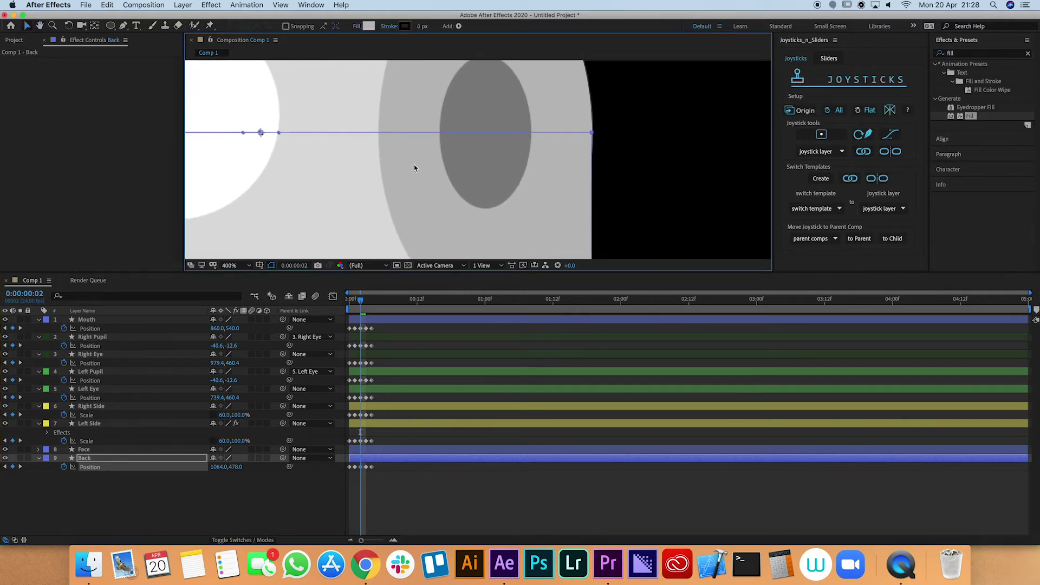
pyautogui.press('Right')
pyautogui.press('Right')
pyautogui.press(',')
pyautogui.press(',')
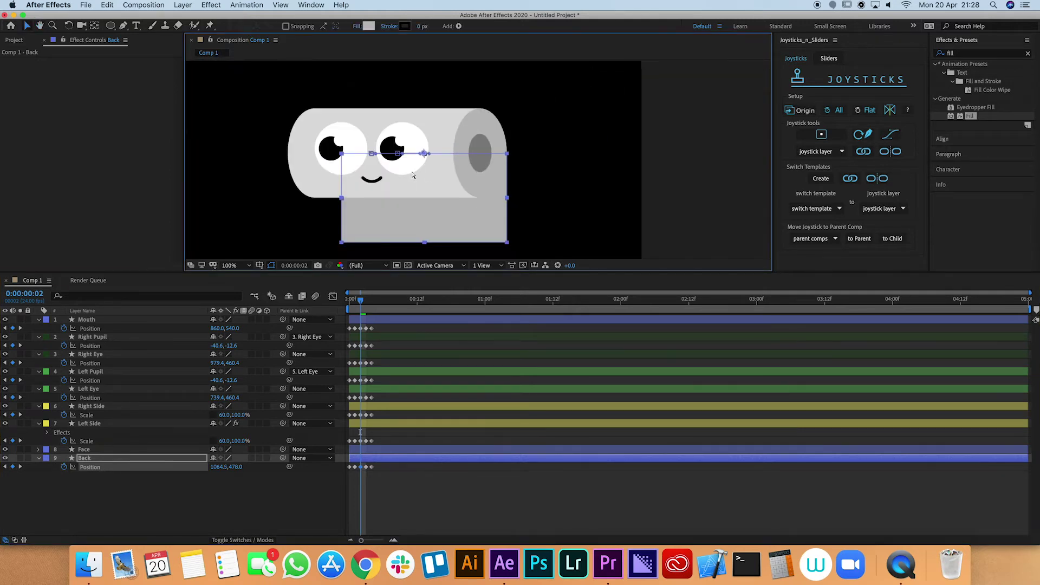
pyautogui.press(',')
pyautogui.press('F2')
pyautogui.moveTo(519, 163); pyautogui.dragTo(590, 161)
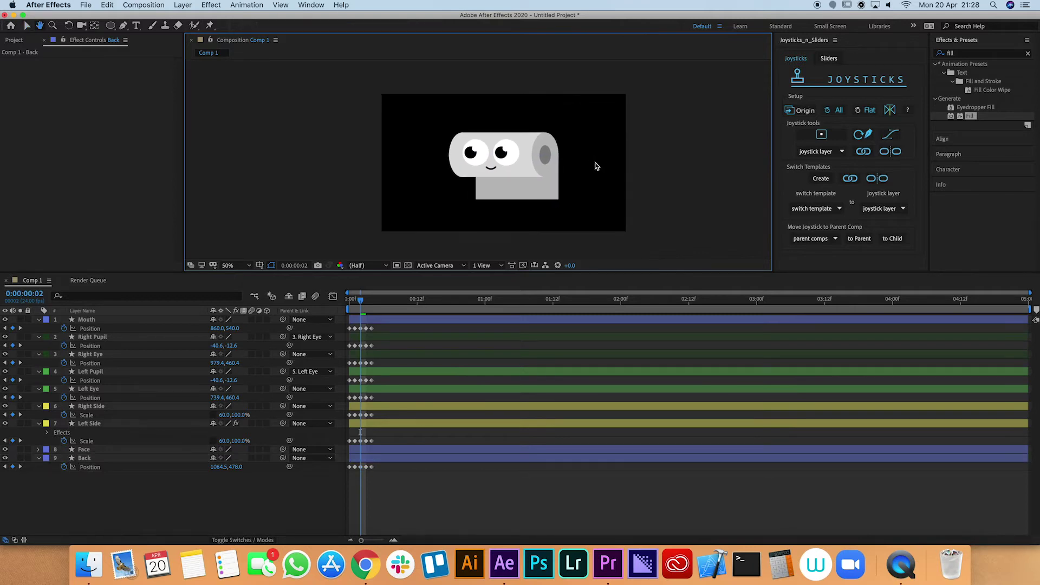
# - At frame 3, shift the Left Eye, Right Eye and Mouth layers up 40 px, placing the eyes at Y 420.4 and Mouth at Y 500
pyautogui.press('.')
pyautogui.moveTo(694, 162); pyautogui.dragTo(676, 160)
pyautogui.click(357, 319)
pyautogui.moveTo(361, 305)
pyautogui.mouseDown()
pyautogui.moveTo(340, 311)
pyautogui.moveTo(366, 308)
pyautogui.mouseUp()
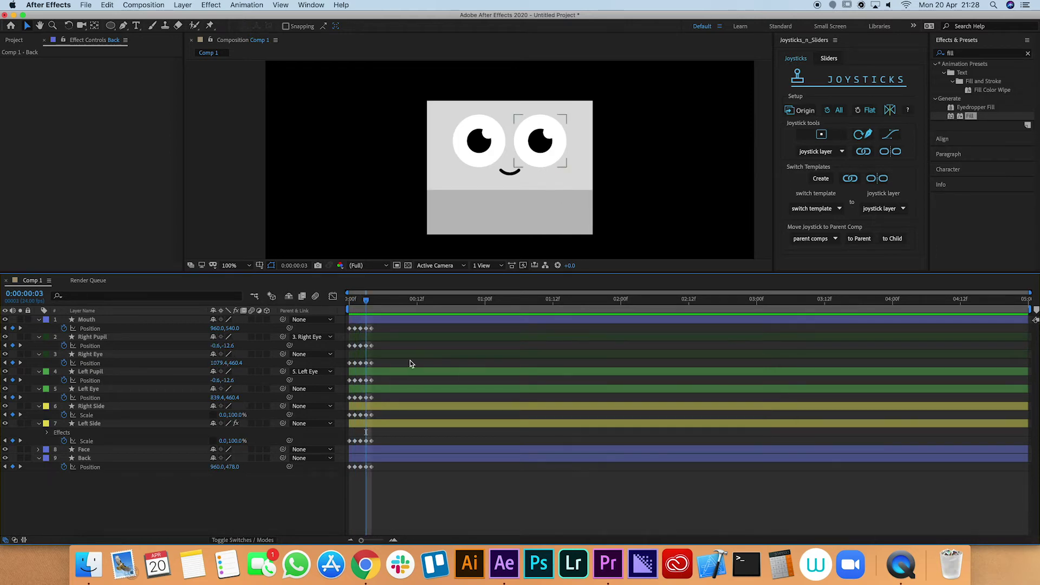
pyautogui.click(382, 444)
pyautogui.click(369, 398)
pyautogui.click(366, 398)
pyautogui.keyDown('shift'); pyautogui.click(367, 363); pyautogui.keyUp('shift')
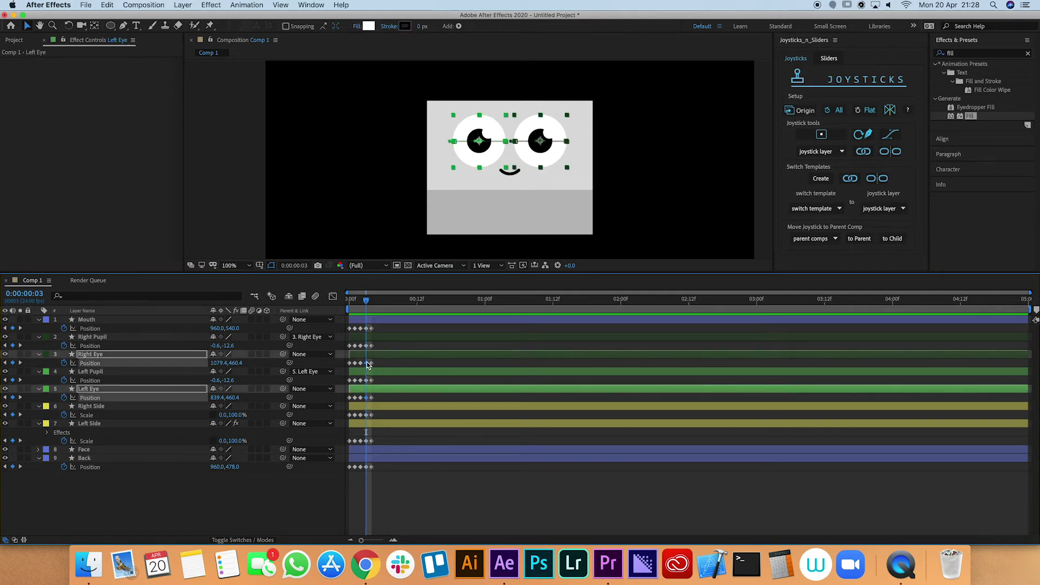
pyautogui.keyDown('shift'); pyautogui.click(369, 328); pyautogui.keyUp('shift')
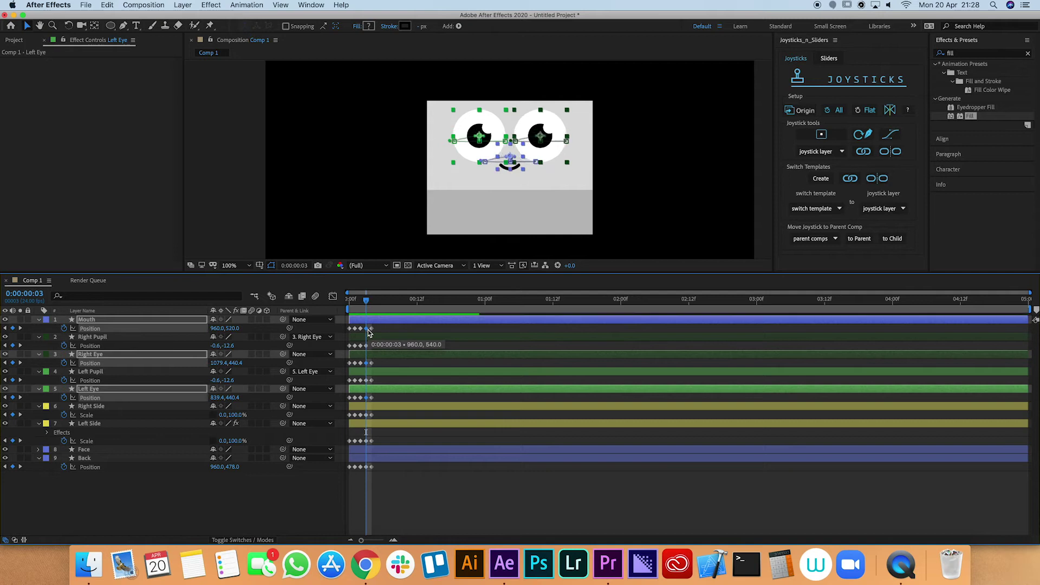
pyautogui.hotkey('shift', 'Up')
pyautogui.hotkey('shift', 'Up')
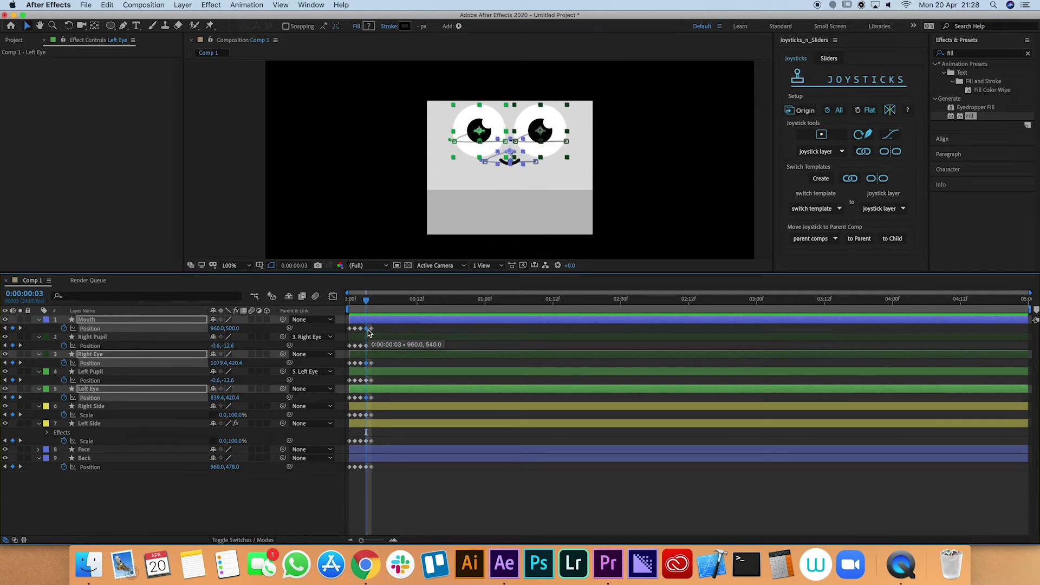
pyautogui.press('super+shift+a')
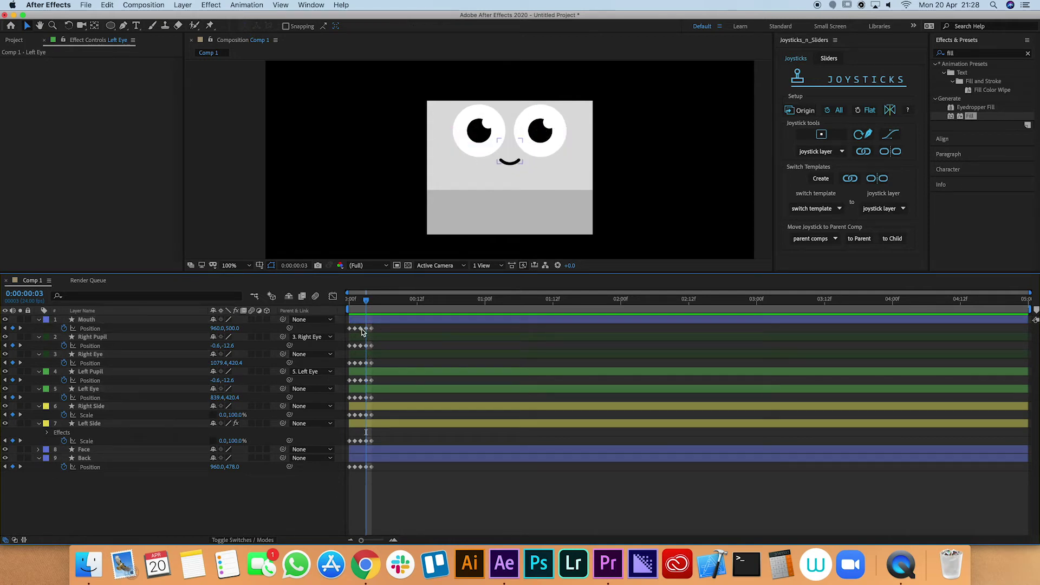
# - At frame 3, raise the Mouth layer a further 20 px to Y position 480
pyautogui.click(365, 328)
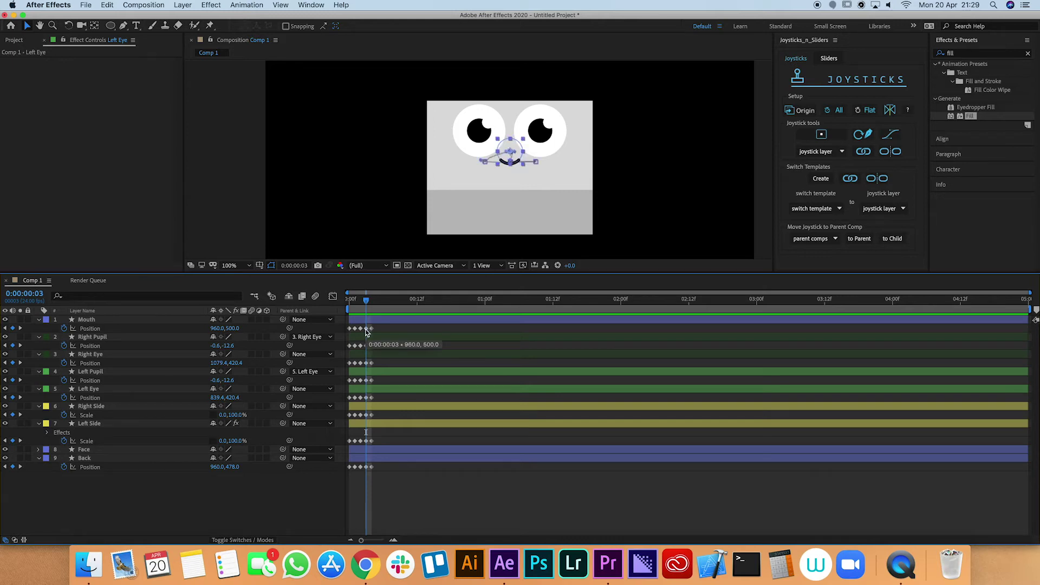
pyautogui.hotkey('shift', 'Up')
pyautogui.hotkey('shift', 'Up')
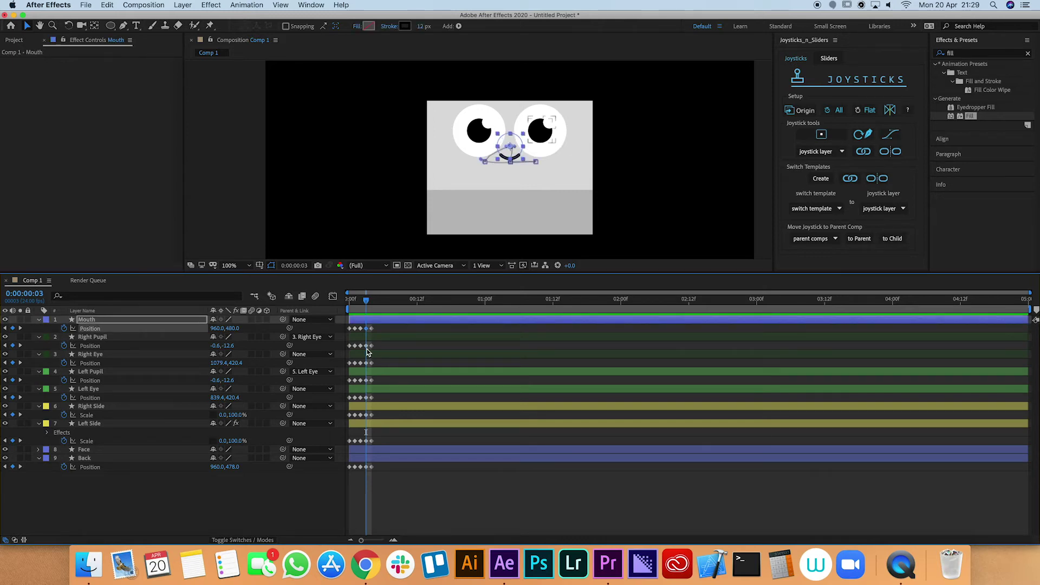
# - At frame 3, move the Right Pupil and Left Pupil layers up to Y position -56.6
pyautogui.click(366, 346)
pyautogui.keyDown('shift'); pyautogui.click(366, 380); pyautogui.keyUp('shift')
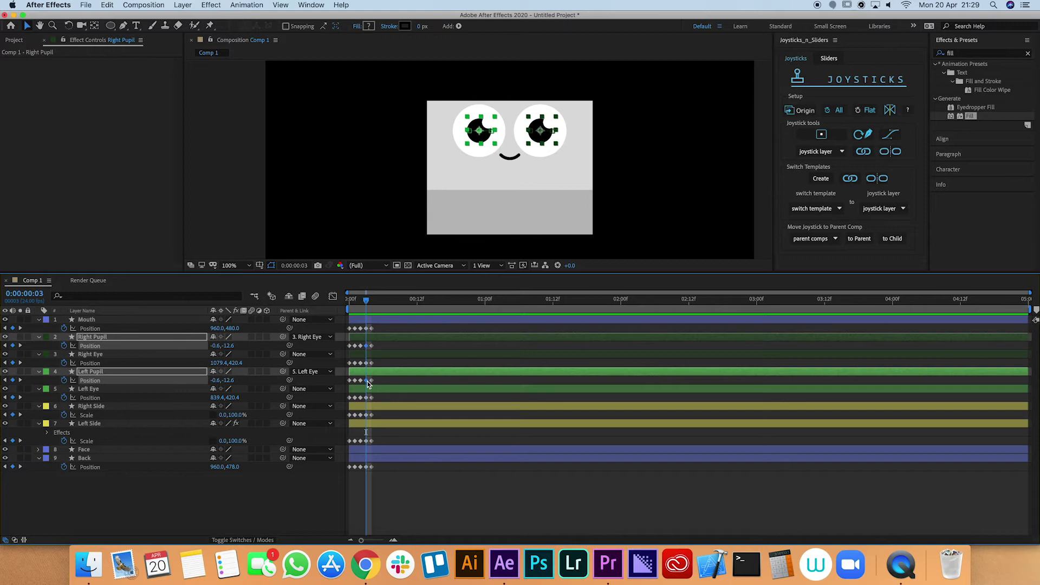
pyautogui.hotkey('shift', 'Up')
pyautogui.hotkey('shift', 'Up')
pyautogui.hotkey('shift', 'Up')
pyautogui.hotkey('shift', 'Up')
pyautogui.press('Up')
pyautogui.press('Up')
pyautogui.press('Up')
pyautogui.press('Up')
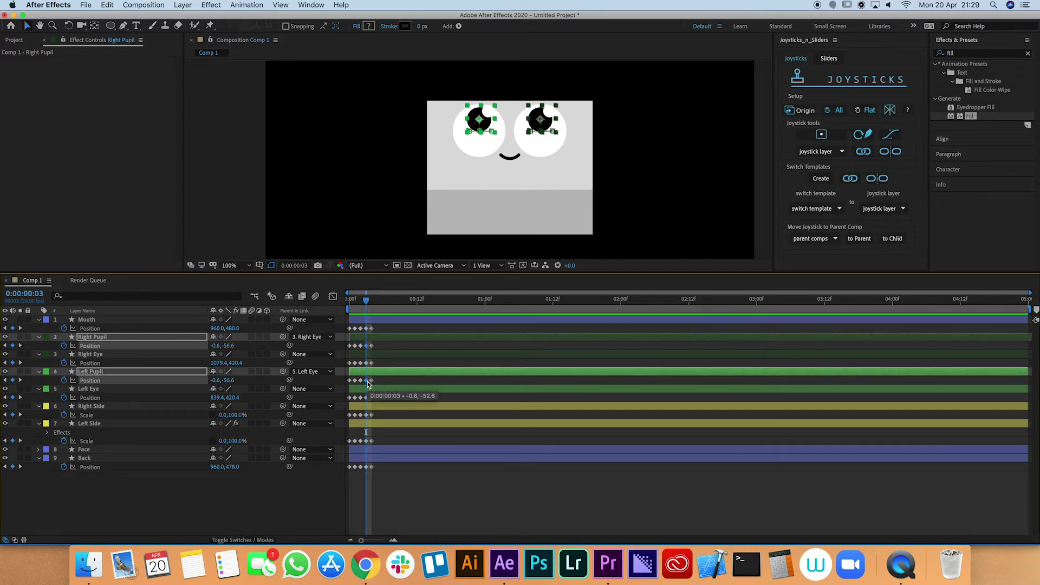
# - At frame 3, move the Back layer down 40 px to Y position 518
pyautogui.click(462, 206)
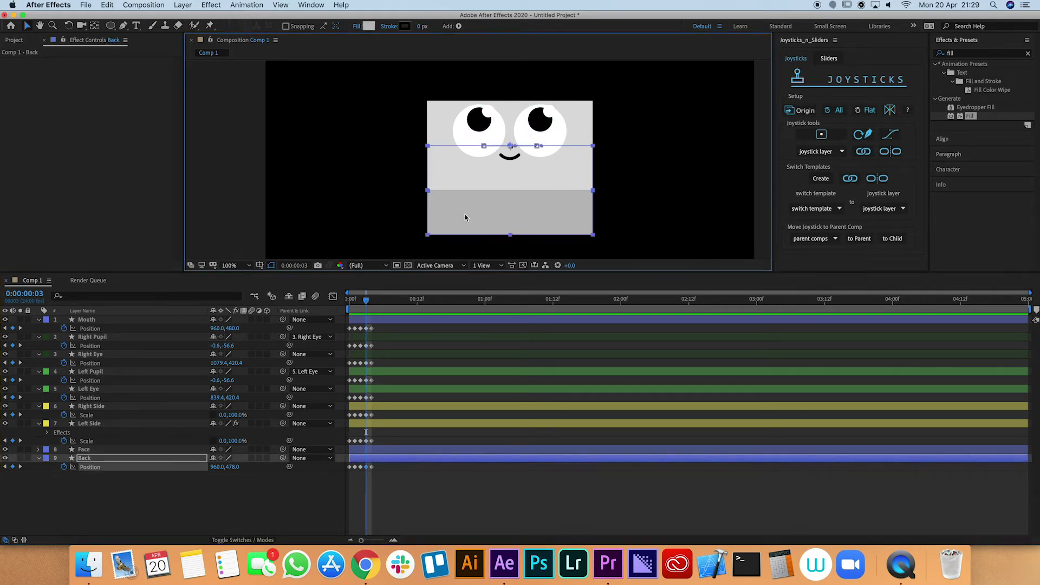
pyautogui.hotkey('shift', 'Down')
pyautogui.hotkey('shift', 'Down')
pyautogui.hotkey('shift', 'Down')
pyautogui.hotkey('shift', 'Down')
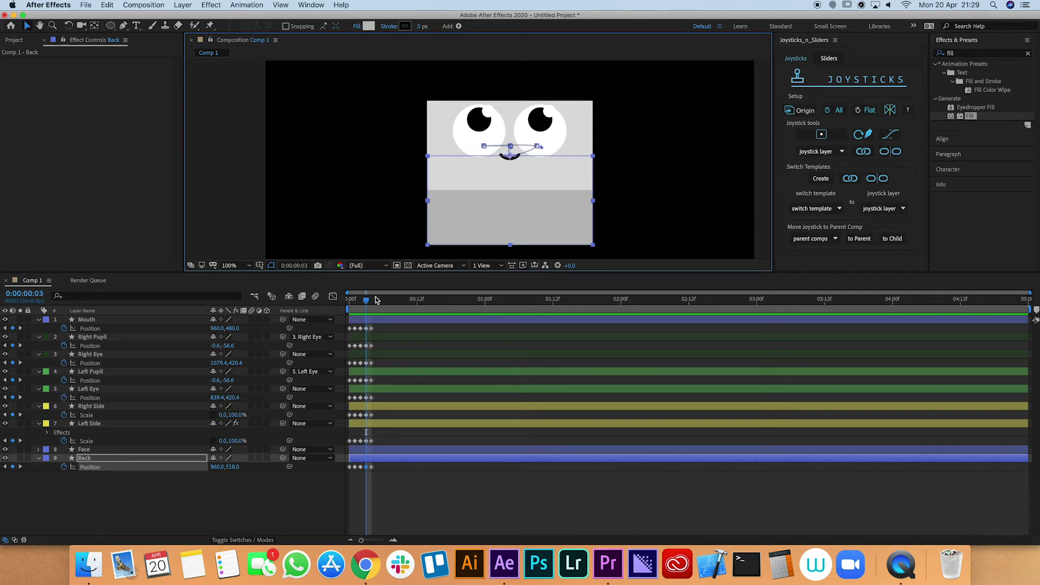
# - At frame 4, shift the Left Eye, Right Eye and Mouth layers down 40 px, placing the eyes at Y 500.4 and Mouth at Y 580
pyautogui.moveTo(368, 301); pyautogui.dragTo(371, 303)
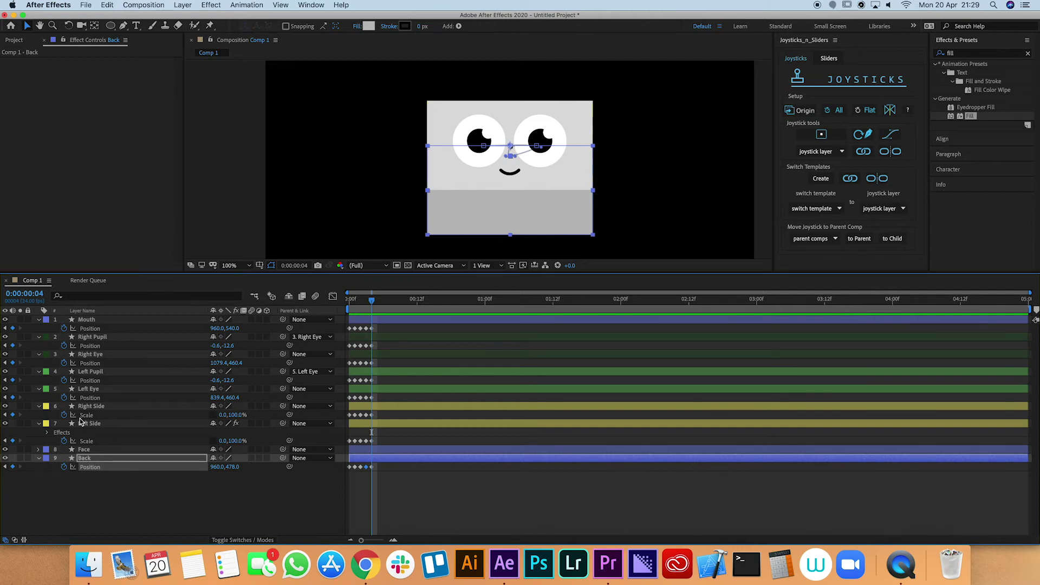
pyautogui.click(367, 397)
pyautogui.keyDown('shift'); pyautogui.click(367, 363); pyautogui.keyUp('shift')
pyautogui.keyDown('shift'); pyautogui.click(366, 328); pyautogui.keyUp('shift')
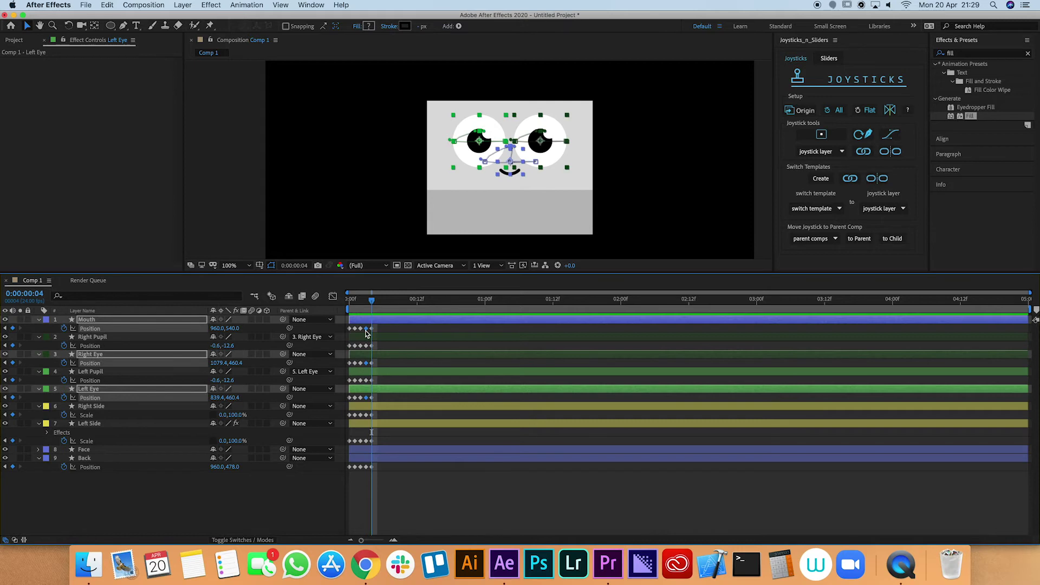
pyautogui.hotkey('shift', 'Down')
pyautogui.hotkey('shift', 'Down')
pyautogui.hotkey('shift', 'Down')
pyautogui.hotkey('shift', 'Down')
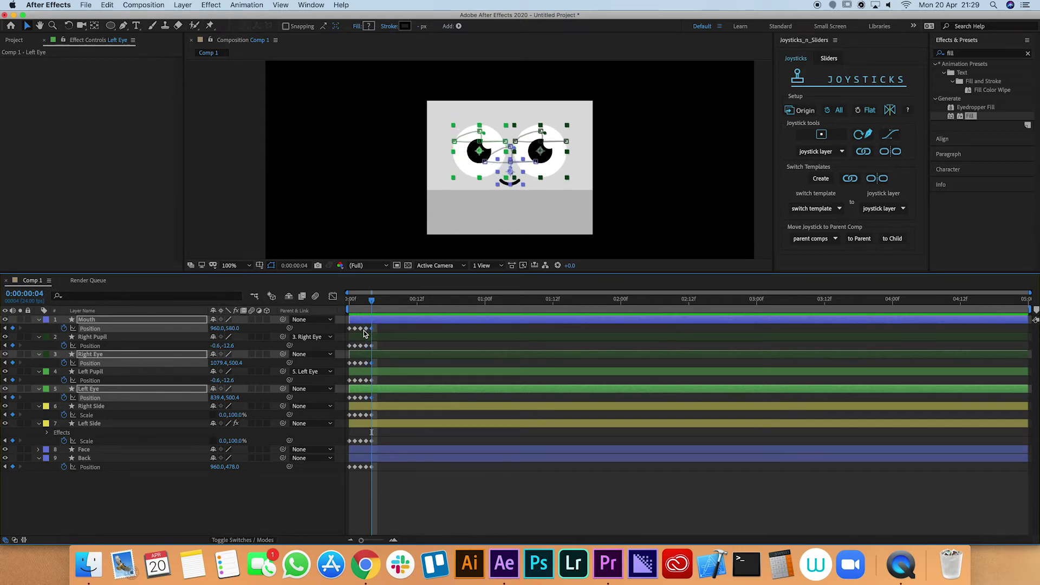
pyautogui.click(381, 353)
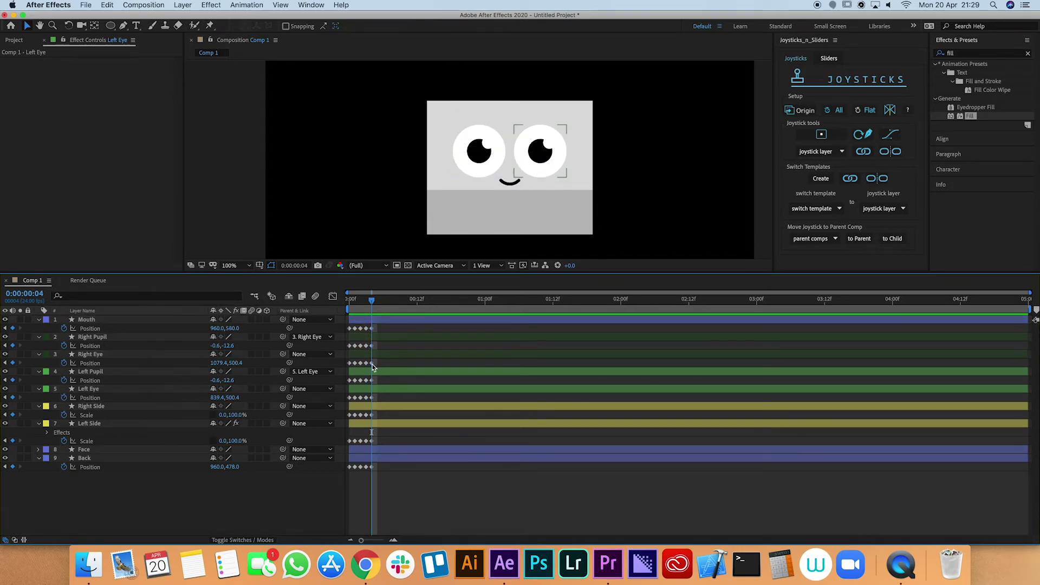
# - At frame 4, nudge the Right Eye and Left Eye layers down 4 px to Y position 504.4
pyautogui.keyDown('shift'); pyautogui.click(372, 399); pyautogui.keyUp('shift')
pyautogui.press('Down')
pyautogui.press('Down')
pyautogui.press('Down')
pyautogui.press('Down')
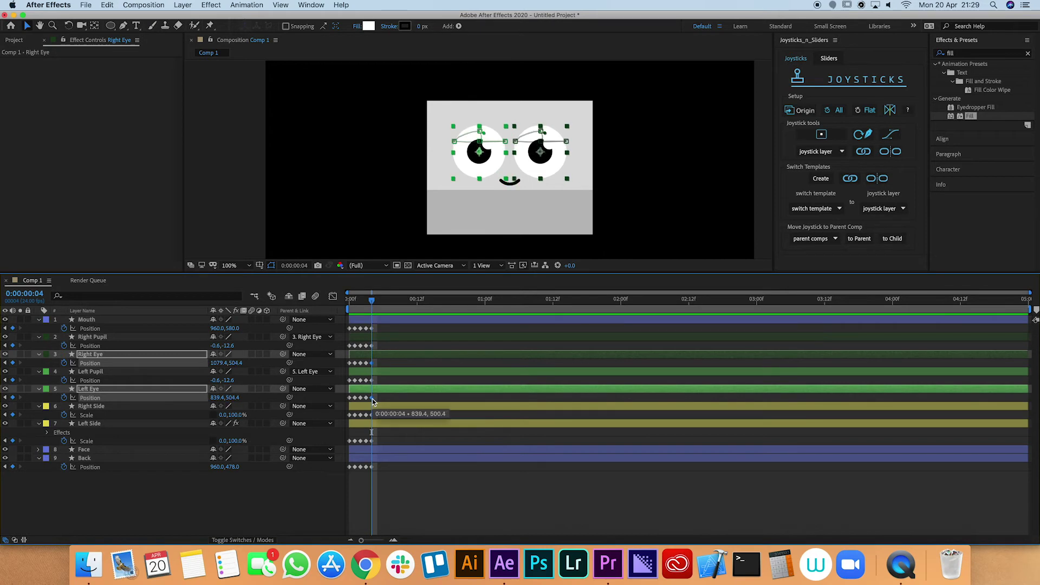
# - At frame 4, move the Left Pupil and Right Pupil layers down 40 px to Y position 27.4
pyautogui.click(375, 380)
pyautogui.keyDown('shift'); pyautogui.click(378, 346); pyautogui.keyUp('shift')
pyautogui.hotkey('shift', 'Down')
pyautogui.hotkey('shift', 'Down')
pyautogui.hotkey('shift', 'Down')
pyautogui.hotkey('shift', 'Down')
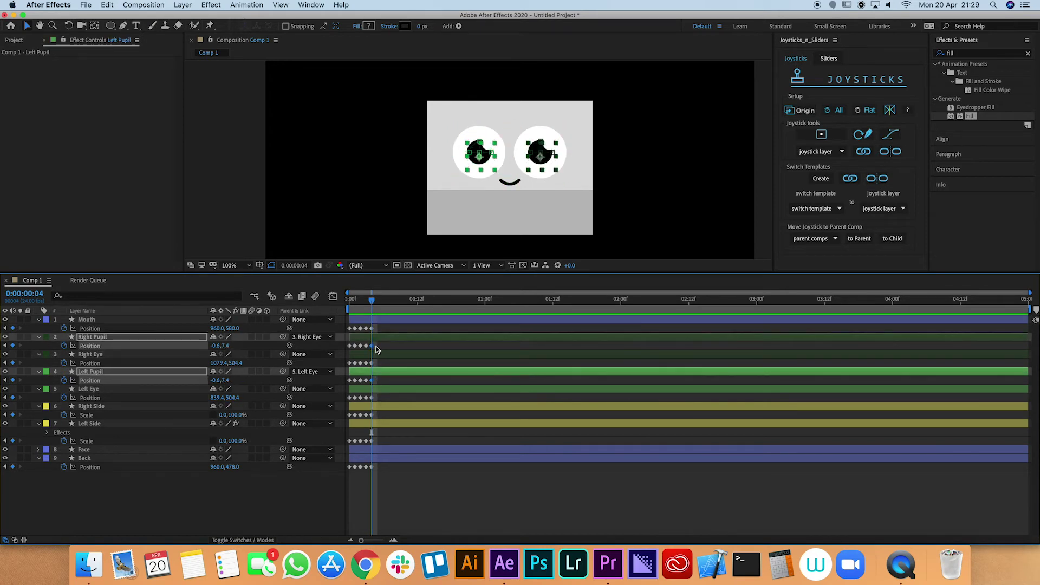
# - At frame 4, move the Back layer up 40 px to Y position 438 and clear the selection
pyautogui.click(374, 468)
pyautogui.hotkey('shift', 'Up')
pyautogui.hotkey('shift', 'Up')
pyautogui.hotkey('shift', 'Up')
pyautogui.hotkey('shift', 'Up')
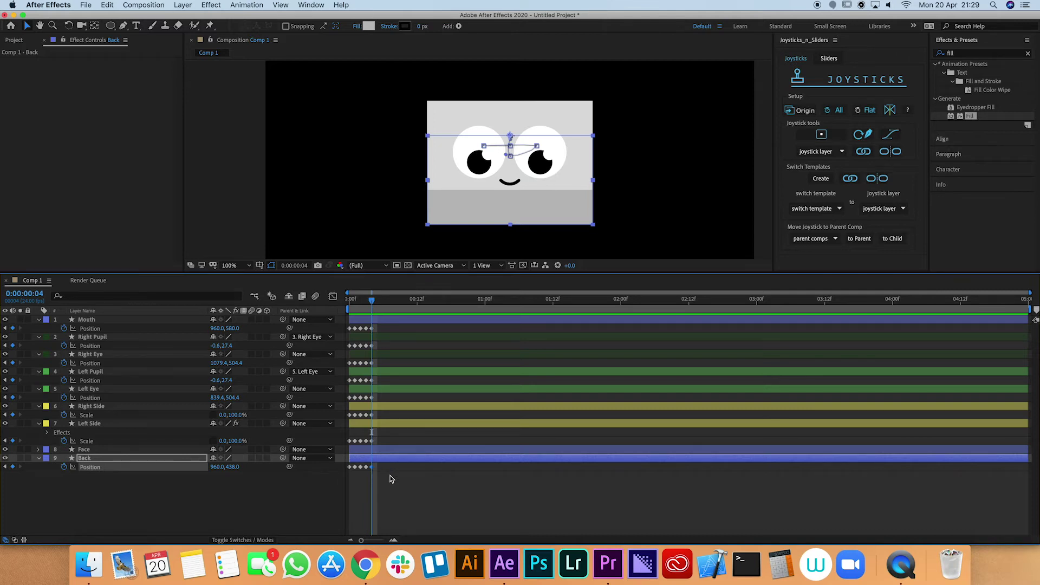
pyautogui.click(392, 480)
pyautogui.click(384, 331)
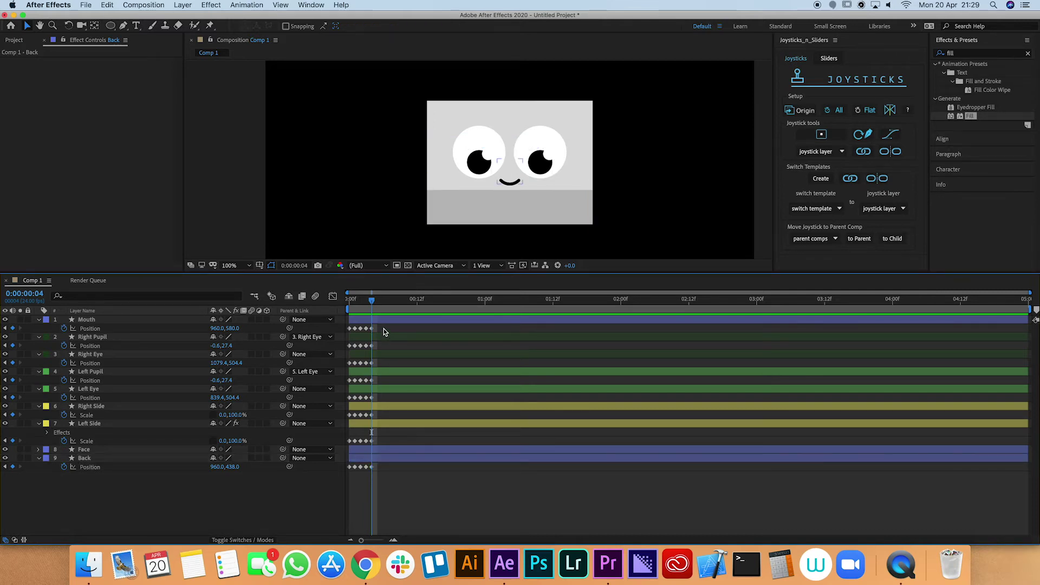
pyautogui.click(420, 463)
pyautogui.click(385, 368)
# - Select all keyframes of the posed layers and create a joystick controller from them named Face Ctrl
pyautogui.moveTo(381, 327); pyautogui.dragTo(348, 482)
pyautogui.click(346, 308)
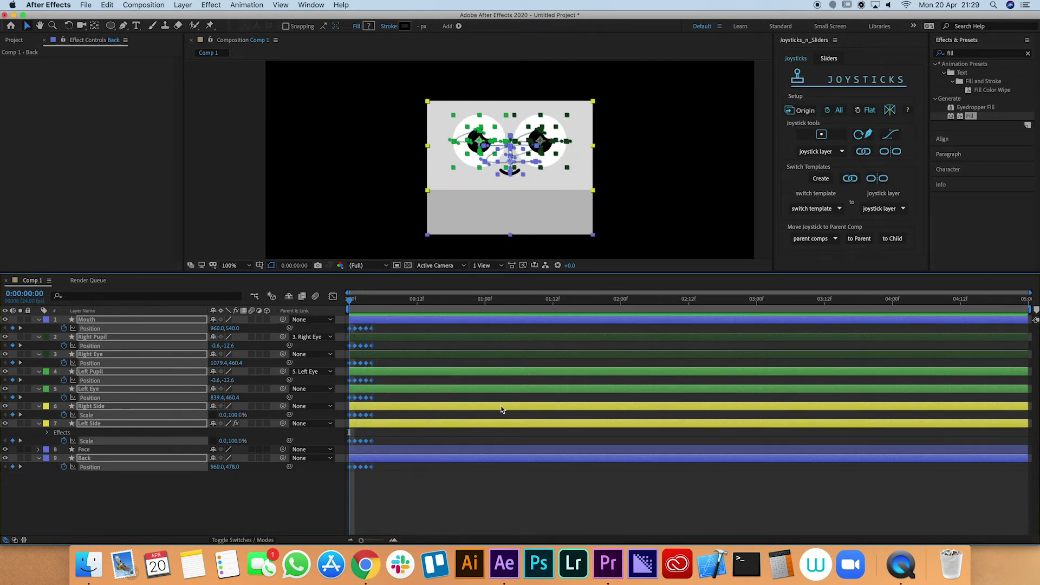
pyautogui.click(462, 441)
pyautogui.moveTo(355, 299); pyautogui.dragTo(343, 474)
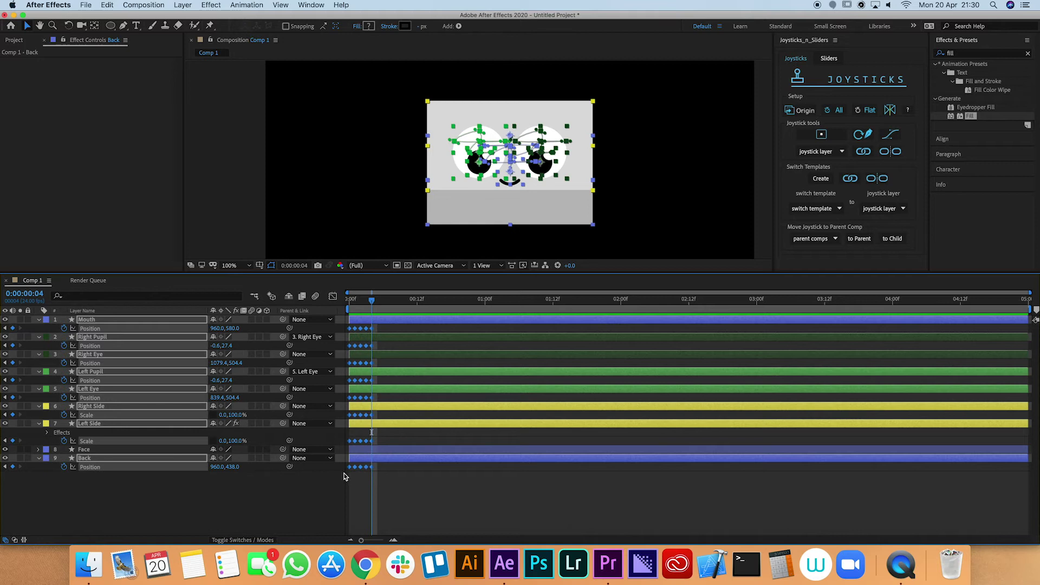
pyautogui.click(817, 136)
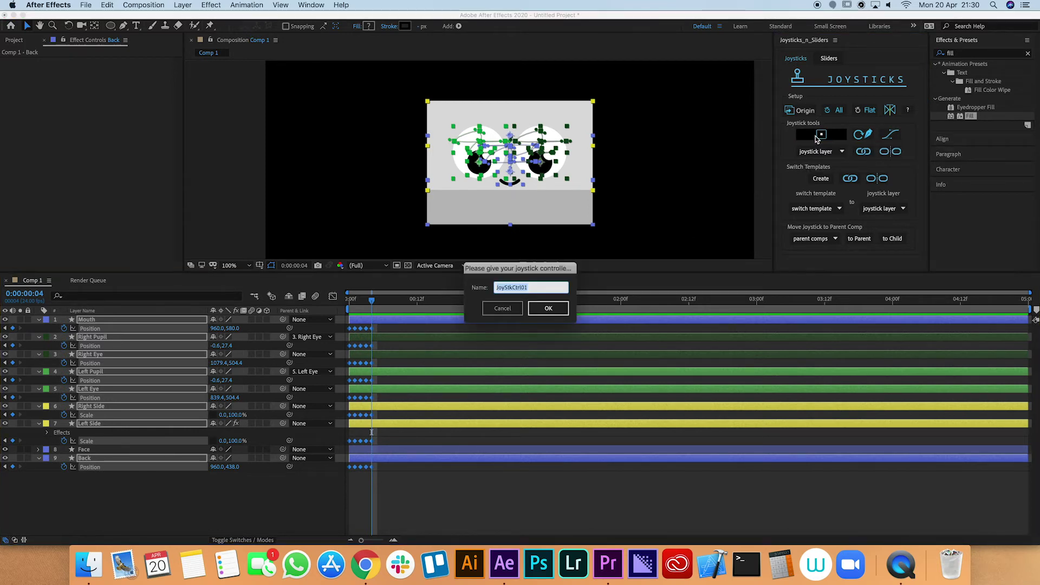
pyautogui.write('Face Ctrl')
pyautogui.press('Return')
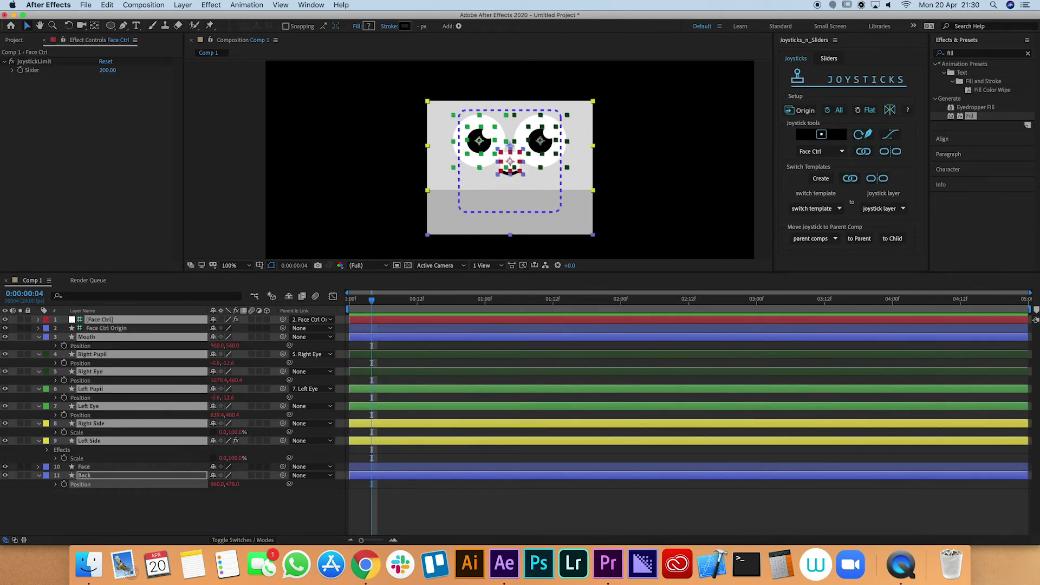
# - Collapse the layers' properties and move the Face Ctrl Origin box onto the empty area left of the character
pyautogui.click(39, 337)
pyautogui.hotkey('ctrl', '`')
pyautogui.click(106, 328)
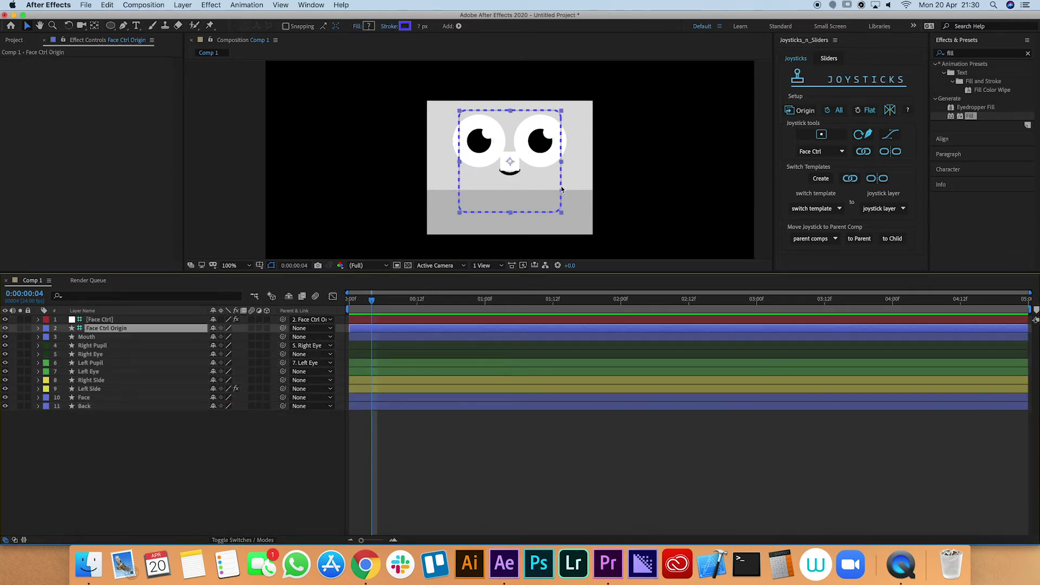
pyautogui.moveTo(561, 189); pyautogui.dragTo(400, 189)
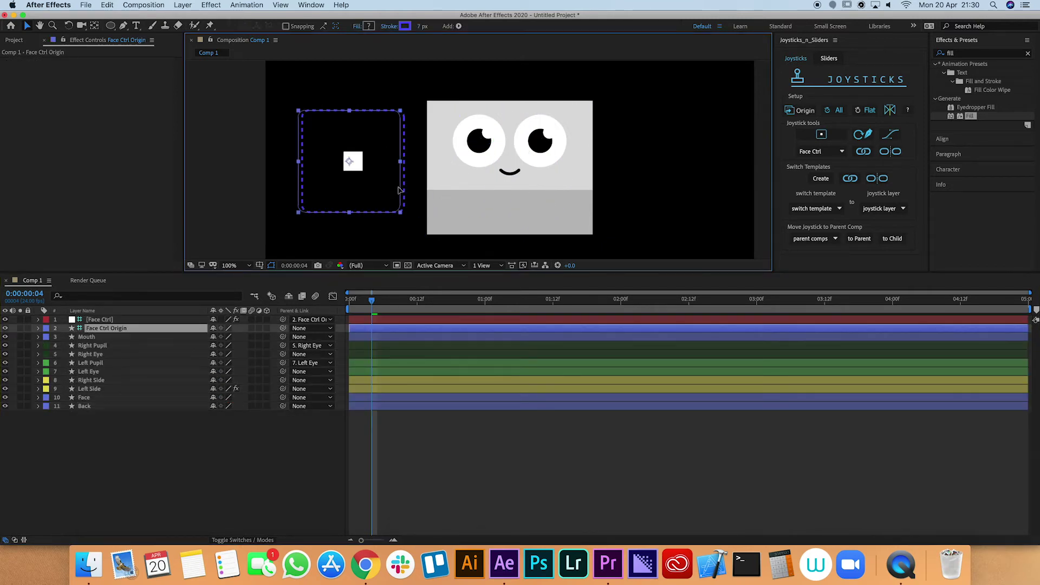
# - Move the Face Ctrl handle around inside its box to test how the head turns
pyautogui.click(366, 319)
pyautogui.moveTo(348, 161)
pyautogui.mouseDown()
pyautogui.moveTo(379, 161)
pyautogui.moveTo(368, 158)
pyautogui.moveTo(386, 128)
pyautogui.moveTo(332, 127)
pyautogui.moveTo(302, 202)
pyautogui.moveTo(383, 197)
pyautogui.moveTo(386, 146)
pyautogui.moveTo(312, 135)
pyautogui.moveTo(305, 176)
pyautogui.moveTo(390, 188)
pyautogui.moveTo(394, 125)
pyautogui.moveTo(373, 150)
pyautogui.moveTo(392, 150)
pyautogui.moveTo(282, 146)
pyautogui.moveTo(388, 167)
pyautogui.moveTo(349, 166)
pyautogui.mouseUp()
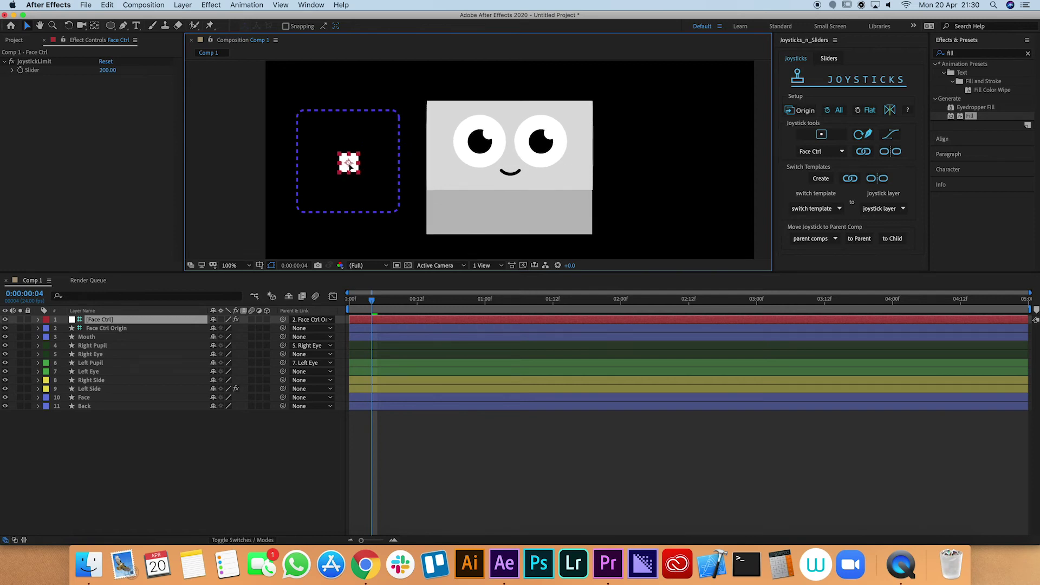
# - Copy the Fill effect from the Left Side layer to the Right Side layer and reselect the Face Ctrl handle
pyautogui.click(99, 381)
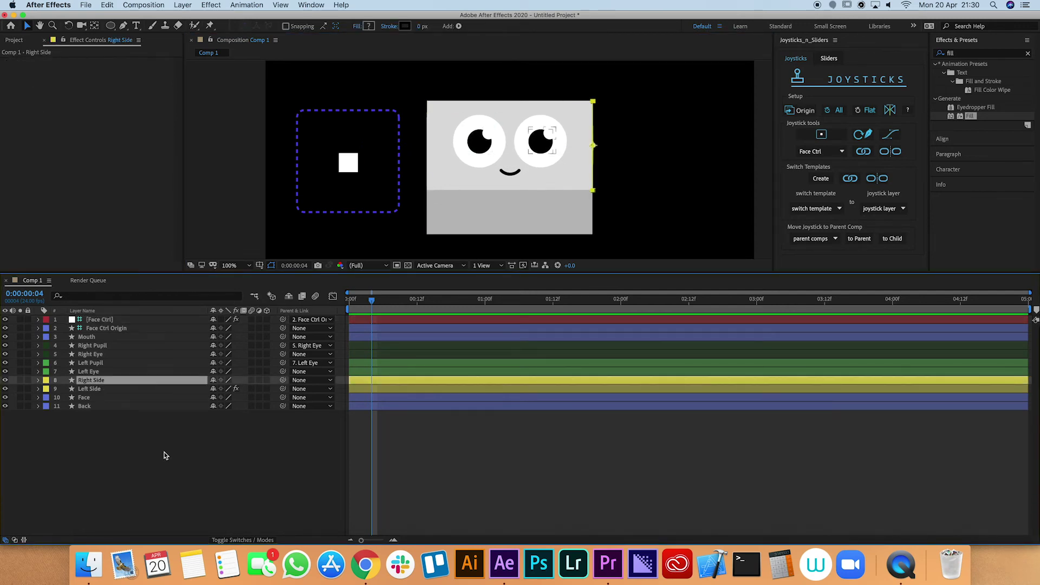
pyautogui.click(92, 390)
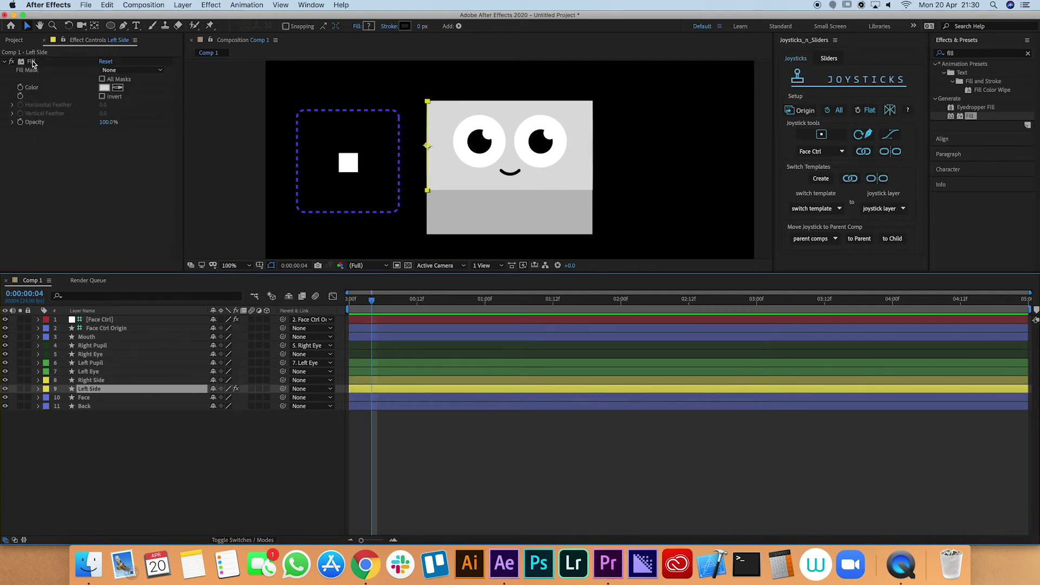
pyautogui.click(33, 63)
pyautogui.press('super+c')
pyautogui.click(91, 380)
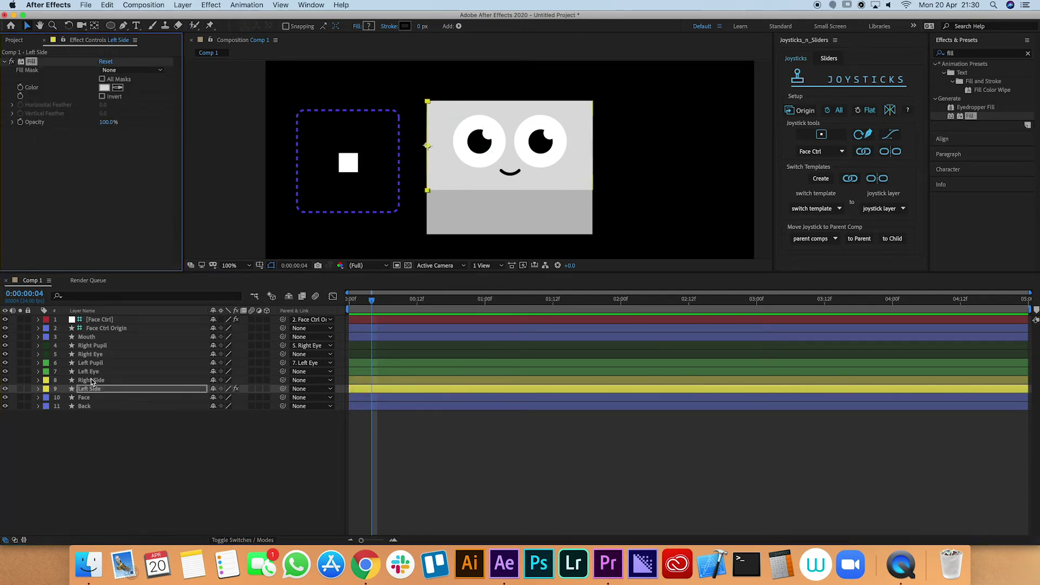
pyautogui.press('super+v')
pyautogui.click(358, 166)
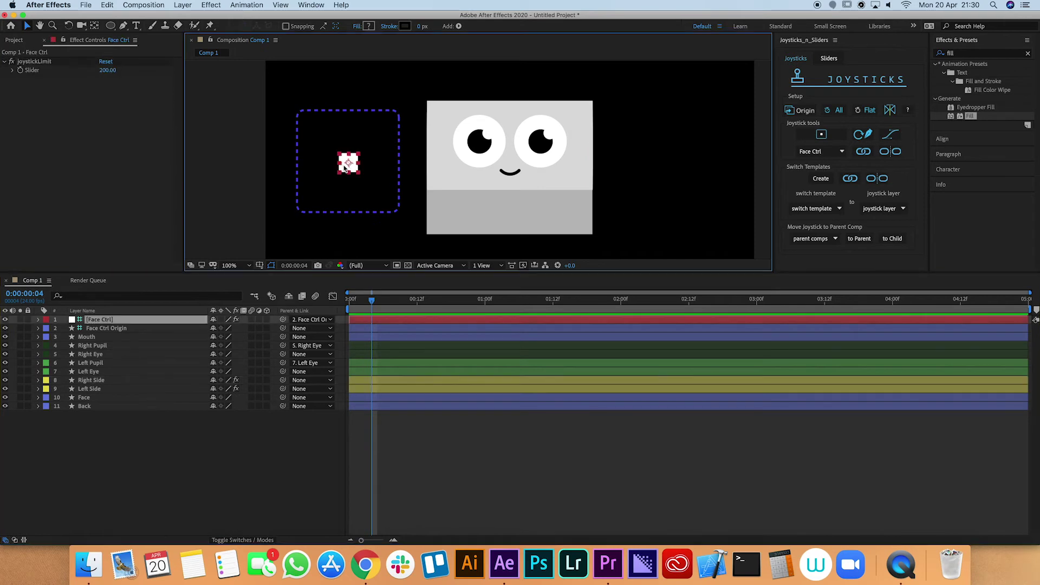
# - Move the Face Ctrl handle inside its box, including toward the left edge, to test how the head turns
pyautogui.moveTo(358, 166)
pyautogui.mouseDown()
pyautogui.moveTo(399, 159)
pyautogui.moveTo(274, 158)
pyautogui.moveTo(348, 163)
pyautogui.mouseUp()
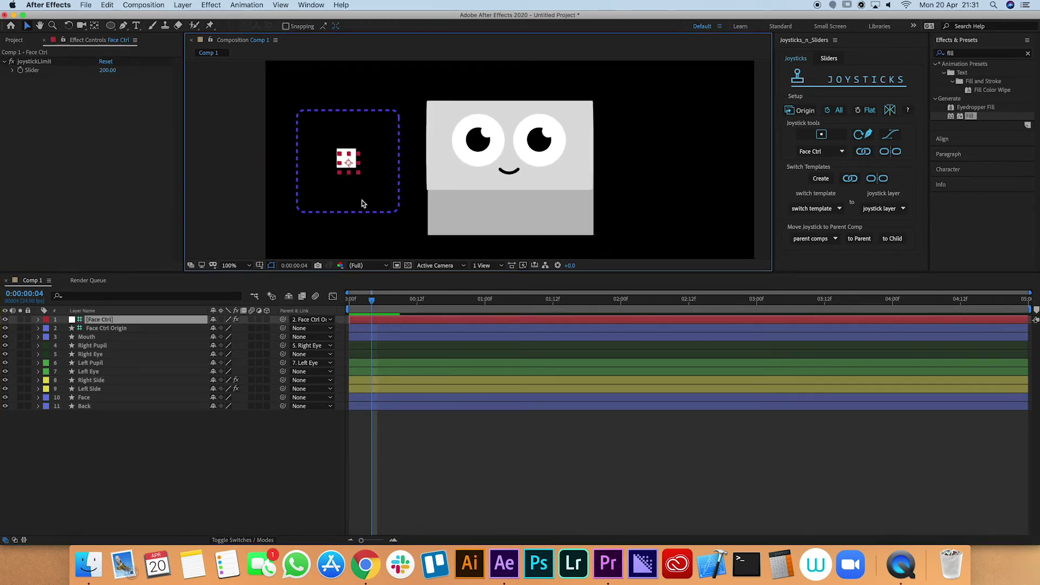
pyautogui.click(99, 382)
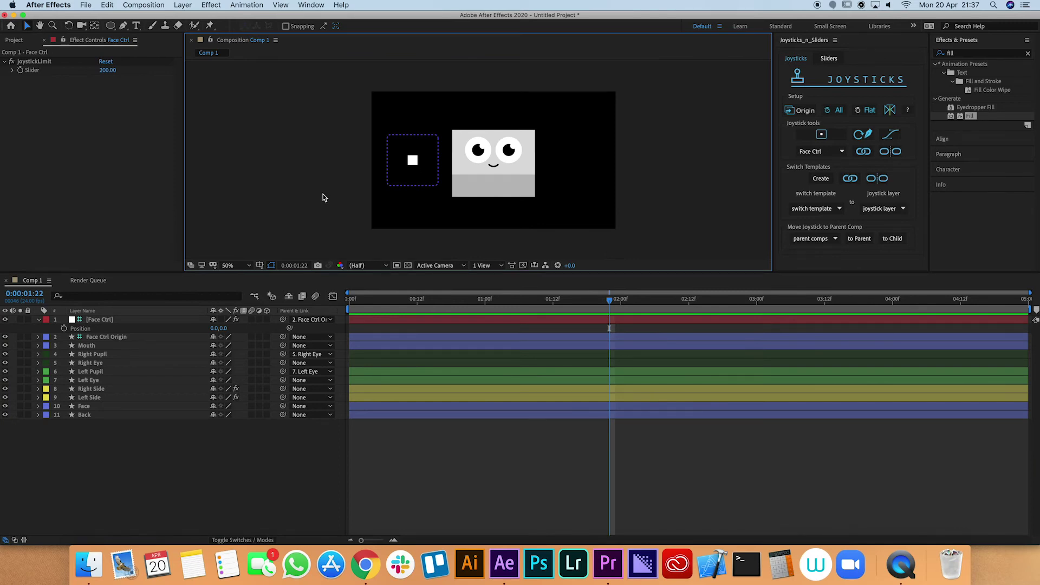
pyautogui.moveTo(412, 159)
pyautogui.mouseDown()
pyautogui.moveTo(428, 161)
pyautogui.moveTo(395, 162)
pyautogui.mouseUp()
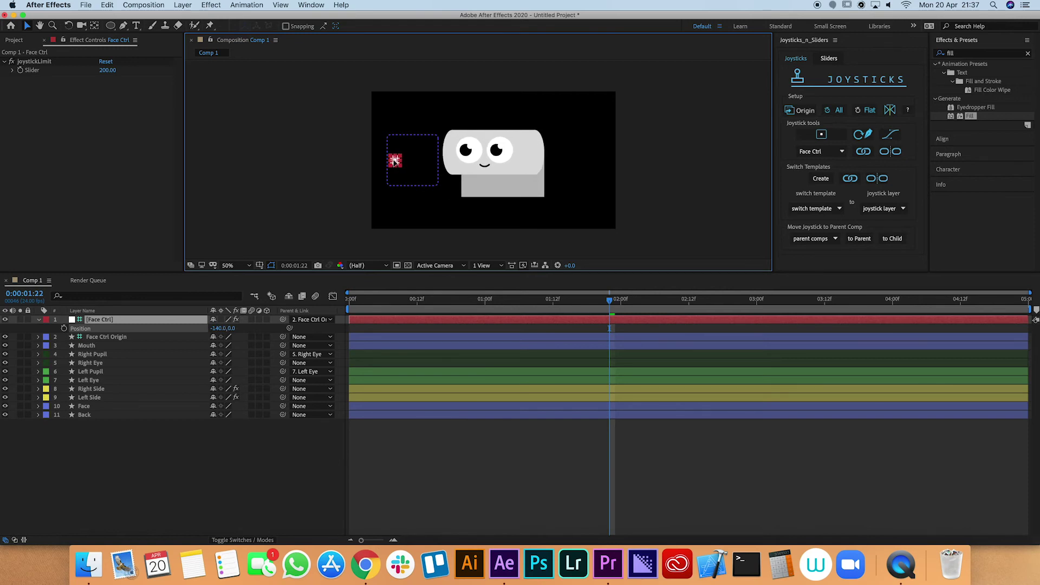
pyautogui.press('Return')
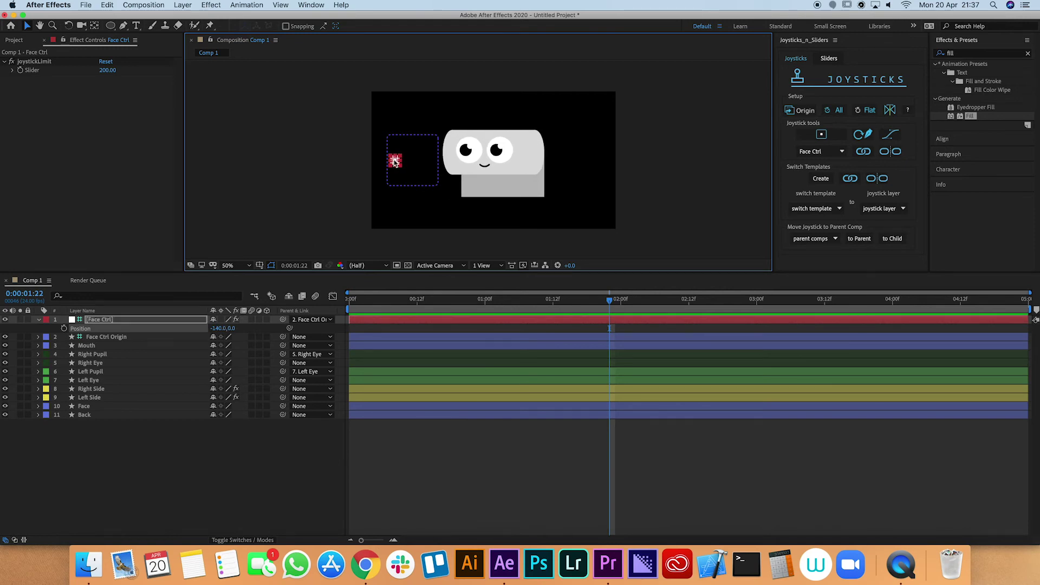
# - Lock every layer except Face Ctrl, Right Side and Left Side, mark the locked layers as shy and hide them from the timeline
pyautogui.moveTo(28, 380); pyautogui.dragTo(27, 336)
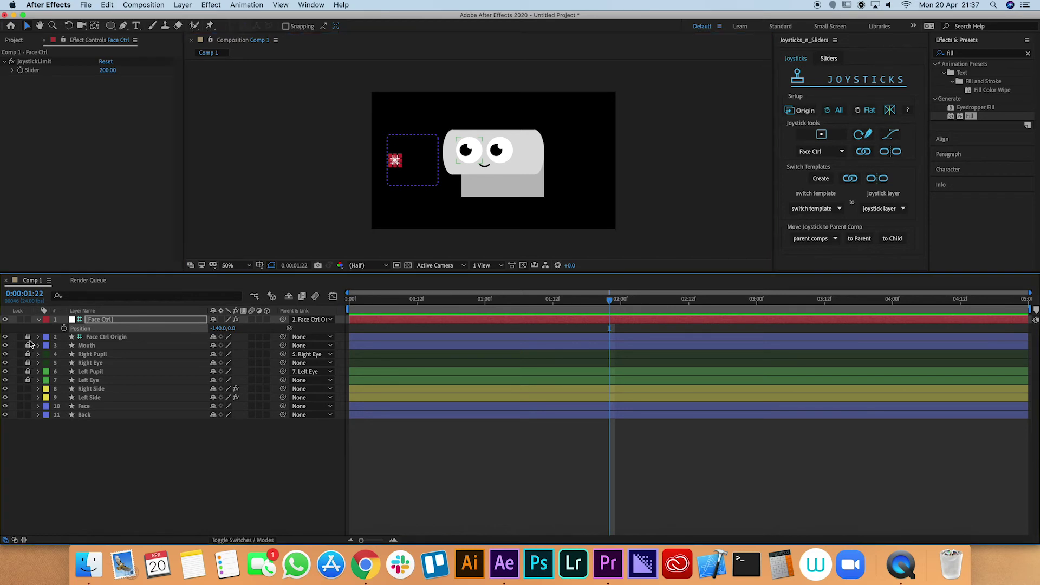
pyautogui.moveTo(28, 406); pyautogui.dragTo(28, 414)
pyautogui.moveTo(213, 337); pyautogui.dragTo(214, 384)
pyautogui.click(289, 299)
pyautogui.click(473, 425)
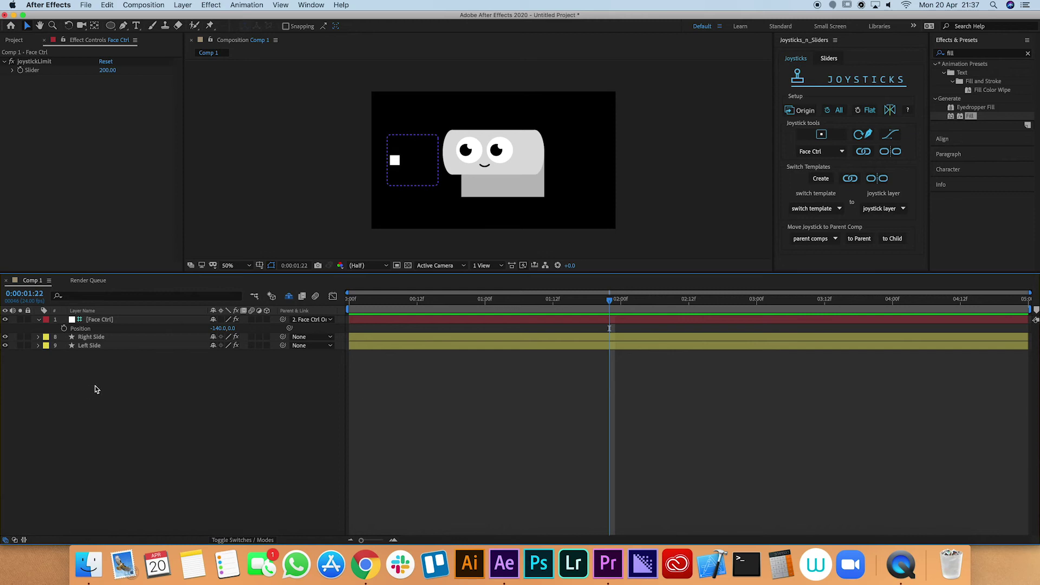
# - Set the Face Ctrl layer's X position to 0
pyautogui.click(109, 321)
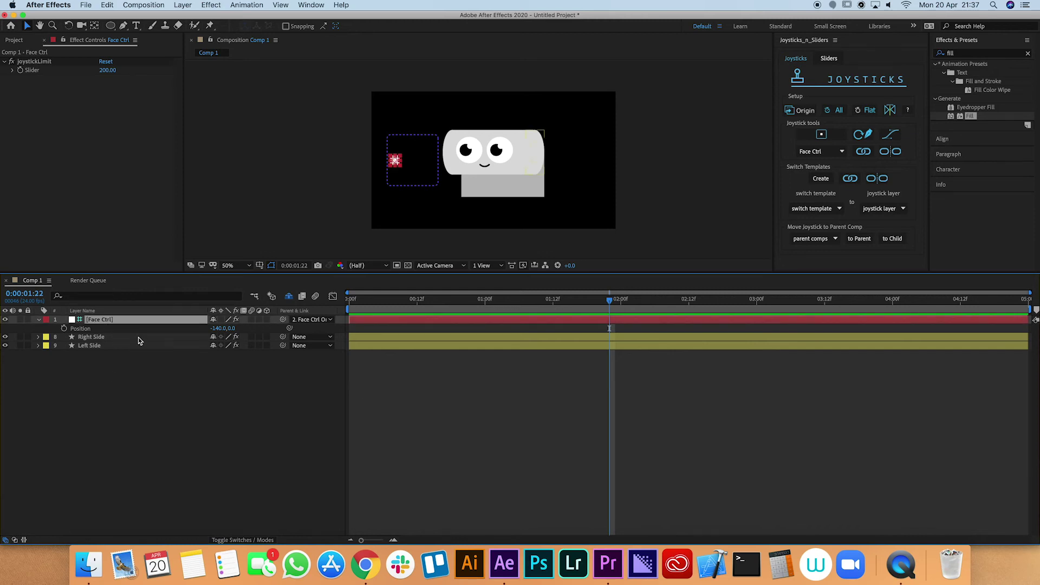
pyautogui.click(217, 328)
pyautogui.write('0')
pyautogui.press('Return')
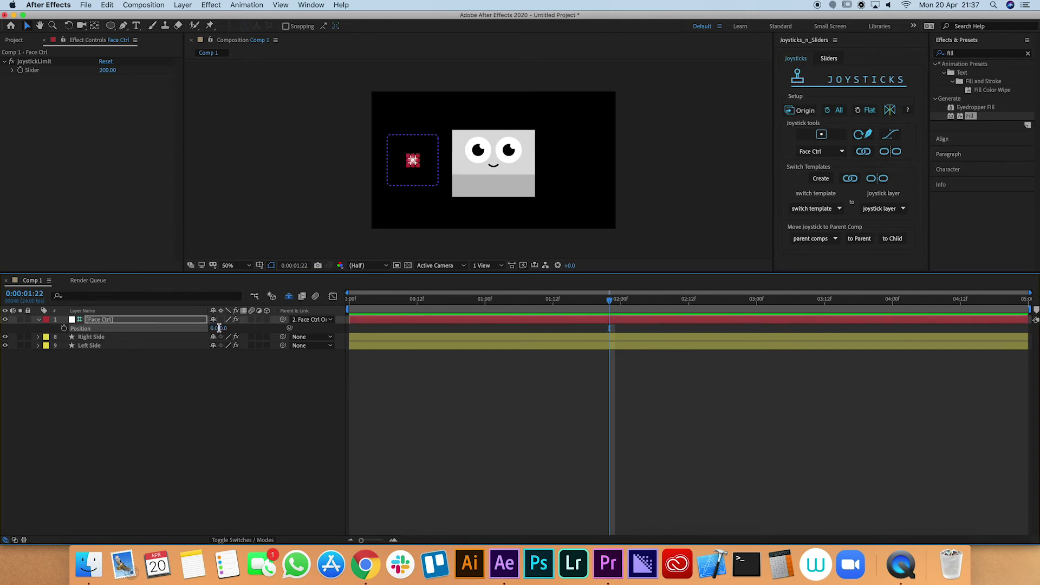
# - Expose the Right Side Fill's compositing options, turn the head with the Face Ctrl handle and set Effect Opacity to 0%
pyautogui.click(39, 337)
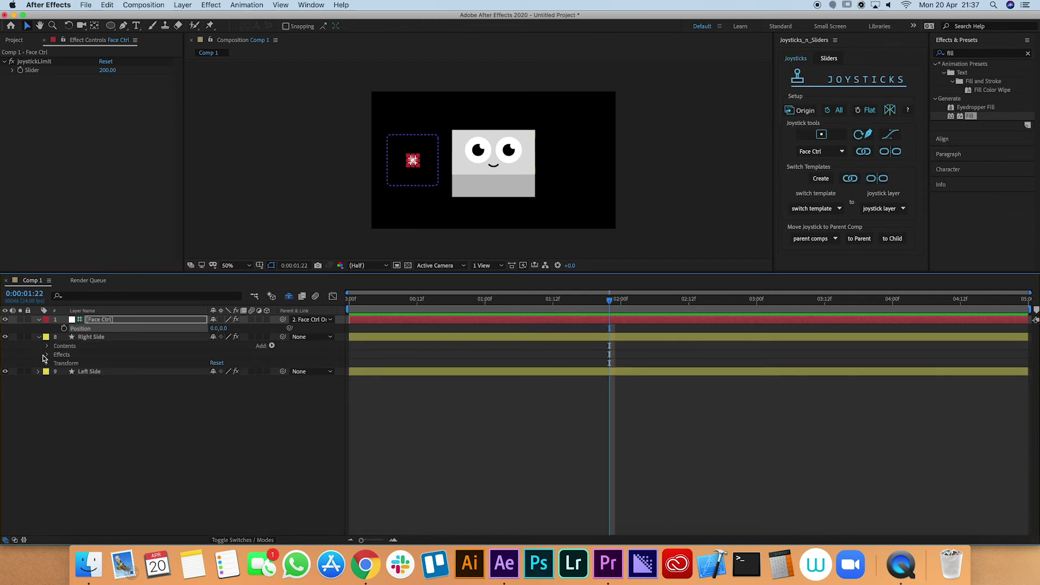
pyautogui.click(47, 355)
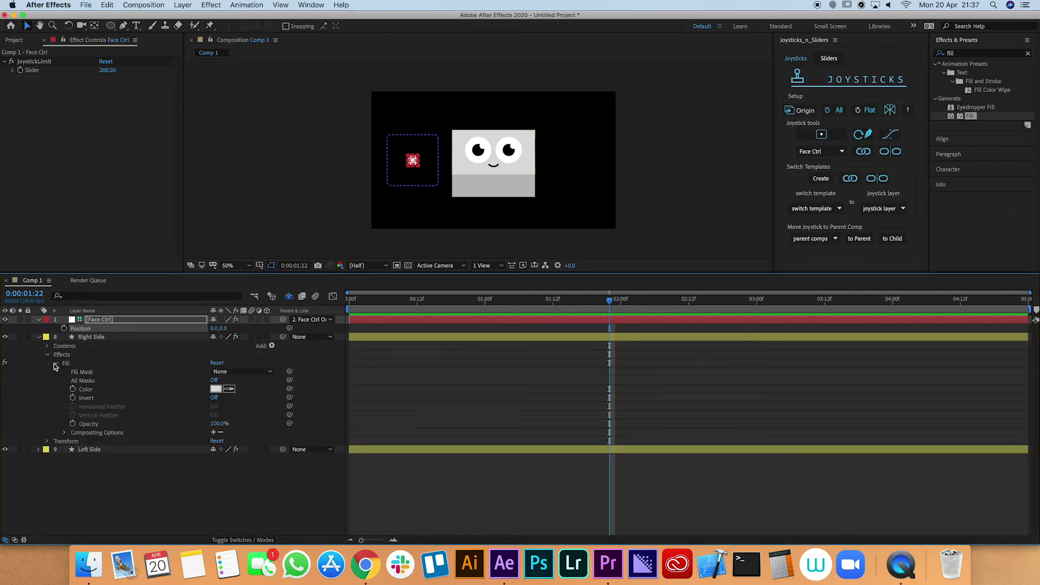
pyautogui.click(56, 363)
pyautogui.click(64, 433)
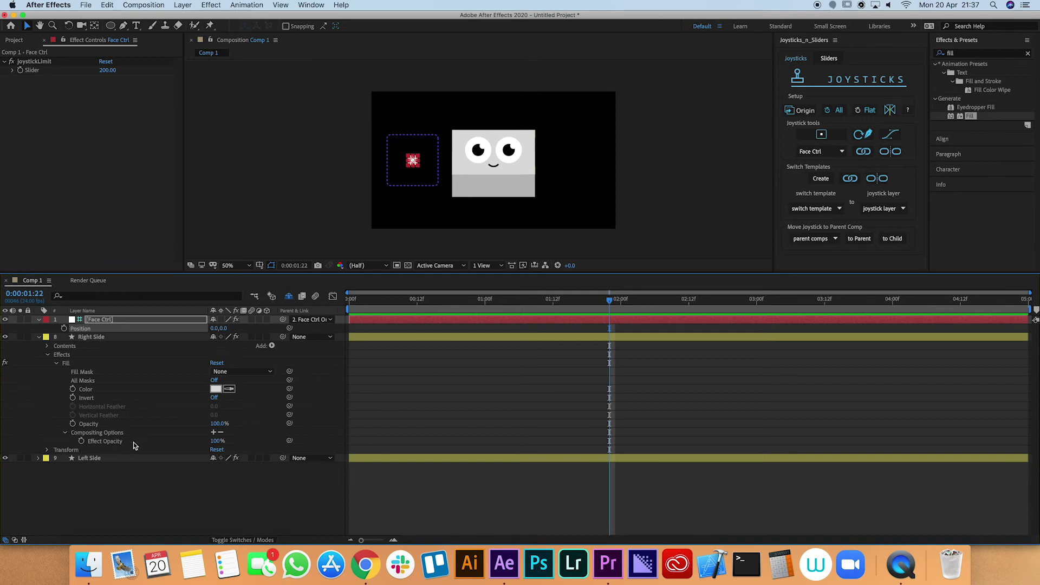
pyautogui.moveTo(413, 160); pyautogui.dragTo(389, 160)
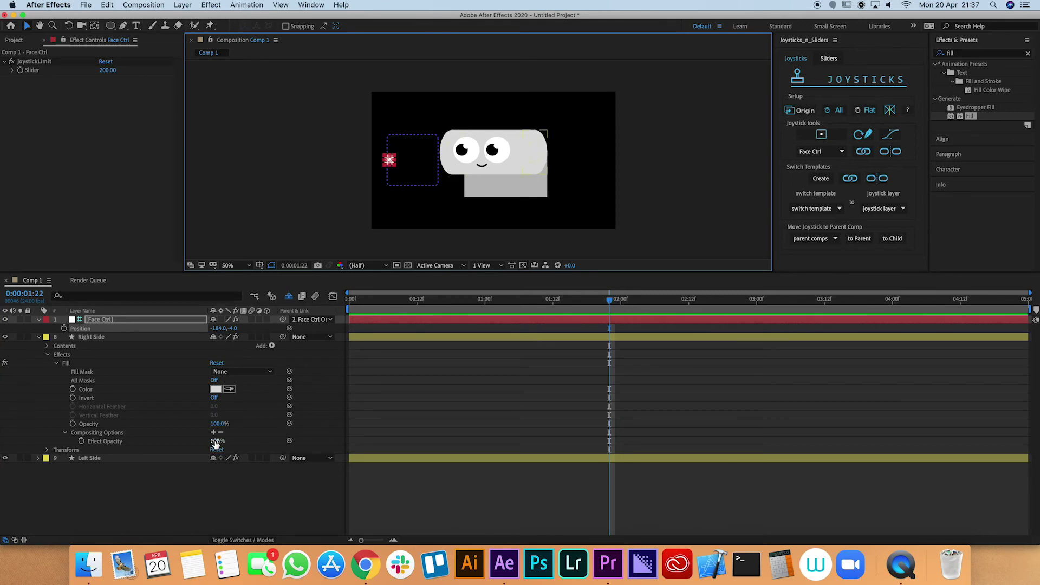
pyautogui.moveTo(217, 441); pyautogui.dragTo(178, 441)
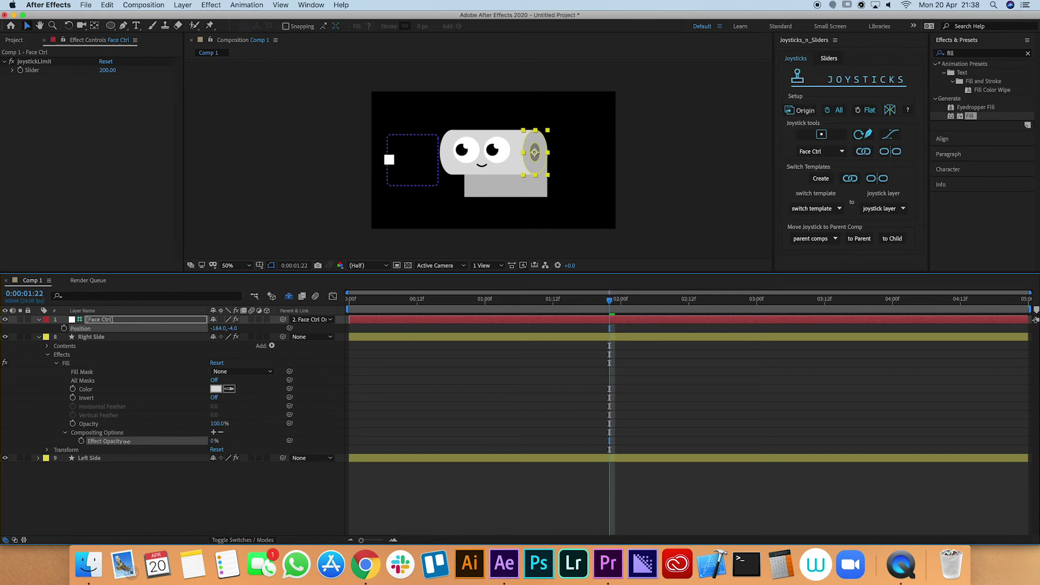
# - Start an expression on the Right Side Fill's Effect Opacity with the condition if (thisComp.layer("Face Ctrl").transform.position[0] > 0)
pyautogui.click(82, 441)
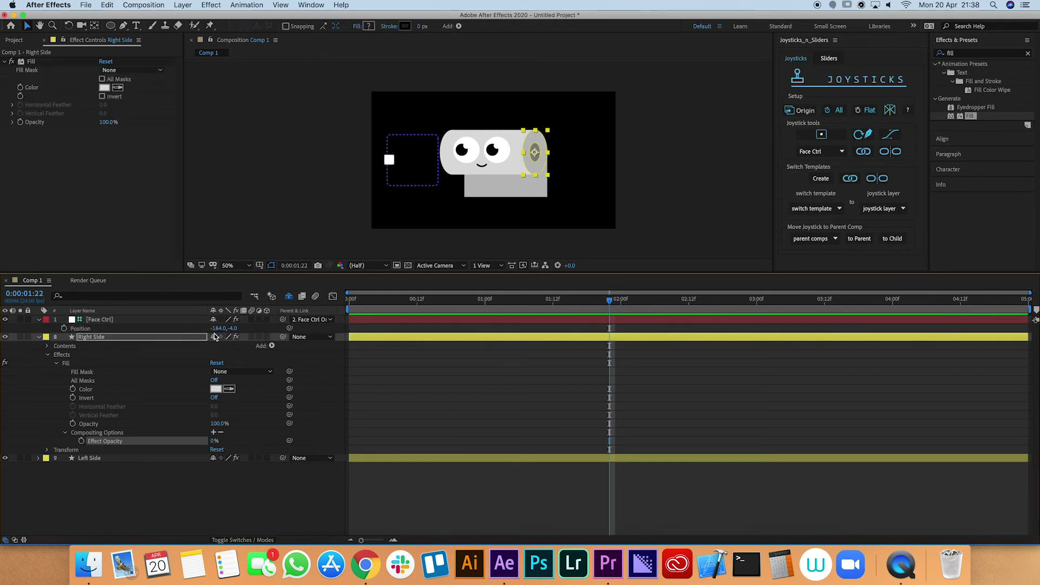
pyautogui.keyDown('alt'); pyautogui.click(82, 442); pyautogui.keyUp('alt')
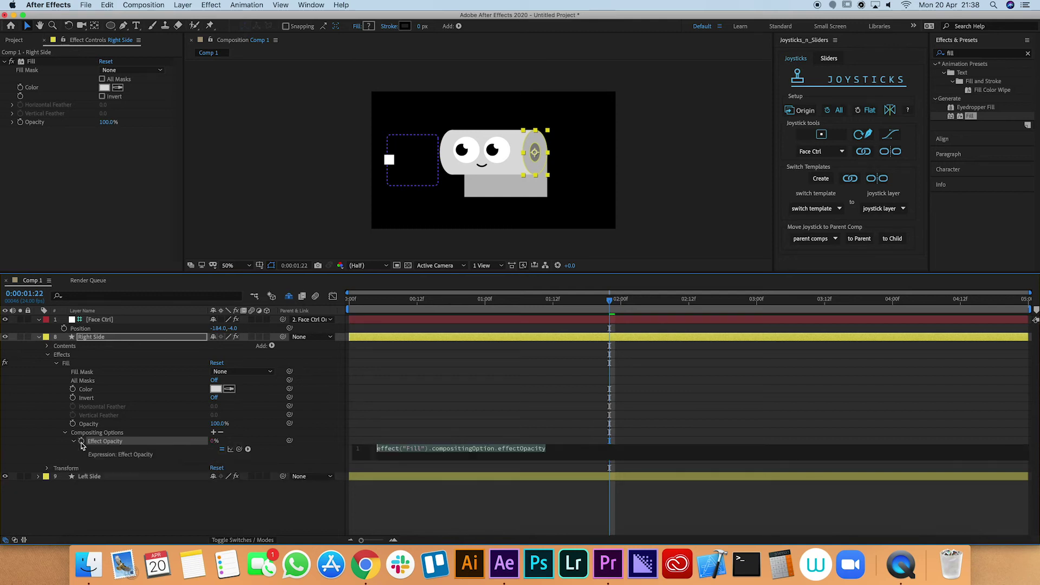
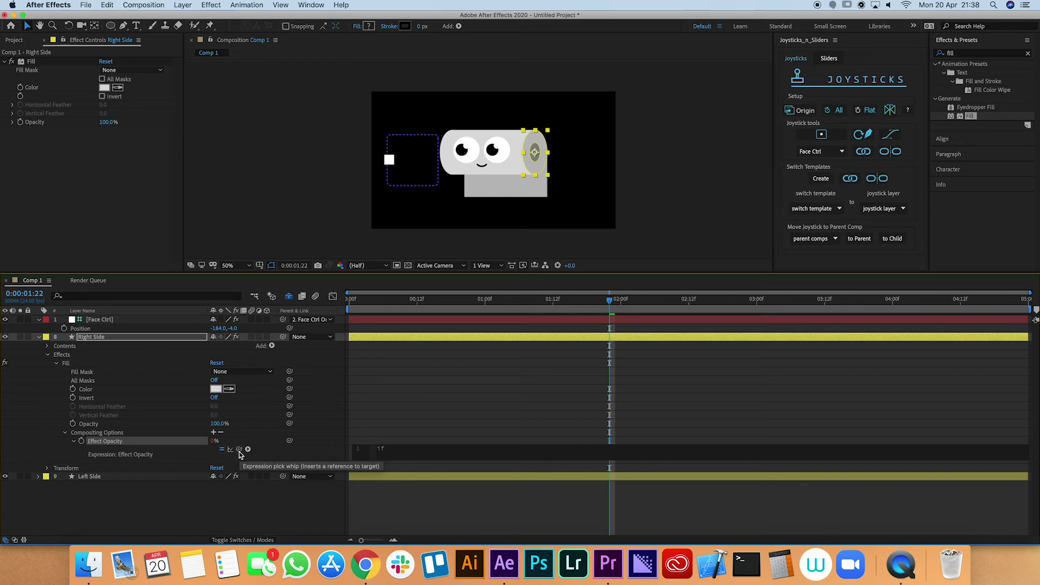
pyautogui.moveTo(238, 453); pyautogui.dragTo(82, 330)
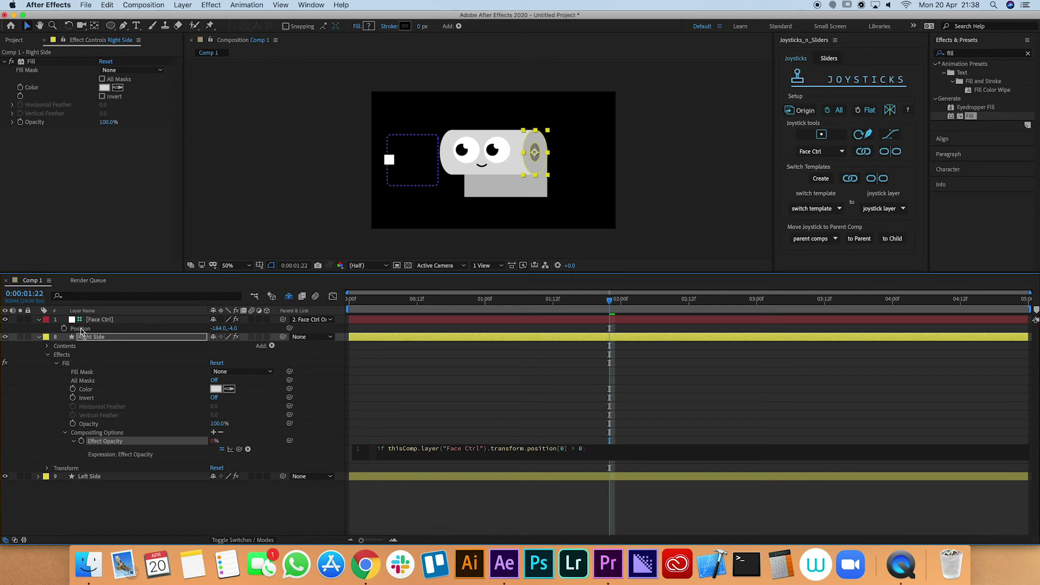
pyautogui.click(391, 452)
pyautogui.write('(')
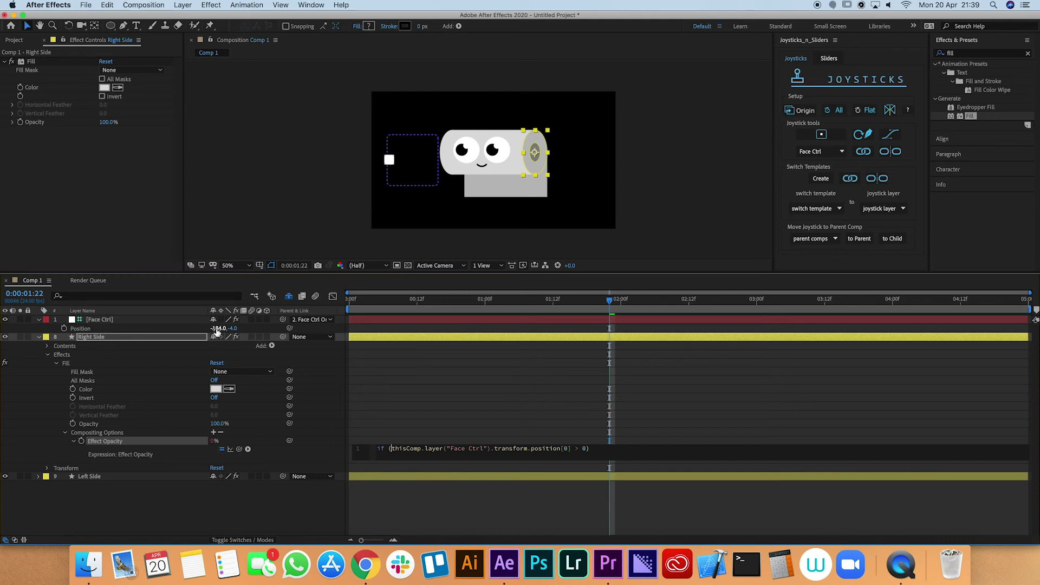
# - Check how Face Ctrl's X position changes and complete the Right Side expression with 100, else 0
pyautogui.moveTo(217, 332)
pyautogui.mouseDown()
pyautogui.moveTo(367, 328)
pyautogui.moveTo(226, 328)
pyautogui.mouseUp()
pyautogui.click(596, 450)
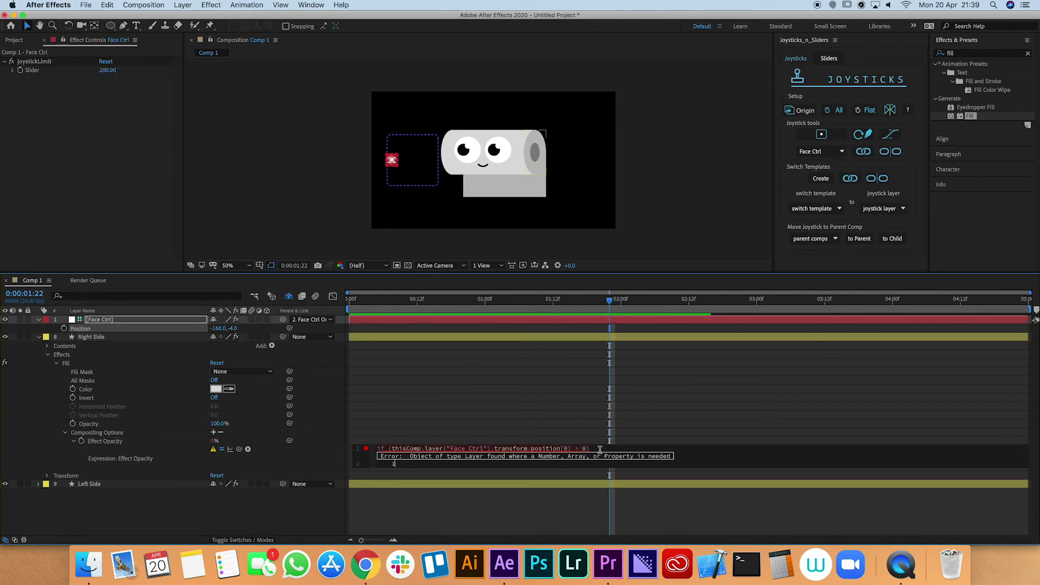
pyautogui.press('Return')
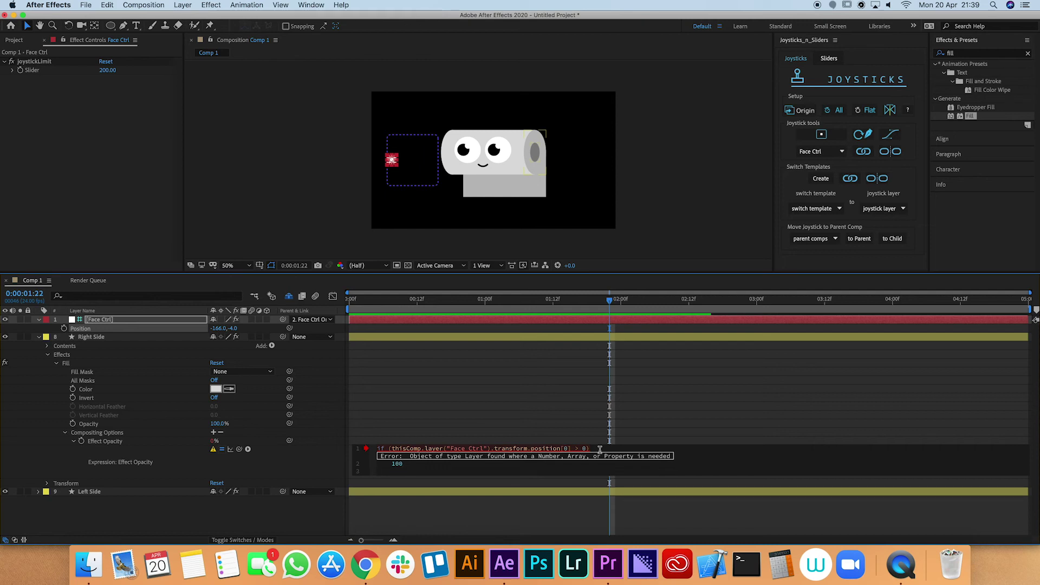
pyautogui.write('else')
pyautogui.press('Return')
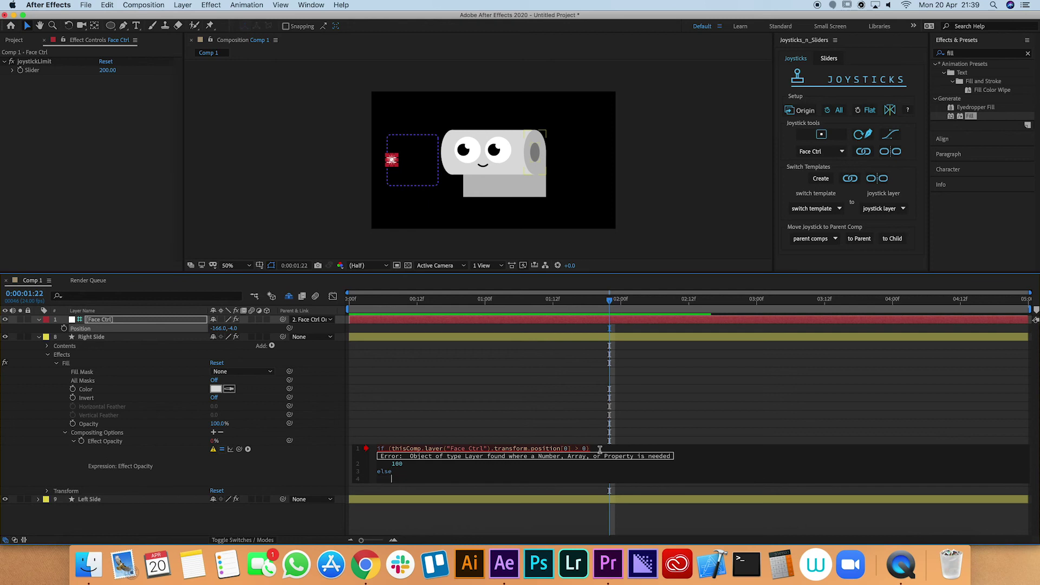
pyautogui.click(550, 432)
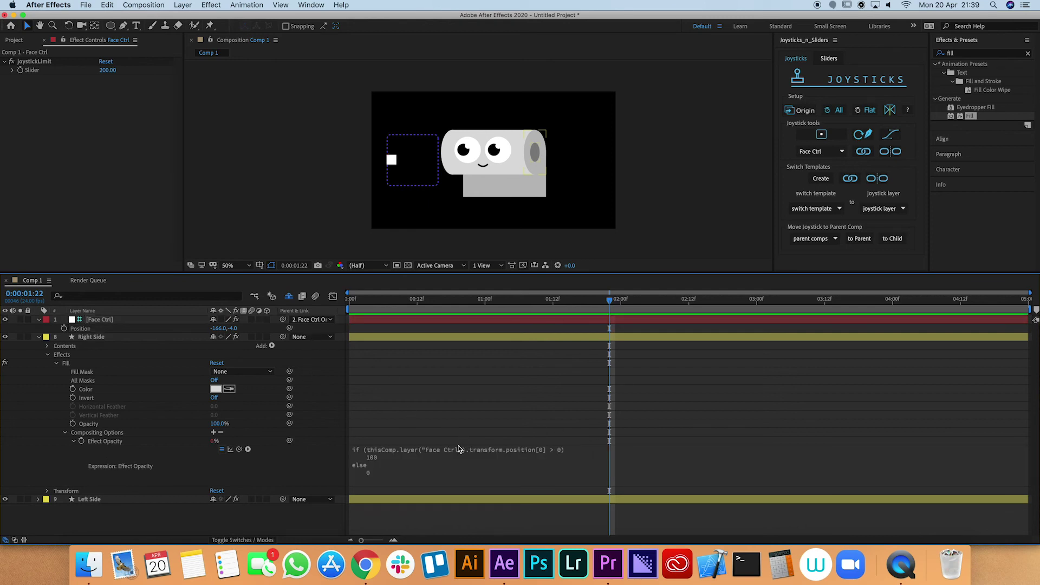
# - Vary Face Ctrl's X position to test the Right Side expression and set it back to 0
pyautogui.moveTo(217, 328); pyautogui.dragTo(292, 329)
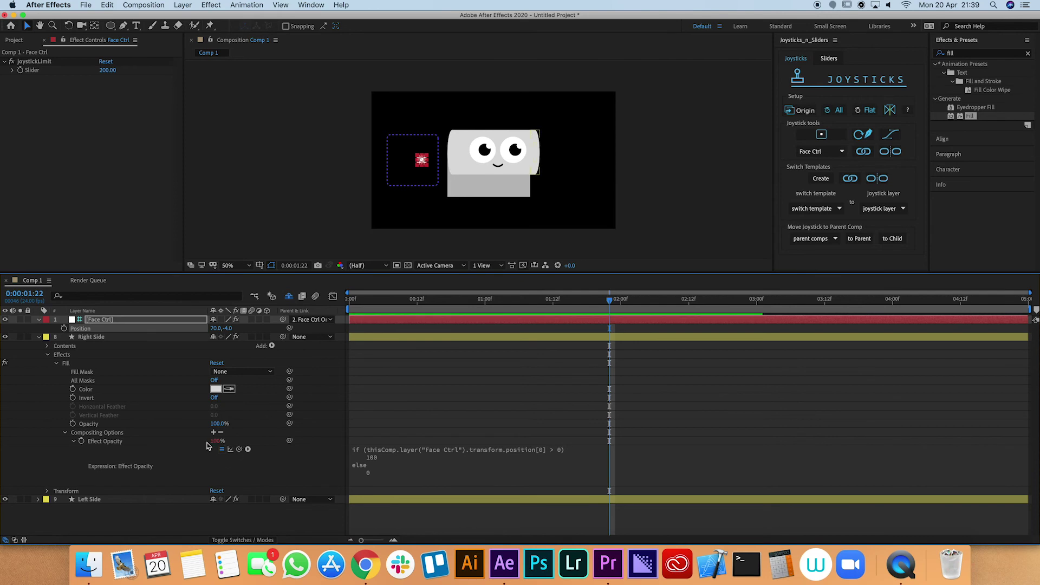
pyautogui.click(215, 328)
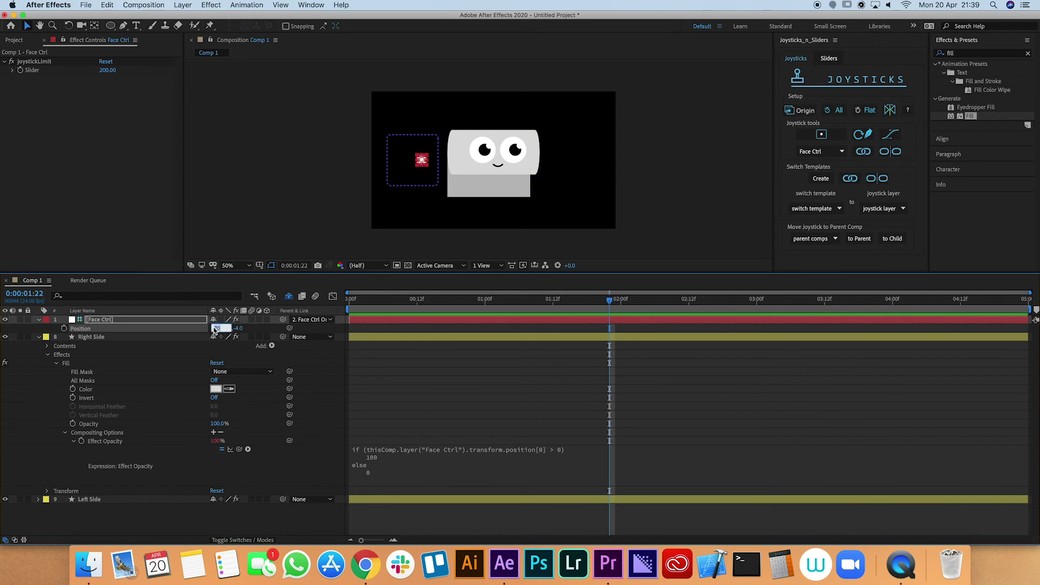
pyautogui.write('0')
pyautogui.press('Return')
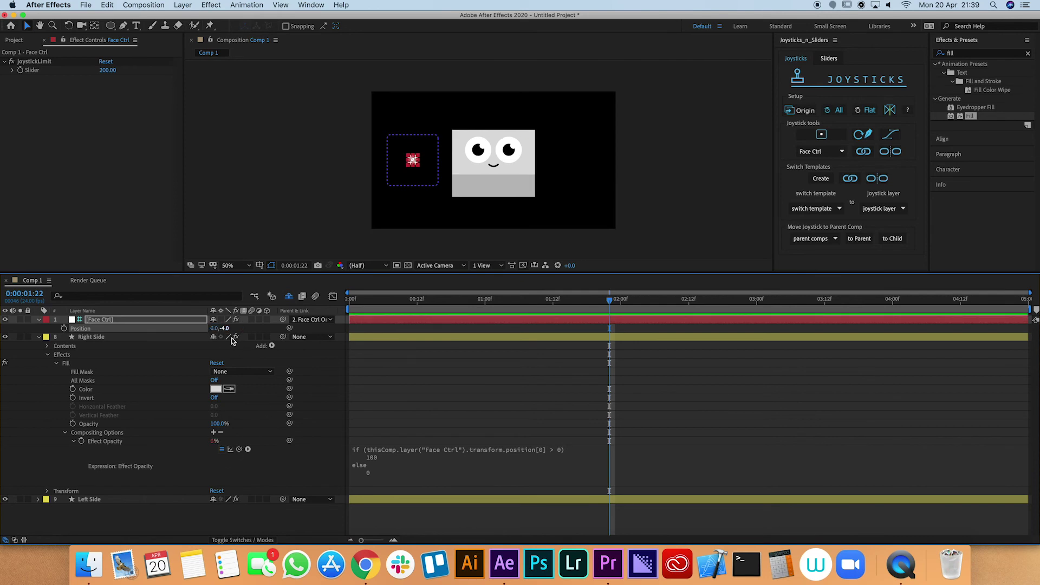
# - Copy the Right Side Effect Opacity expression and expose the Effect Opacity in the Left Side Fill's compositing options
pyautogui.click(381, 447)
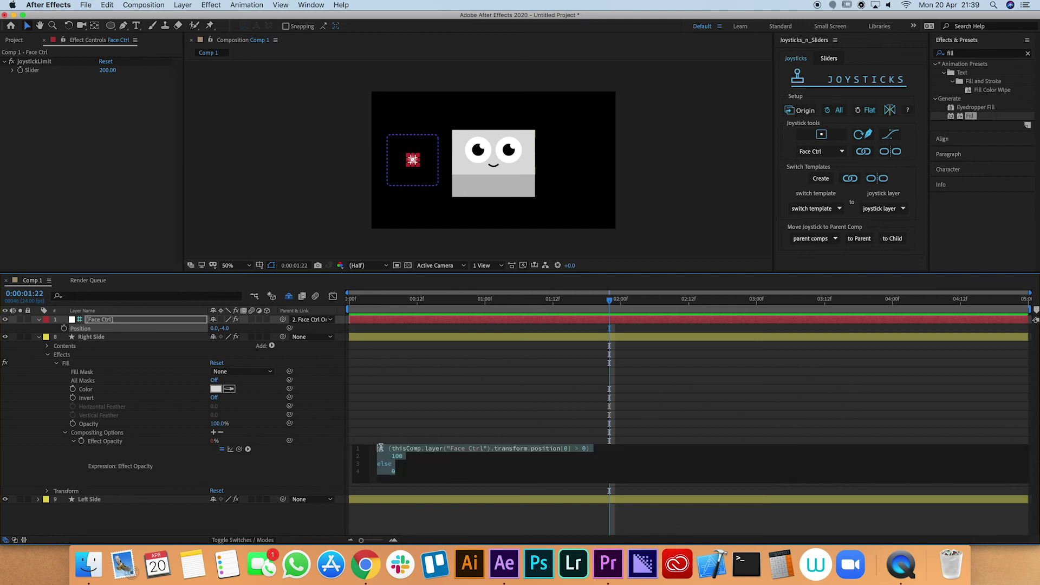
pyautogui.click(39, 337)
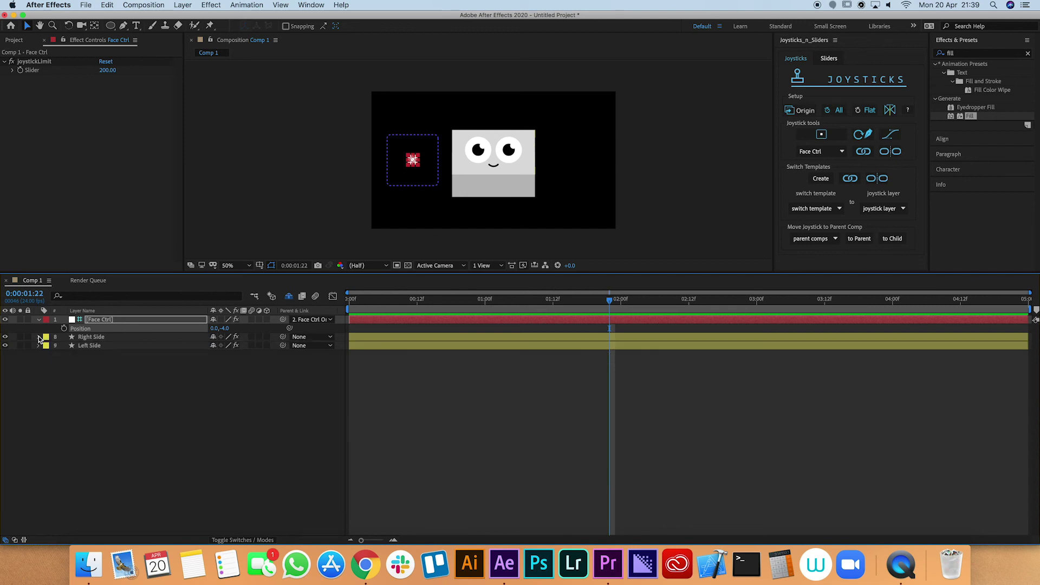
pyautogui.click(38, 346)
pyautogui.click(47, 363)
pyautogui.click(47, 363)
pyautogui.click(56, 372)
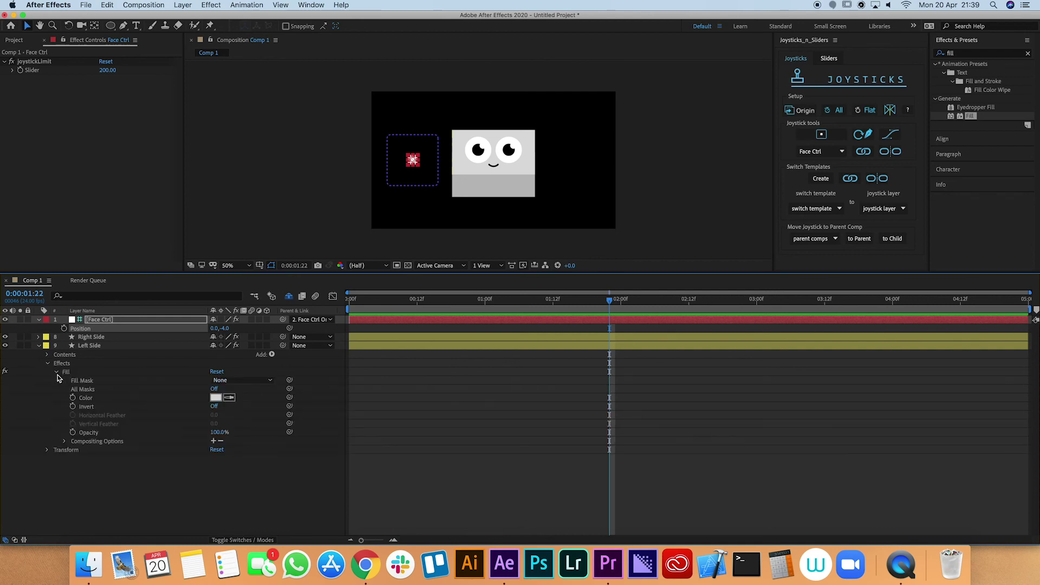
pyautogui.click(65, 442)
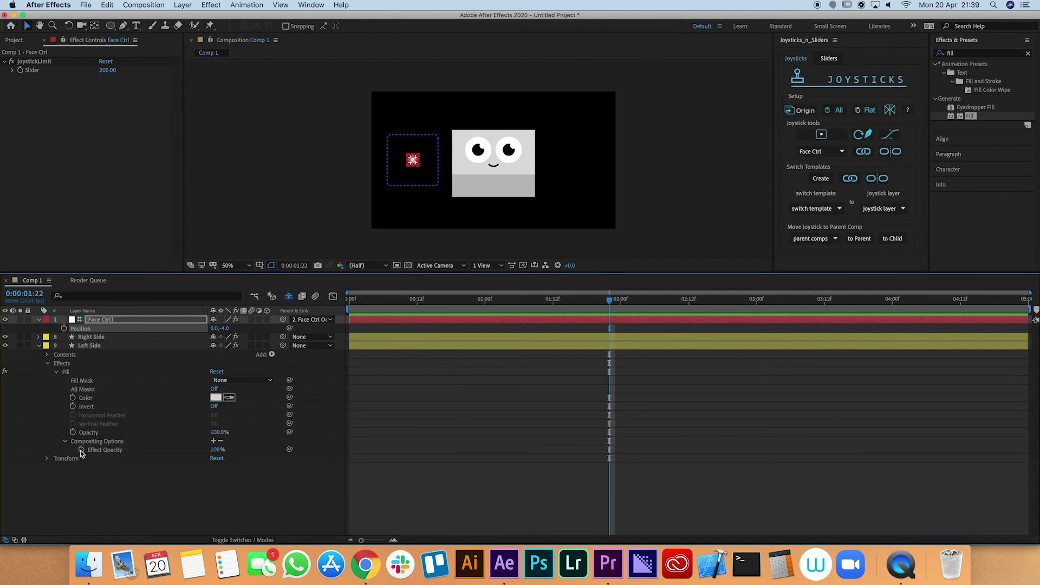
# - Paste the expression into the Left Side Fill's Effect Opacity and swap its results to 0, else 100
pyautogui.keyDown('alt'); pyautogui.click(81, 449); pyautogui.keyUp('alt')
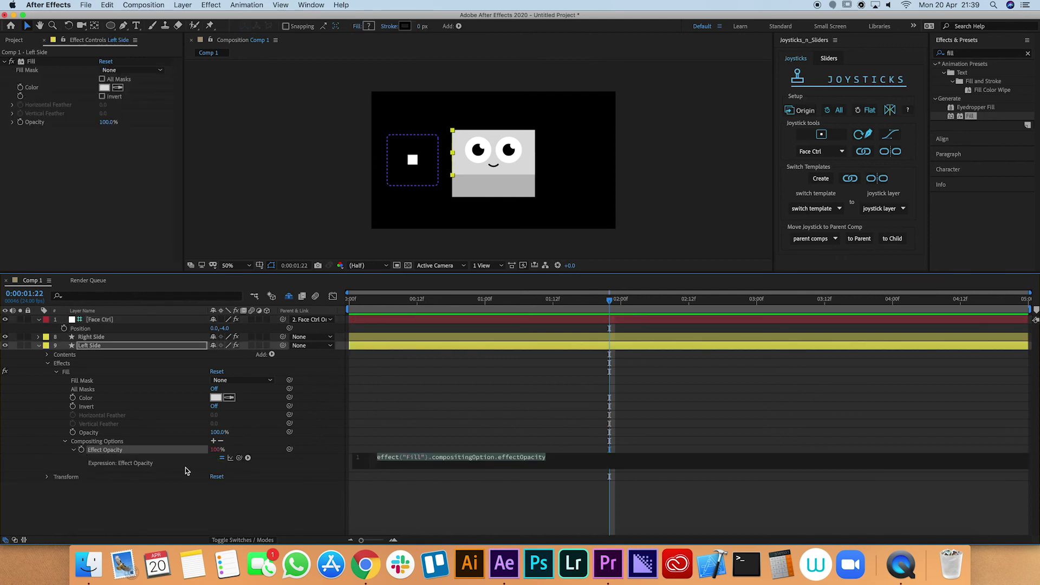
pyautogui.press('super+v')
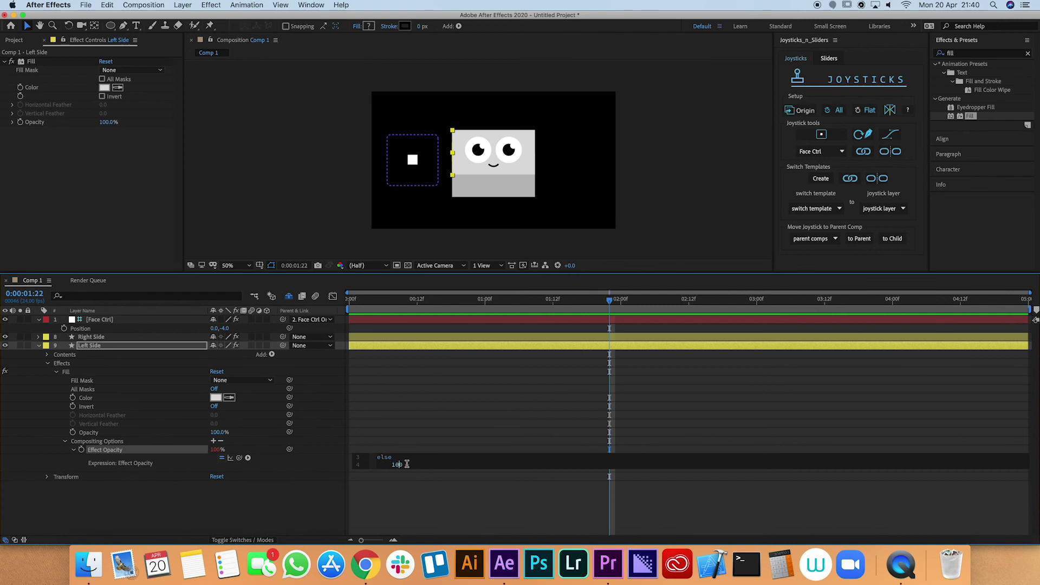
pyautogui.scroll(2, 411, 464)
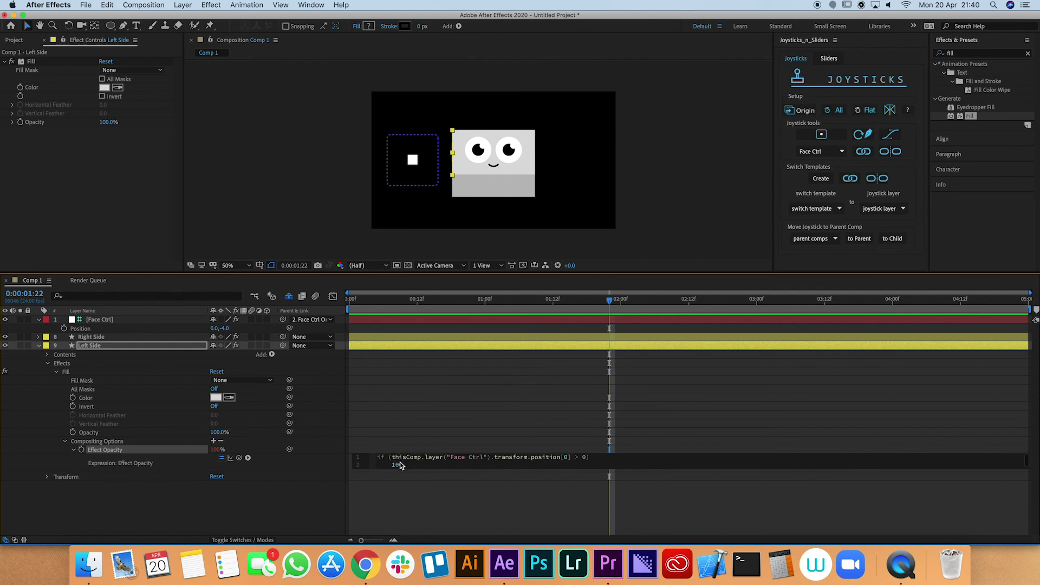
pyautogui.click(449, 427)
# - Collapse the Left Side layer, raise Face Ctrl's X position to 141 to test the head turn, and collapse Face Ctrl's properties
pyautogui.click(40, 350)
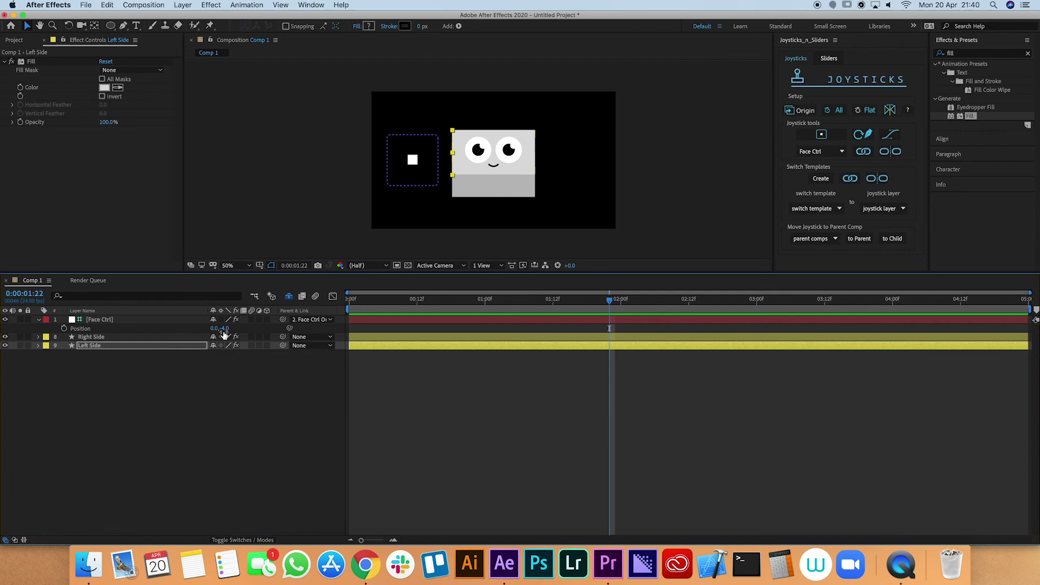
pyautogui.moveTo(217, 329); pyautogui.dragTo(304, 331)
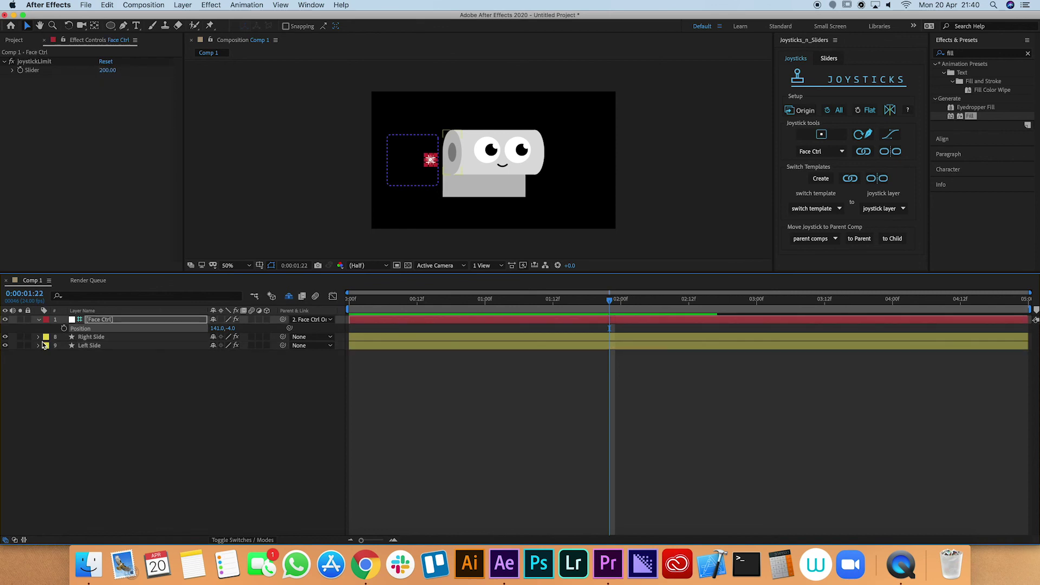
pyautogui.click(39, 319)
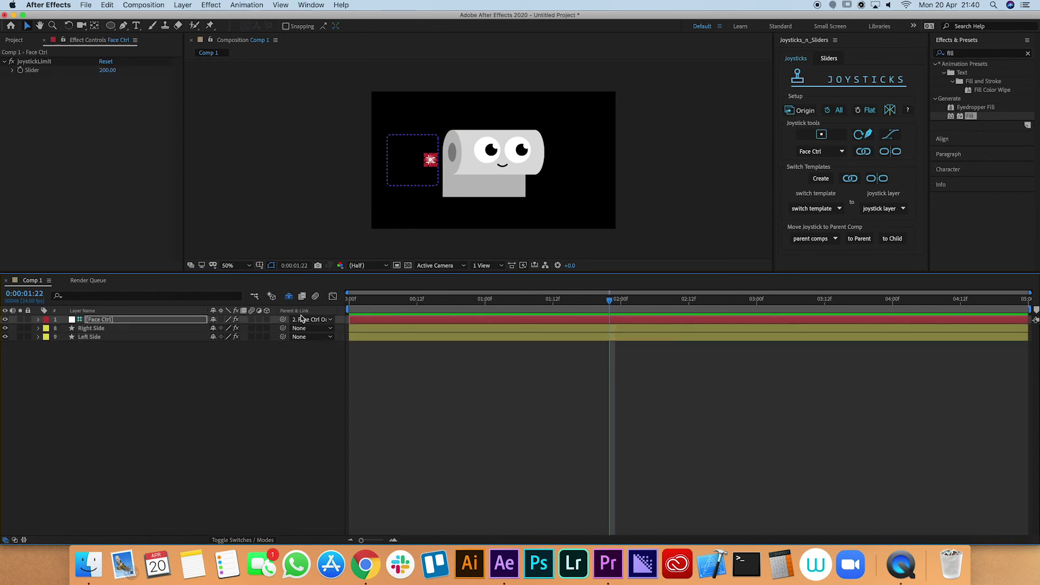
# - Show all the hidden shy layers and move Face Ctrl to the upper-right corner of its joystick box to test the head turn
pyautogui.click(288, 296)
pyautogui.moveTo(28, 340); pyautogui.dragTo(28, 407)
pyautogui.click(120, 323)
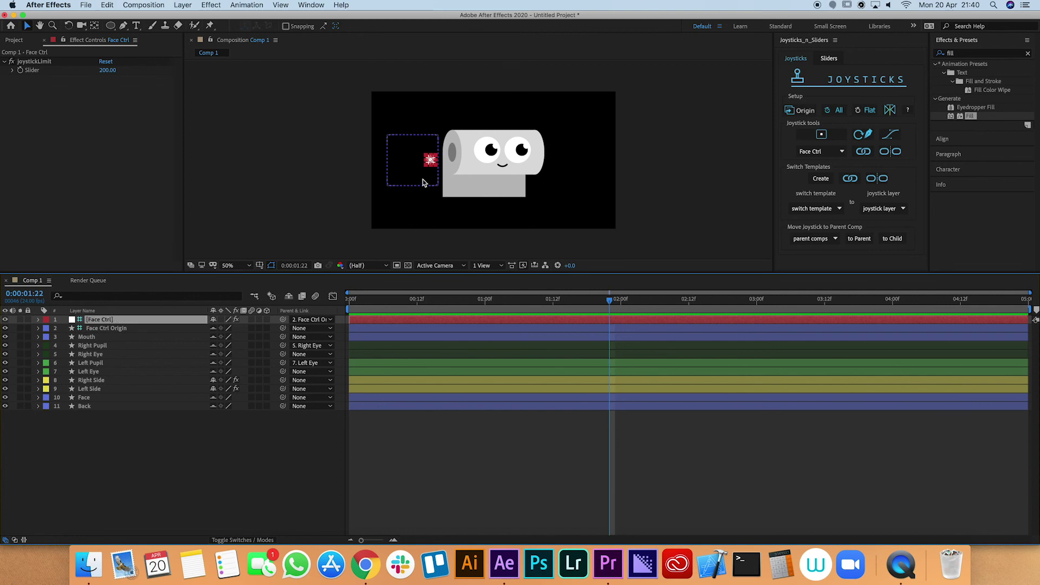
pyautogui.moveTo(430, 165); pyautogui.dragTo(434, 143)
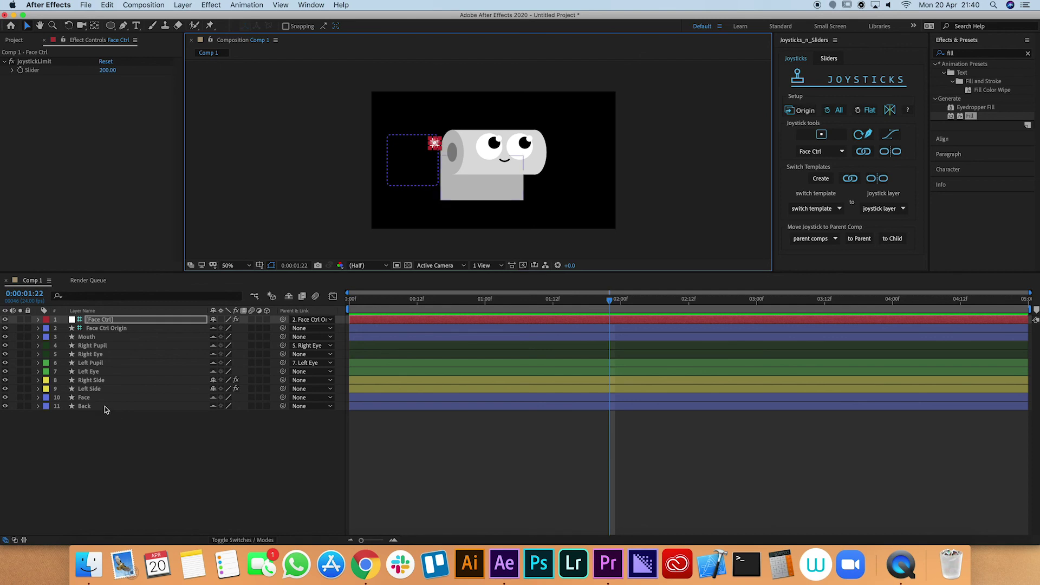
# - Duplicate the Left Eye and Right Eye layers
pyautogui.click(88, 372)
pyautogui.keyDown('super'); pyautogui.click(98, 354); pyautogui.keyUp('super')
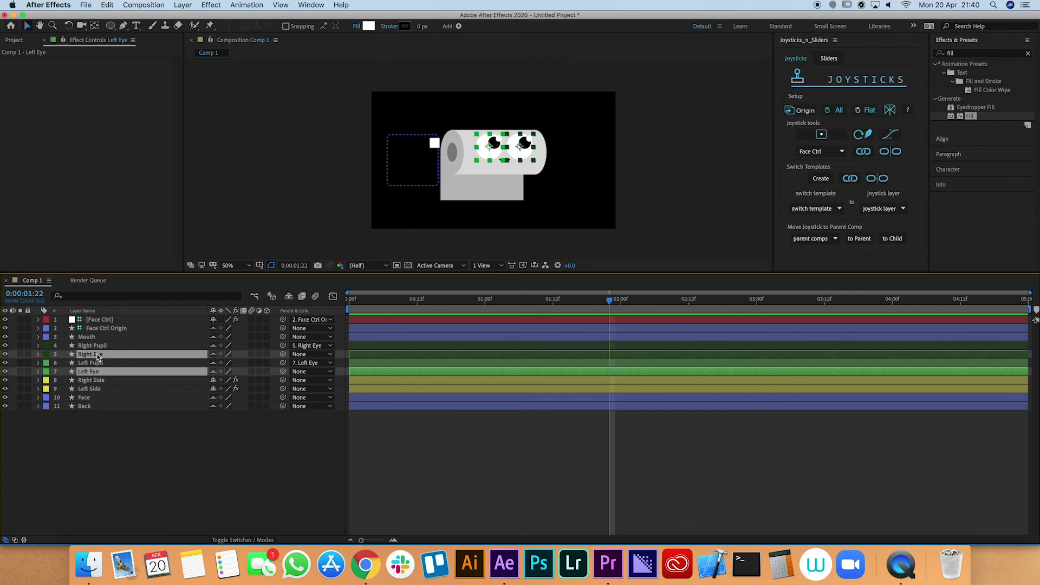
pyautogui.press('super+d')
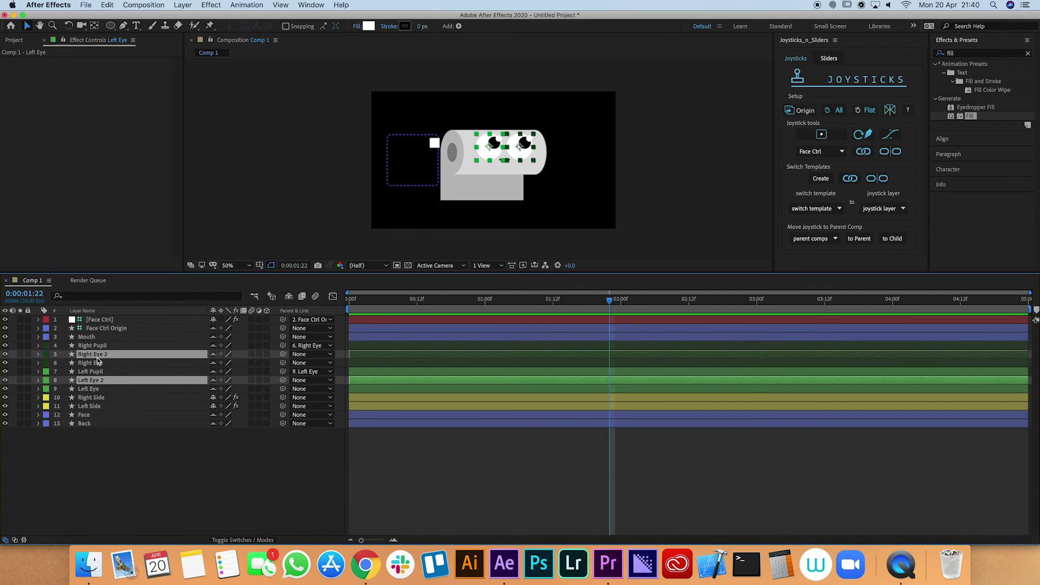
pyautogui.click(109, 461)
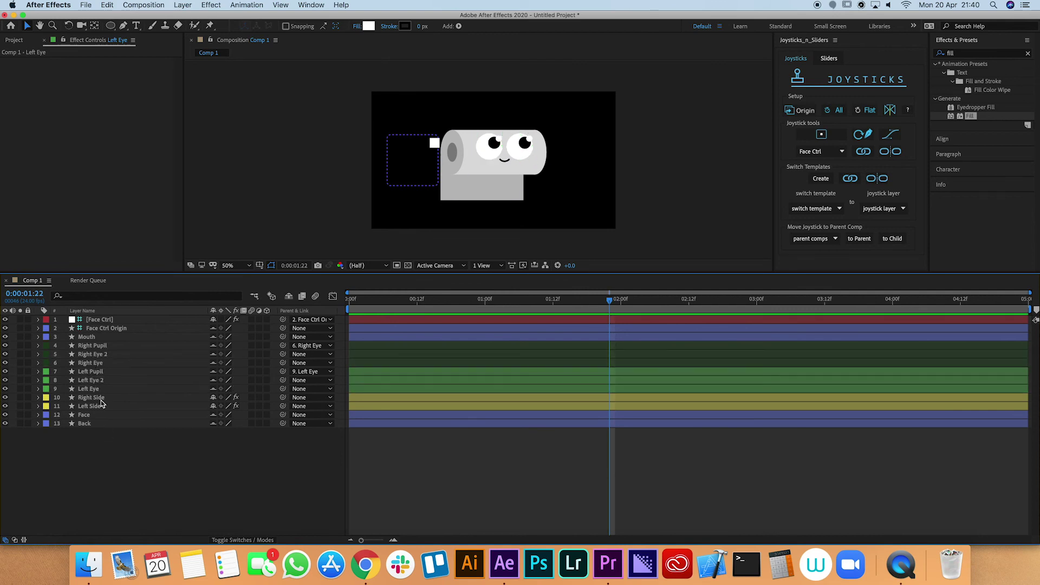
# - Move Right Eye 2 and Left Eye 2 directly above their matching pupil layers and give both copies an orange label
pyautogui.moveTo(85, 356); pyautogui.dragTo(88, 343)
pyautogui.moveTo(91, 381); pyautogui.dragTo(94, 372)
pyautogui.keyDown('super'); pyautogui.click(96, 347); pyautogui.keyUp('super')
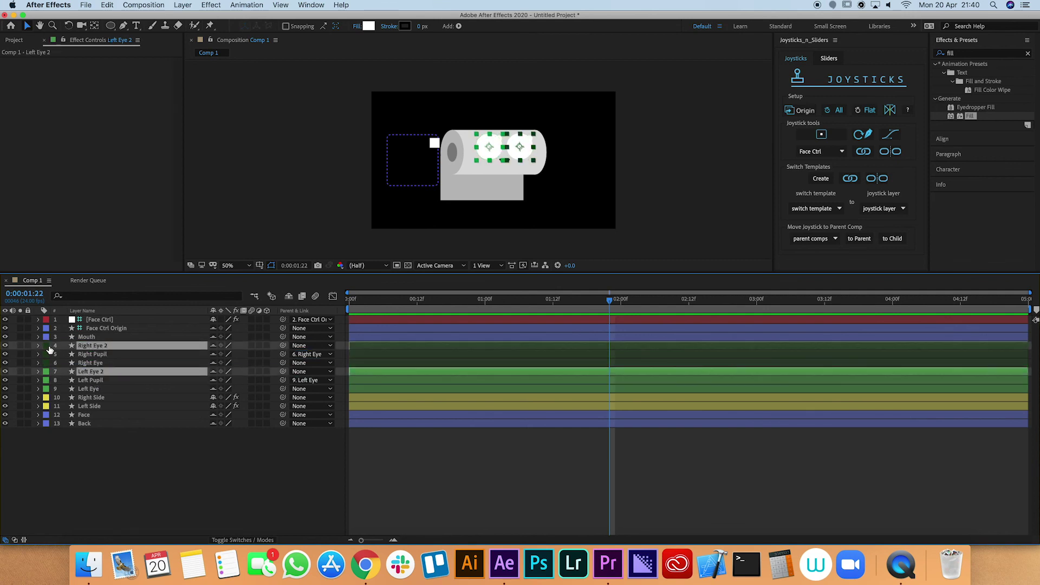
pyautogui.click(47, 346)
pyautogui.click(92, 487)
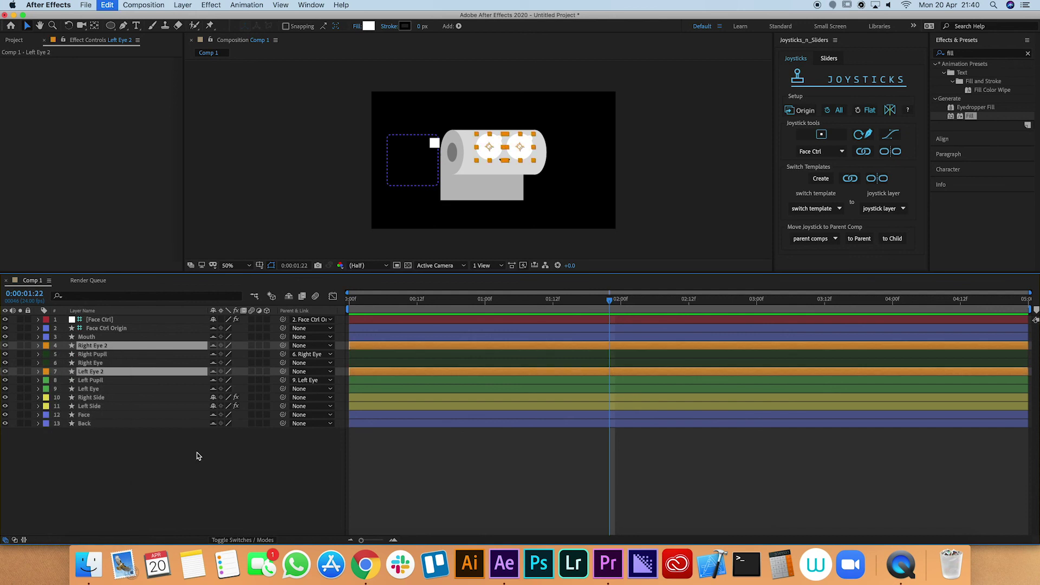
# - Show the track matte options and set Right Pupil and Left Pupil to Alpha Matte using the eye copies above them
pyautogui.click(256, 540)
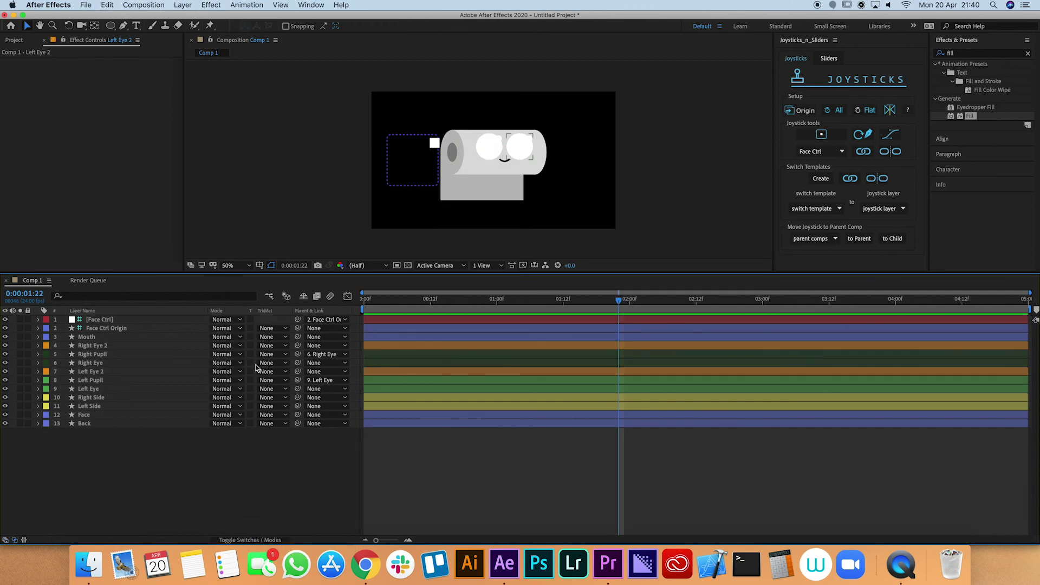
pyautogui.click(97, 355)
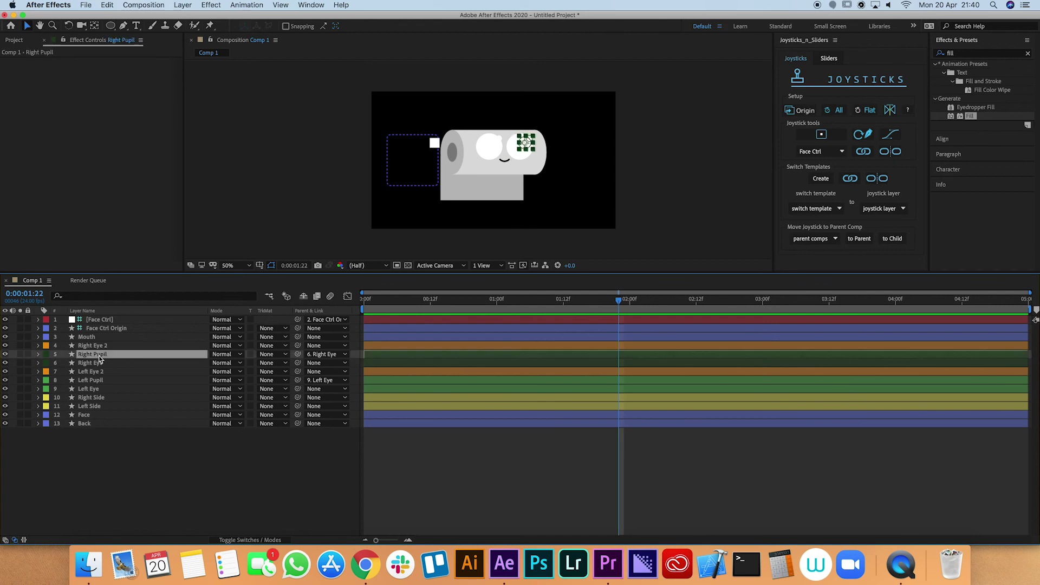
pyautogui.keyDown('super'); pyautogui.click(93, 382); pyautogui.keyUp('super')
pyautogui.click(271, 380)
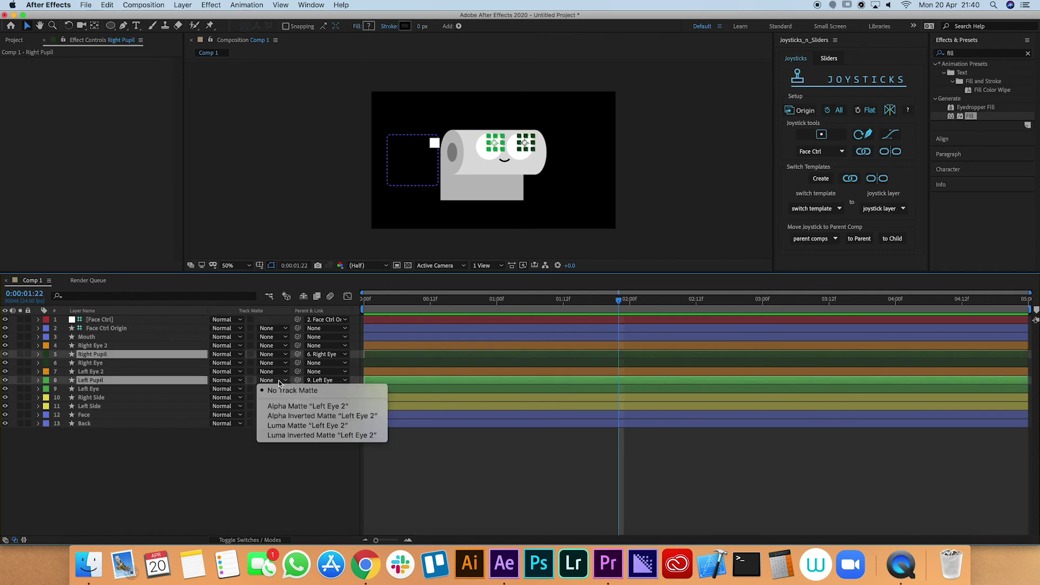
pyautogui.click(382, 429)
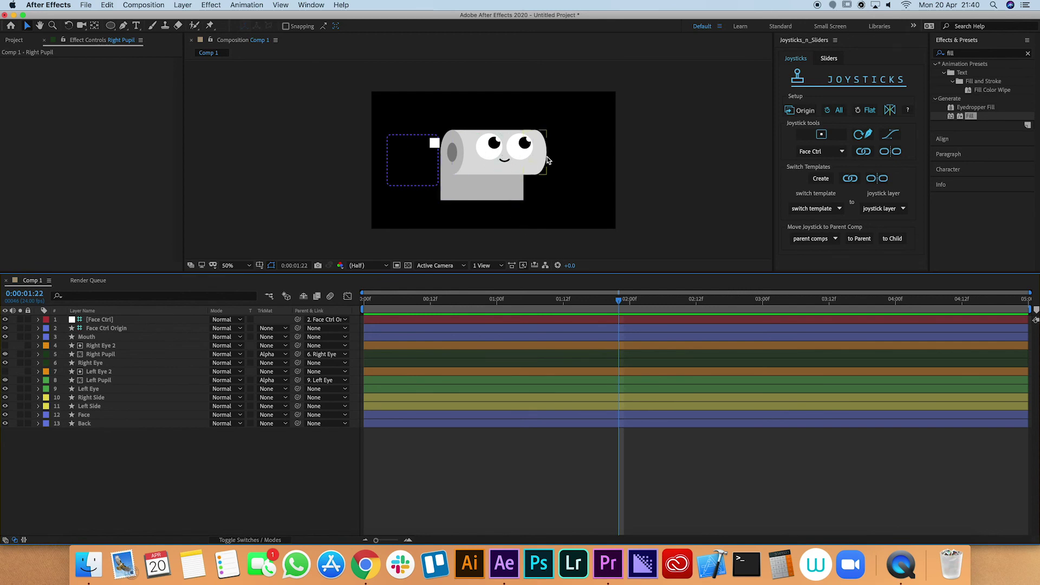
# - Move Face Ctrl near its box's centre and add four Position keyframes, at the start, 1:01, about two seconds and 3:06
pyautogui.moveTo(424, 144); pyautogui.dragTo(408, 161)
pyautogui.press('p')
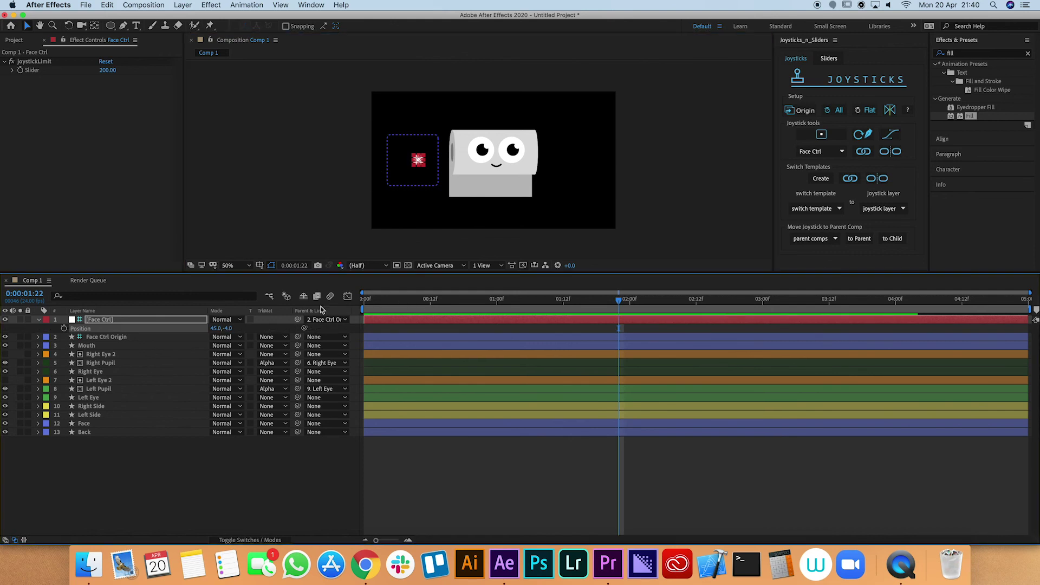
pyautogui.press('Home')
pyautogui.click(64, 327)
pyautogui.click(503, 299)
pyautogui.click(12, 329)
pyautogui.click(646, 299)
pyautogui.click(12, 328)
pyautogui.click(795, 300)
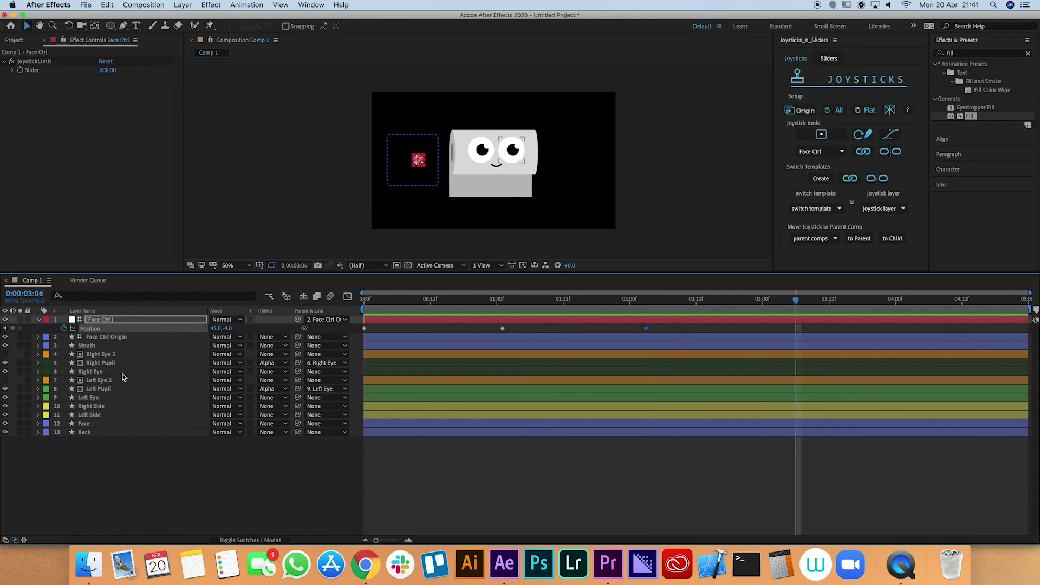
pyautogui.click(13, 329)
# - Spread Face Ctrl's Position keyframes into a rounded loop, with 179, 12 at the start and 45, -145 at 1:01, and preview the animation
pyautogui.click(433, 145)
pyautogui.press('.')
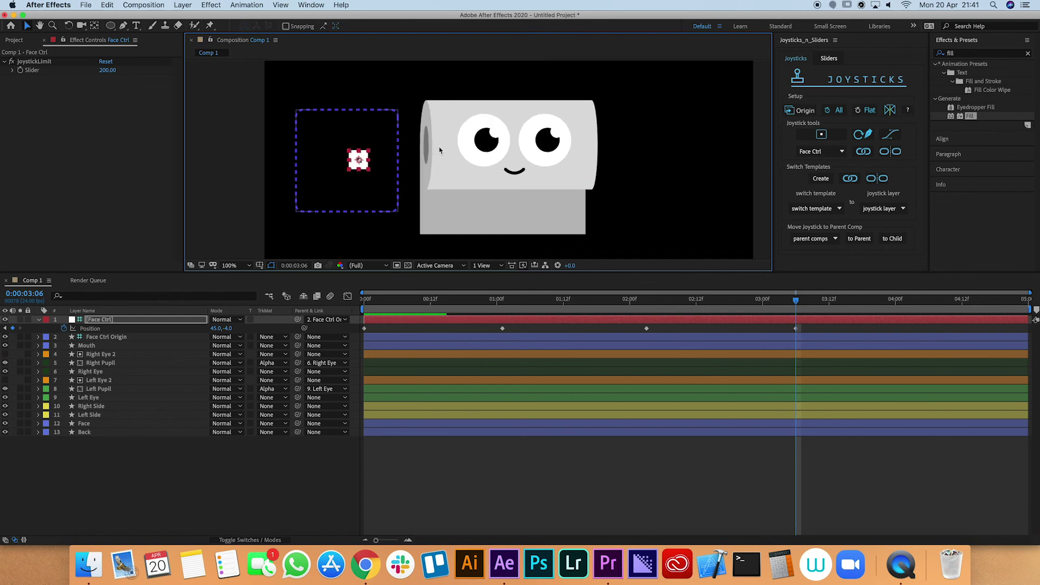
pyautogui.moveTo(375, 132); pyautogui.dragTo(383, 129)
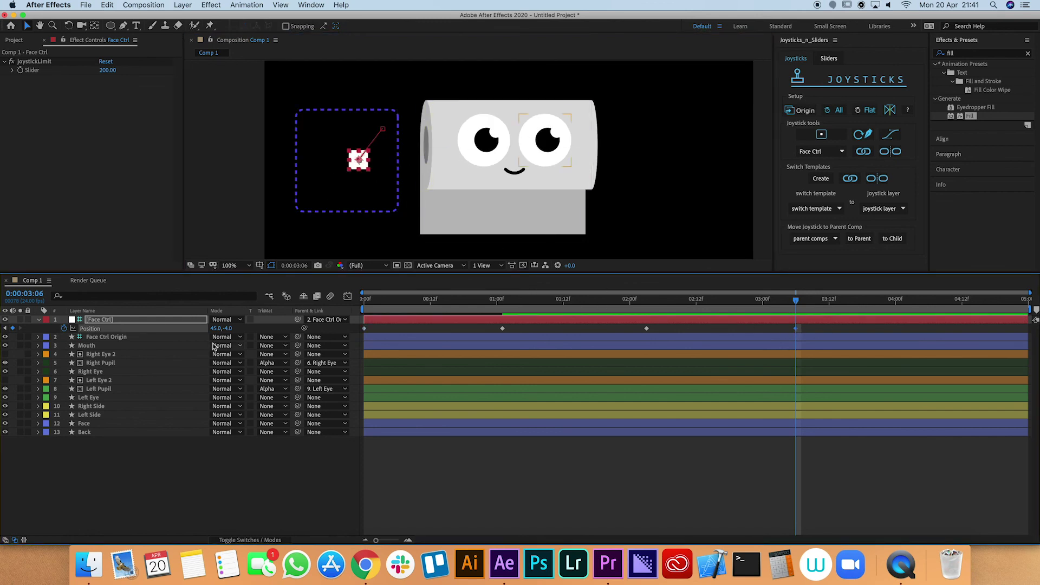
pyautogui.moveTo(216, 328); pyautogui.dragTo(315, 334)
pyautogui.click(651, 305)
pyautogui.press('j')
pyautogui.press('j')
pyautogui.moveTo(209, 329); pyautogui.dragTo(155, 328)
pyautogui.moveTo(383, 130); pyautogui.dragTo(349, 205)
pyautogui.click(306, 165)
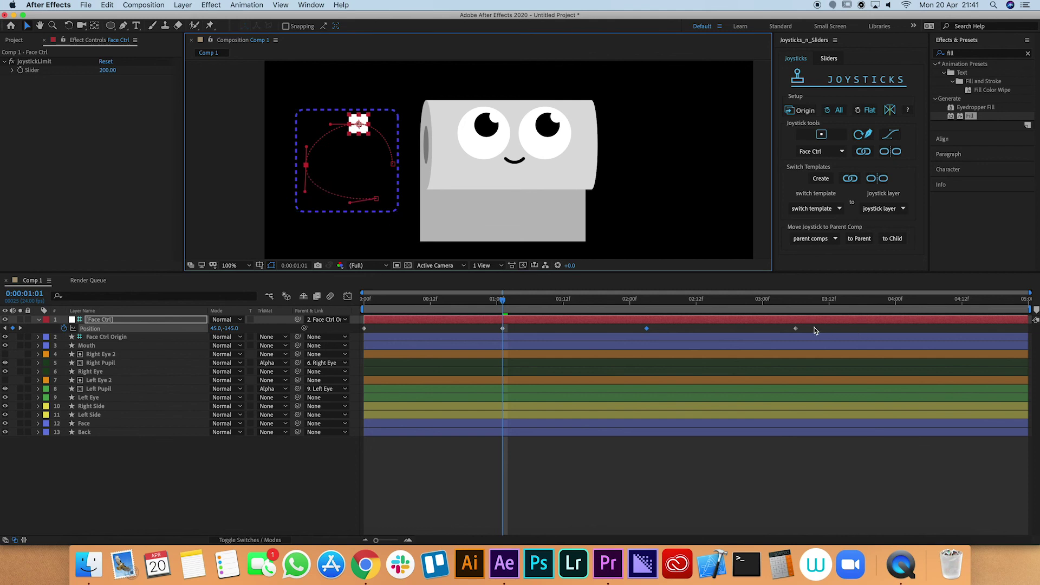
pyautogui.press('space')
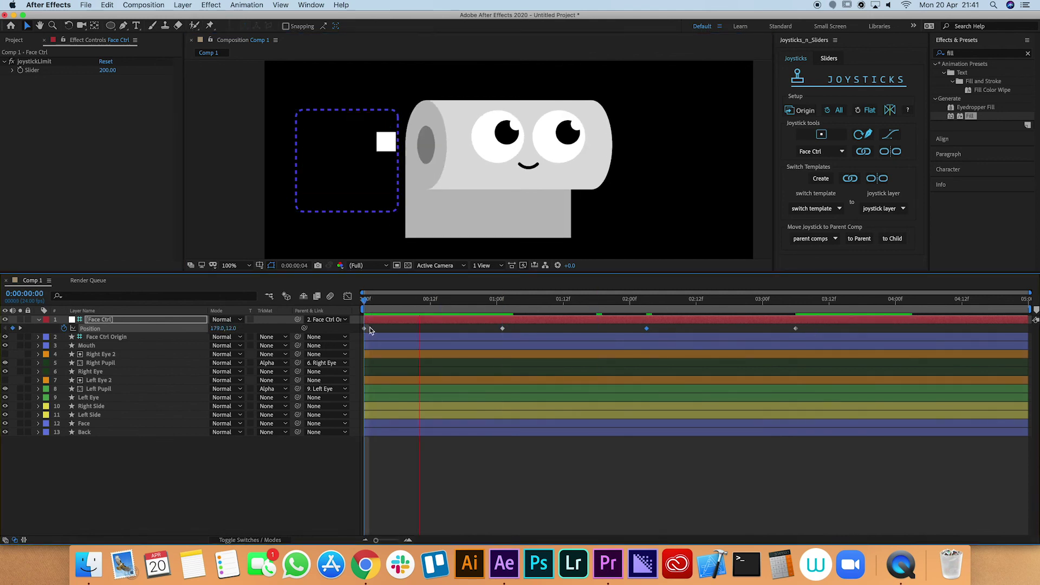
pyautogui.press('space')
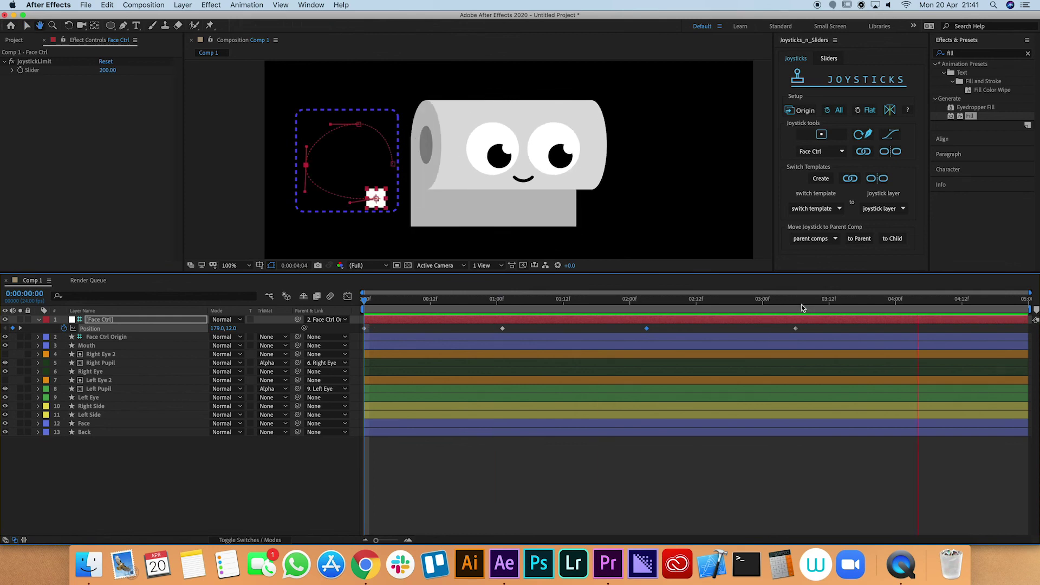